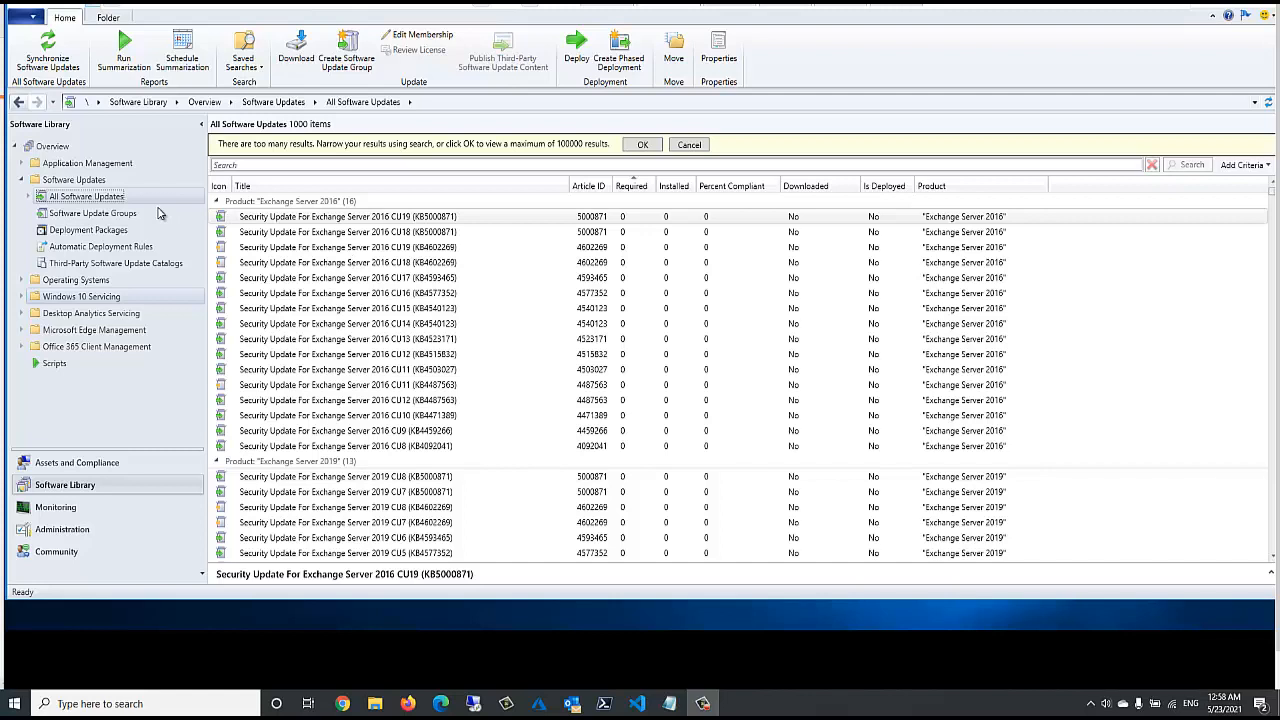
Dismiss the notice about too many results and examine the software updates listed under each product
click(384, 247)
scroll(384, 250, down, 6)
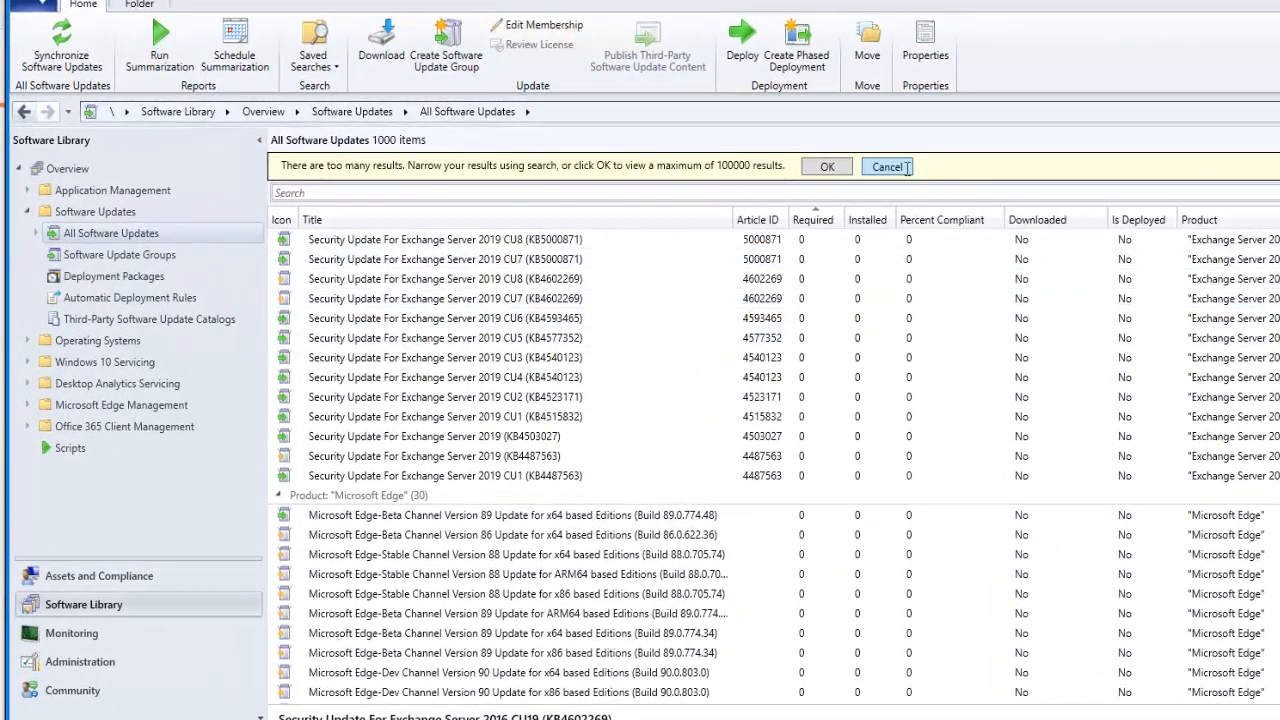
click(905, 167)
scroll(763, 284, down, 4)
scroll(763, 284, down, 15)
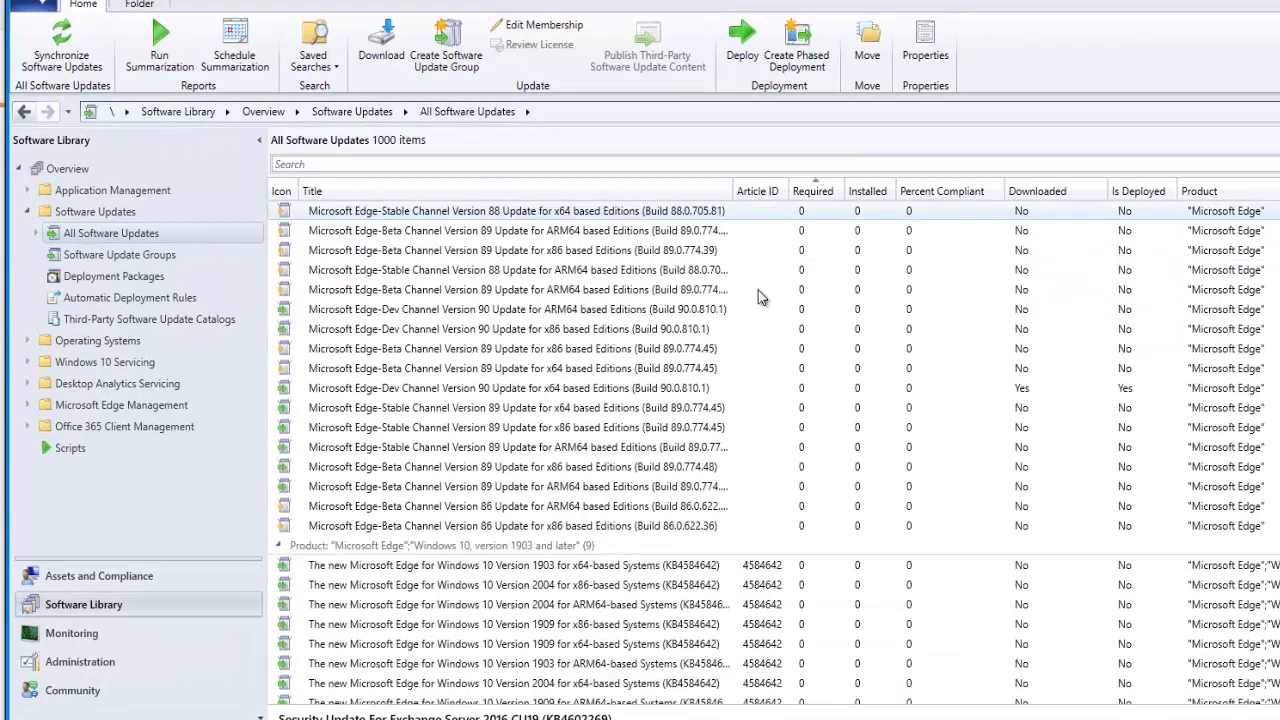
scroll(1252, 372, down, 3)
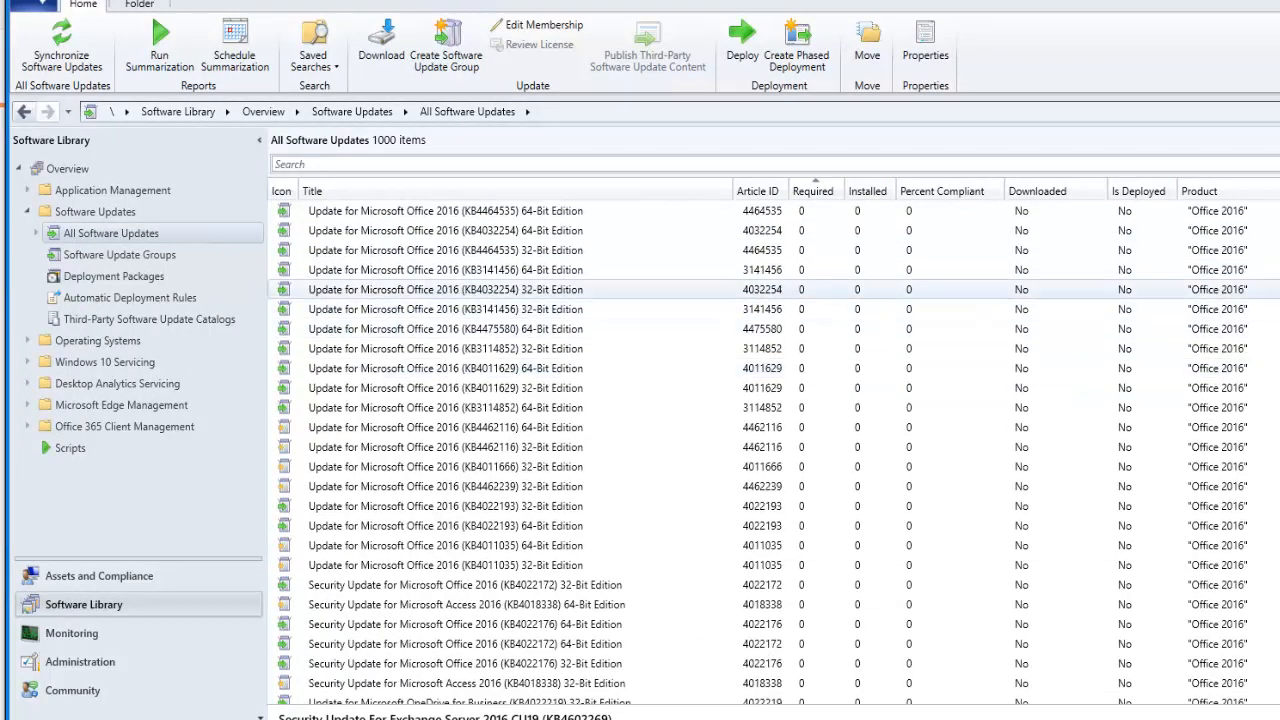
scroll(775, 450, down, 20)
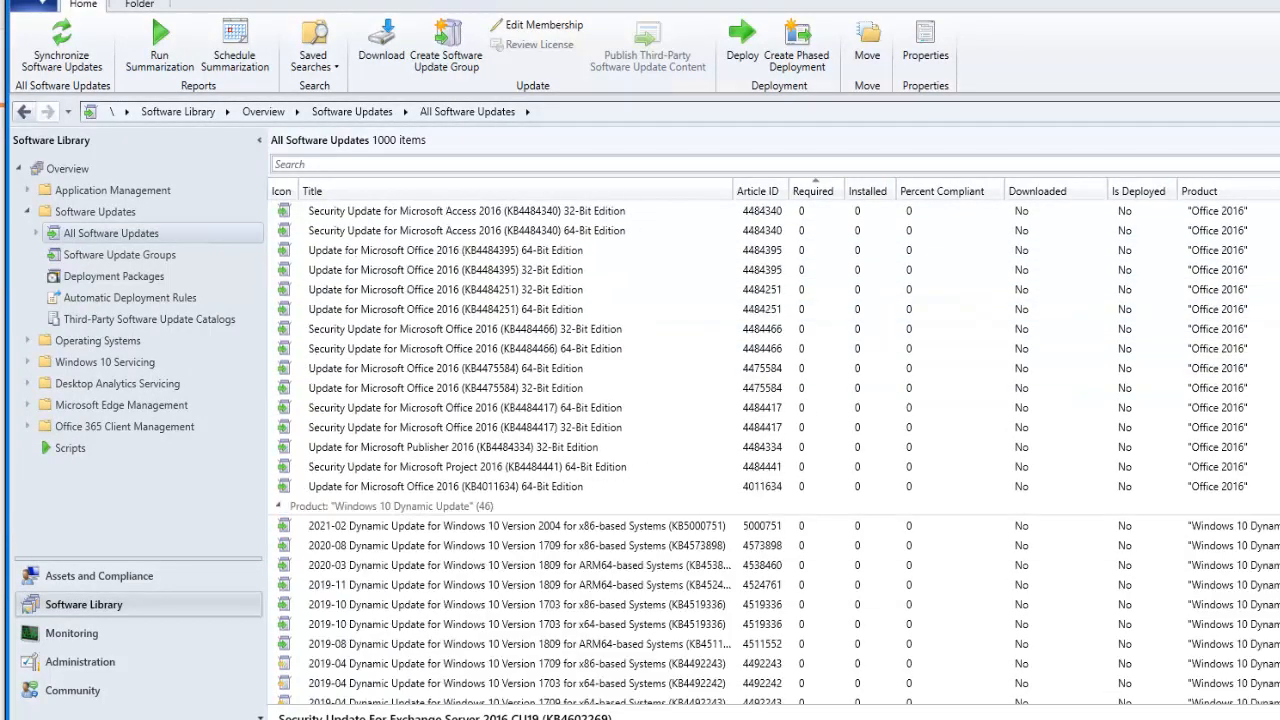
scroll(775, 450, down, 10)
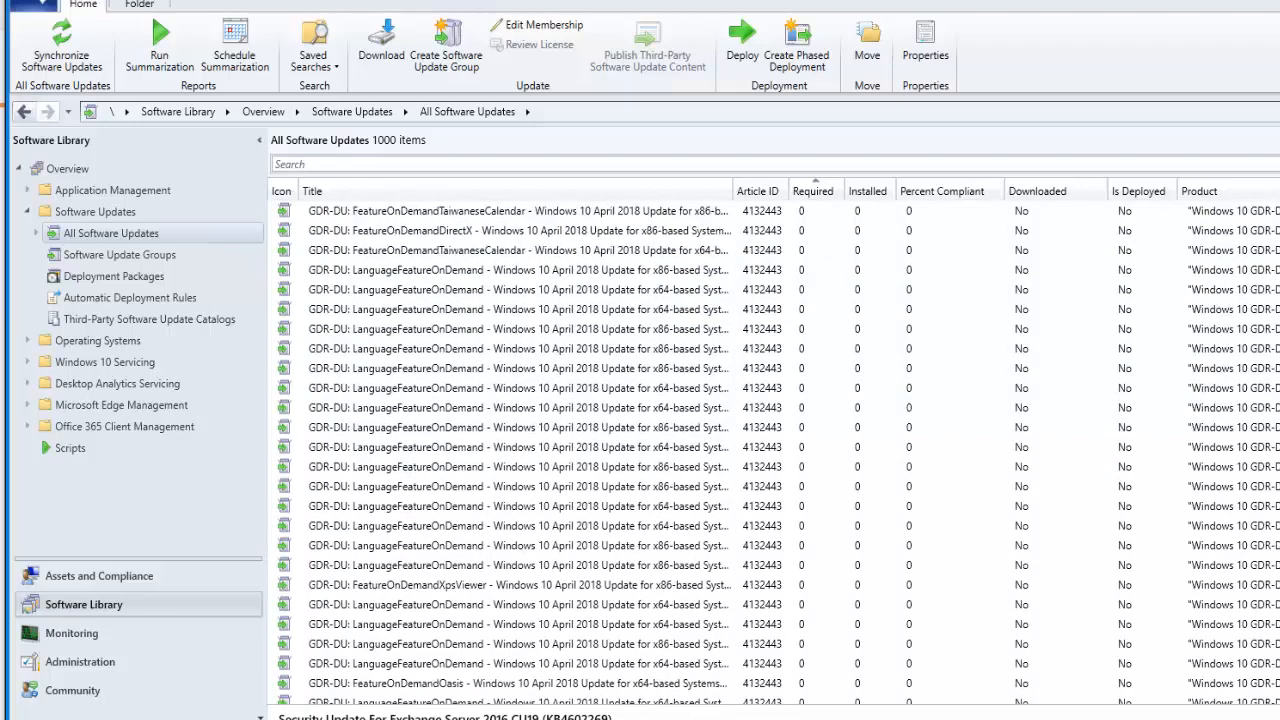
scroll(775, 450, down, 15)
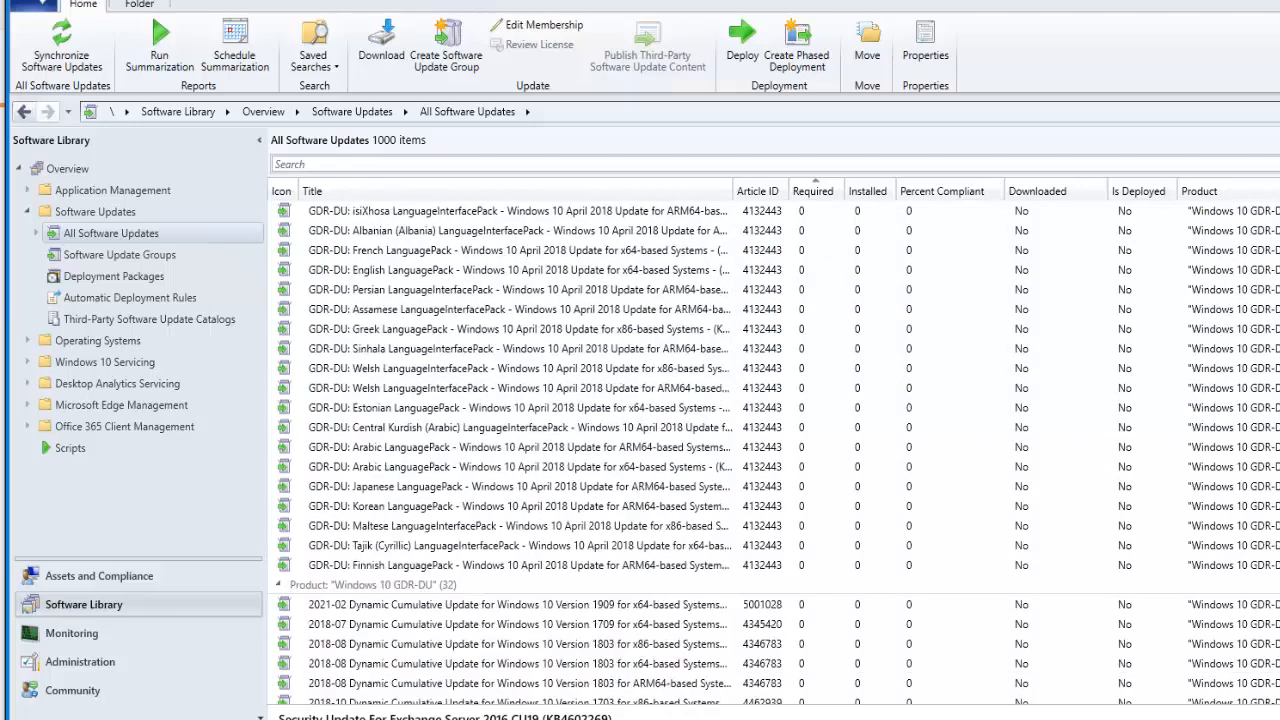
scroll(775, 450, down, 15)
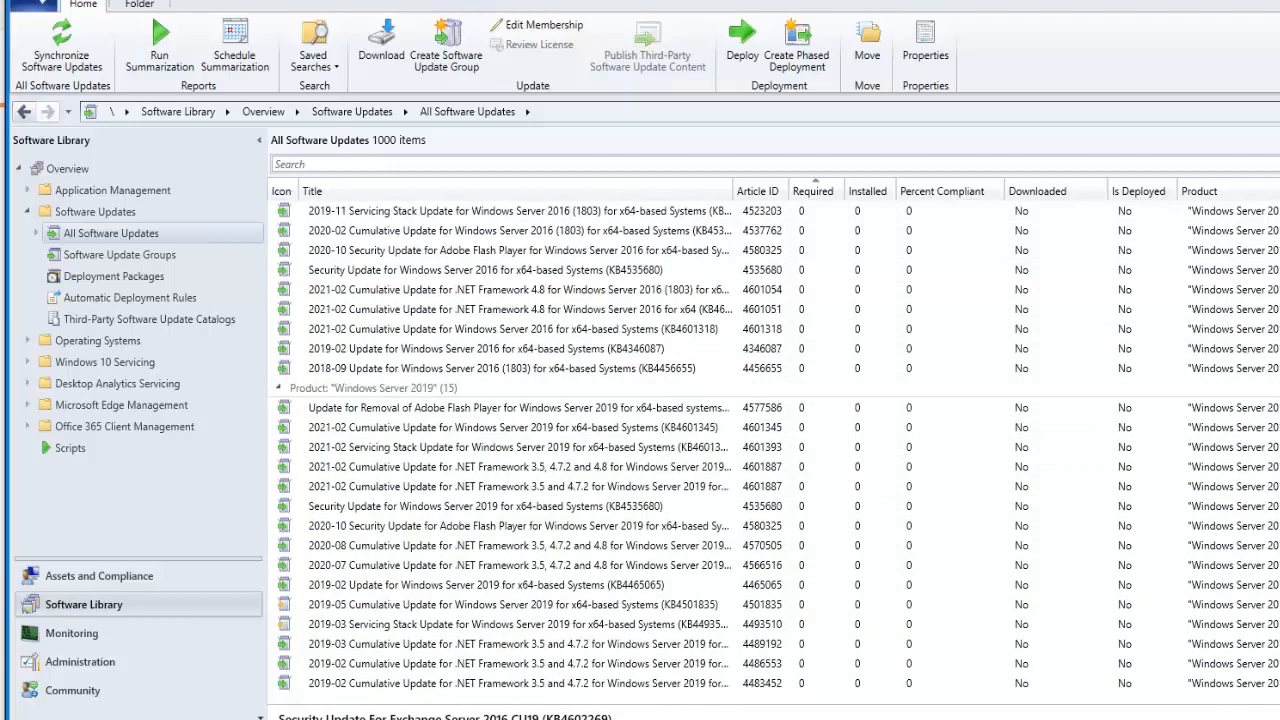
scroll(775, 450, up, 10)
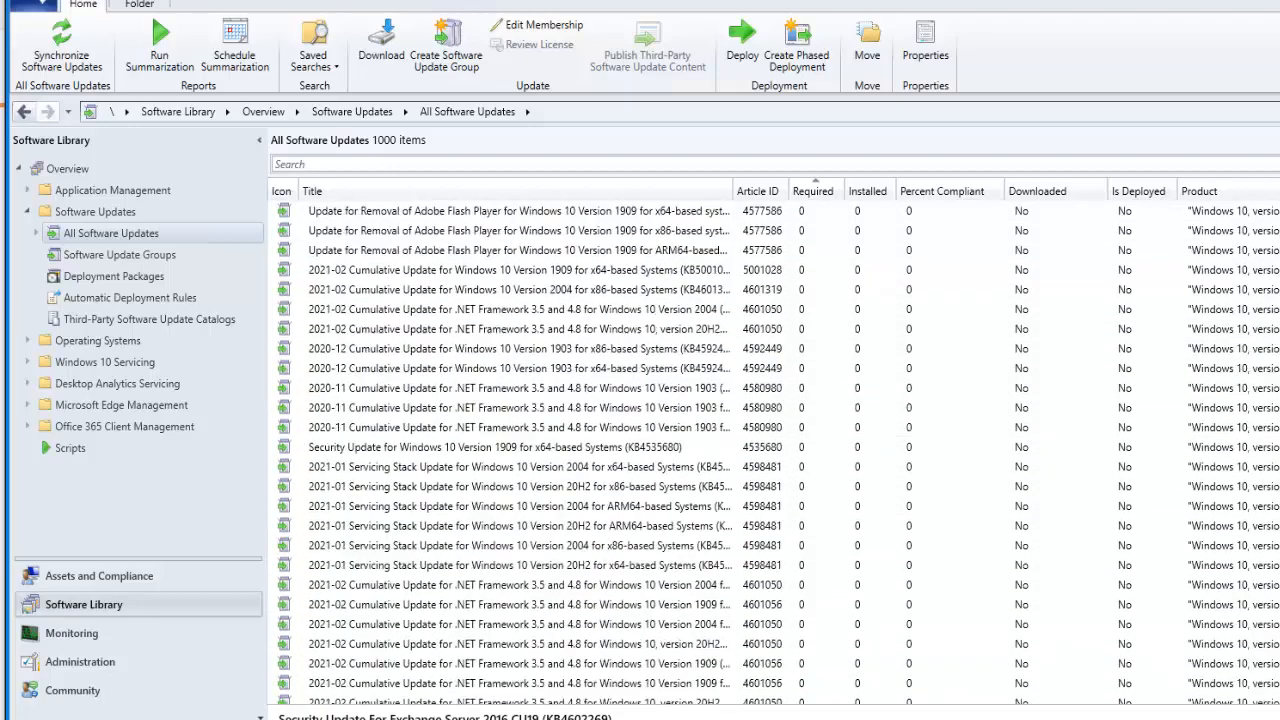
scroll(775, 450, up, 15)
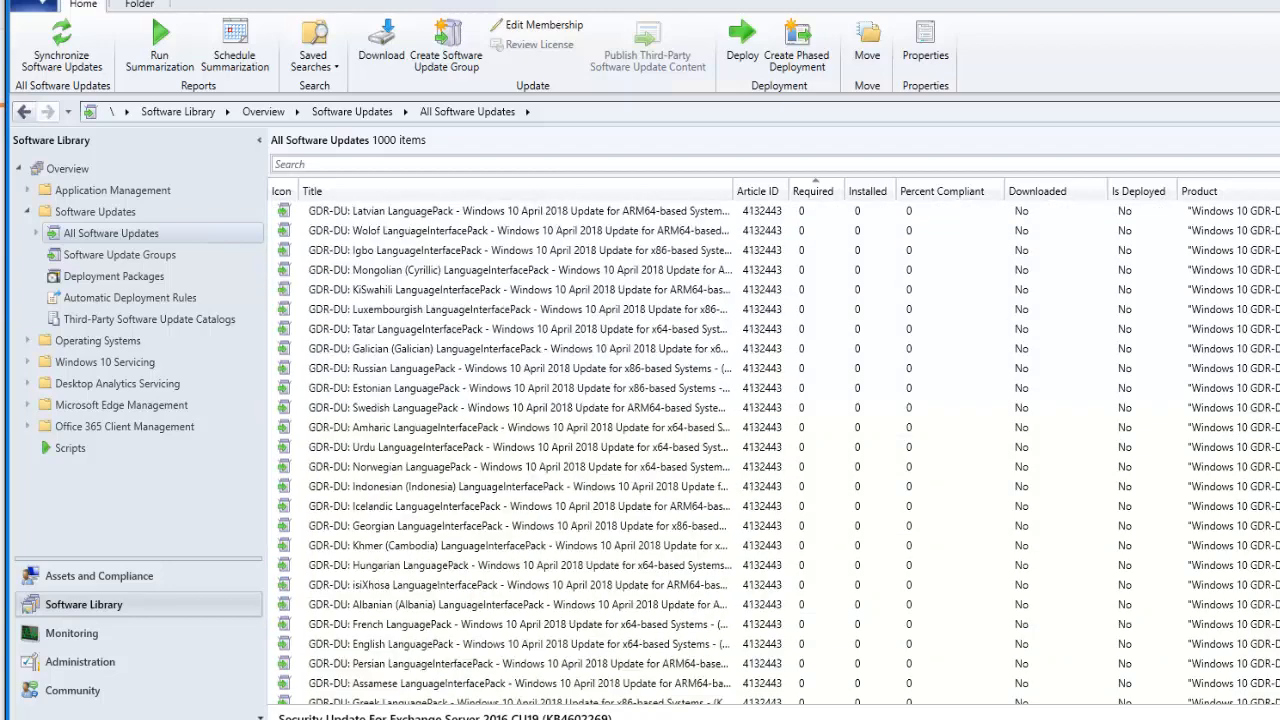
scroll(775, 450, up, 15)
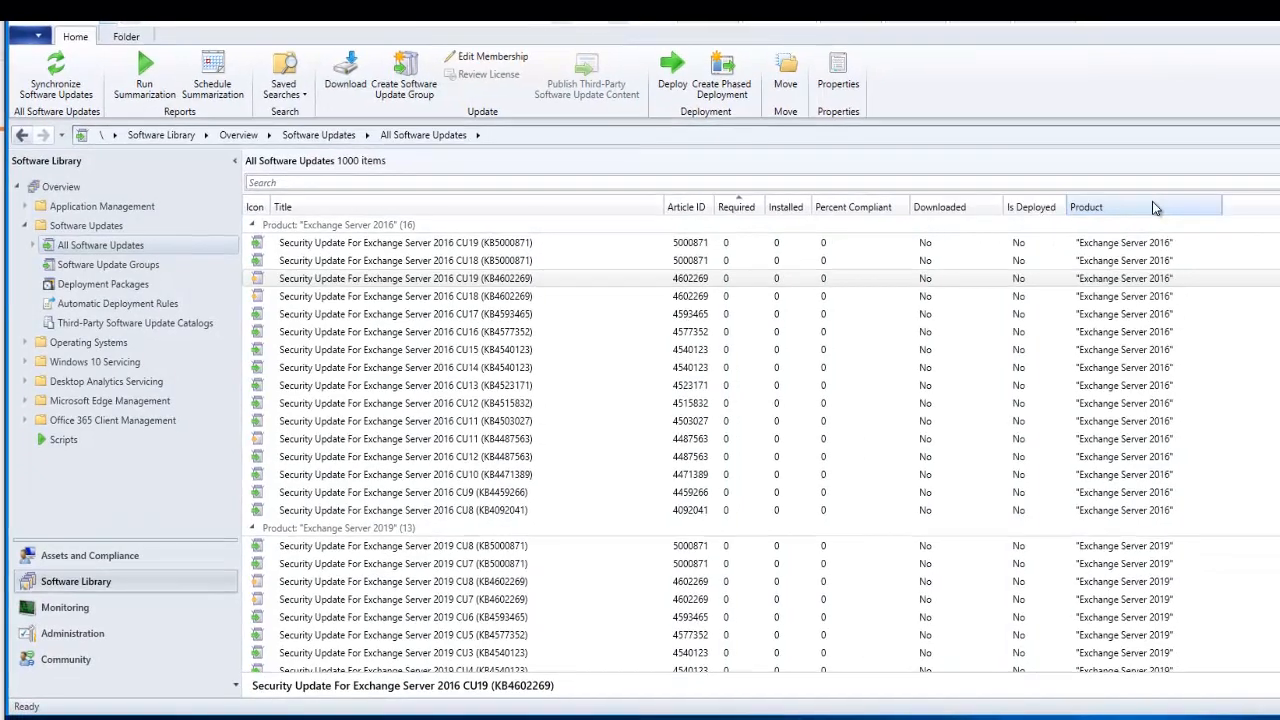
Sort the All Software Updates list by product and review the order
right_click(1251, 194)
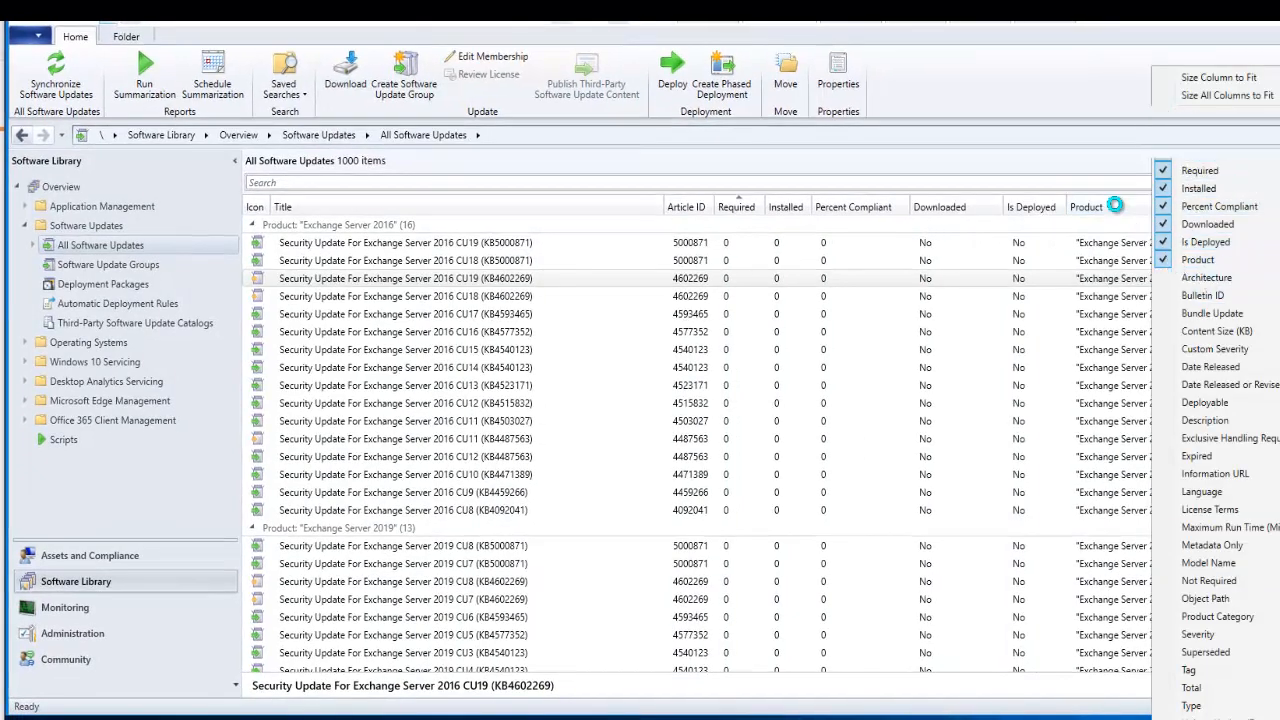
click(1118, 207)
scroll(1145, 430, down, 3)
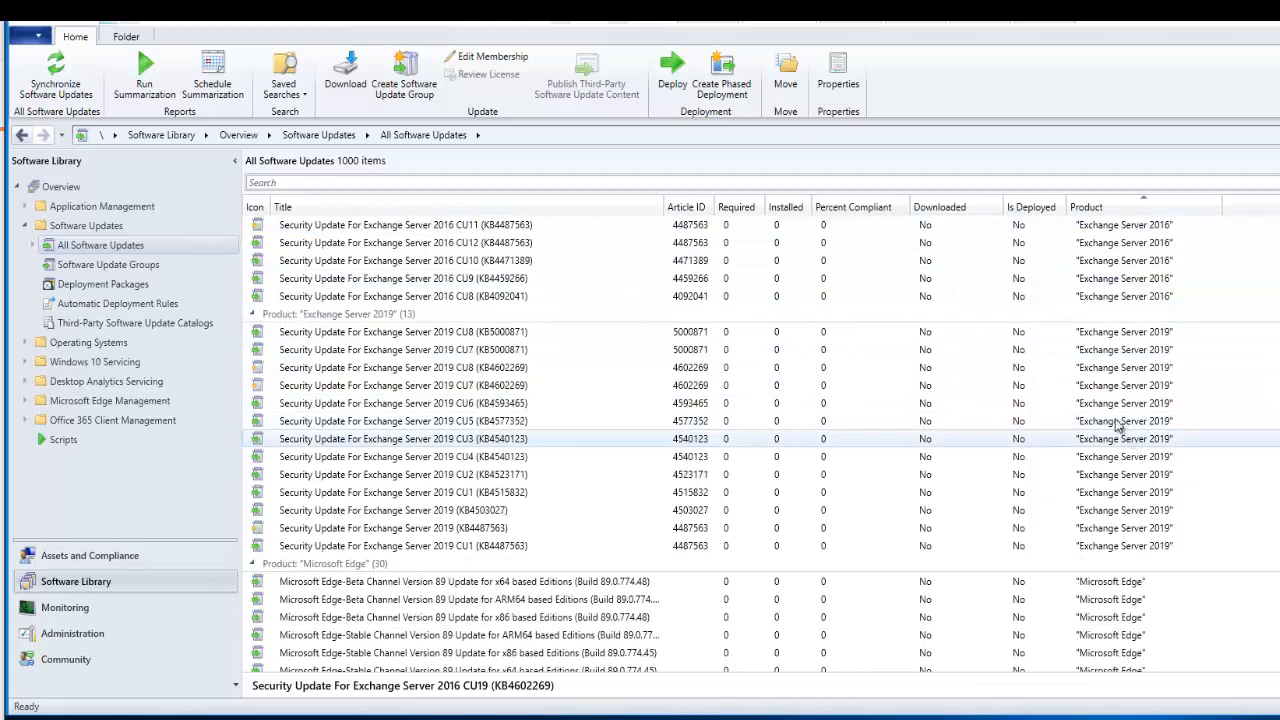
scroll(1145, 420, up, 3)
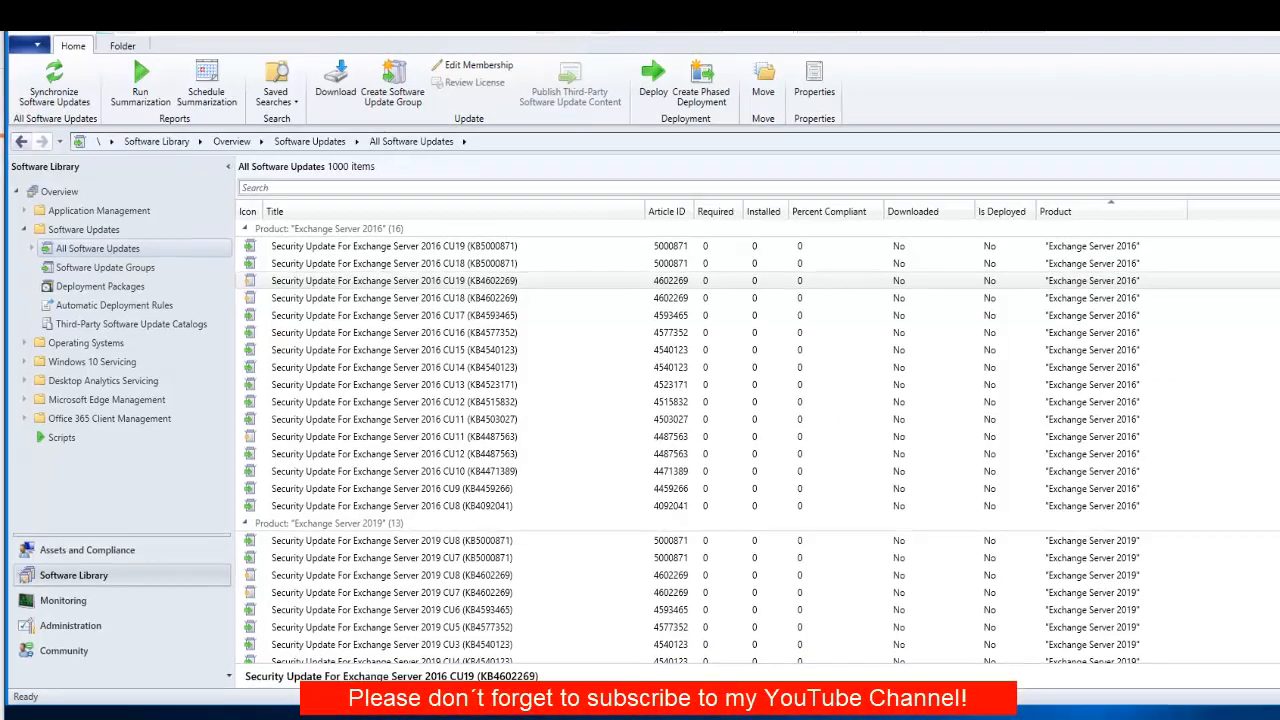
Add the search criteria Required, Deployable, Expired and Superseded to the All Software Updates list
click(1245, 168)
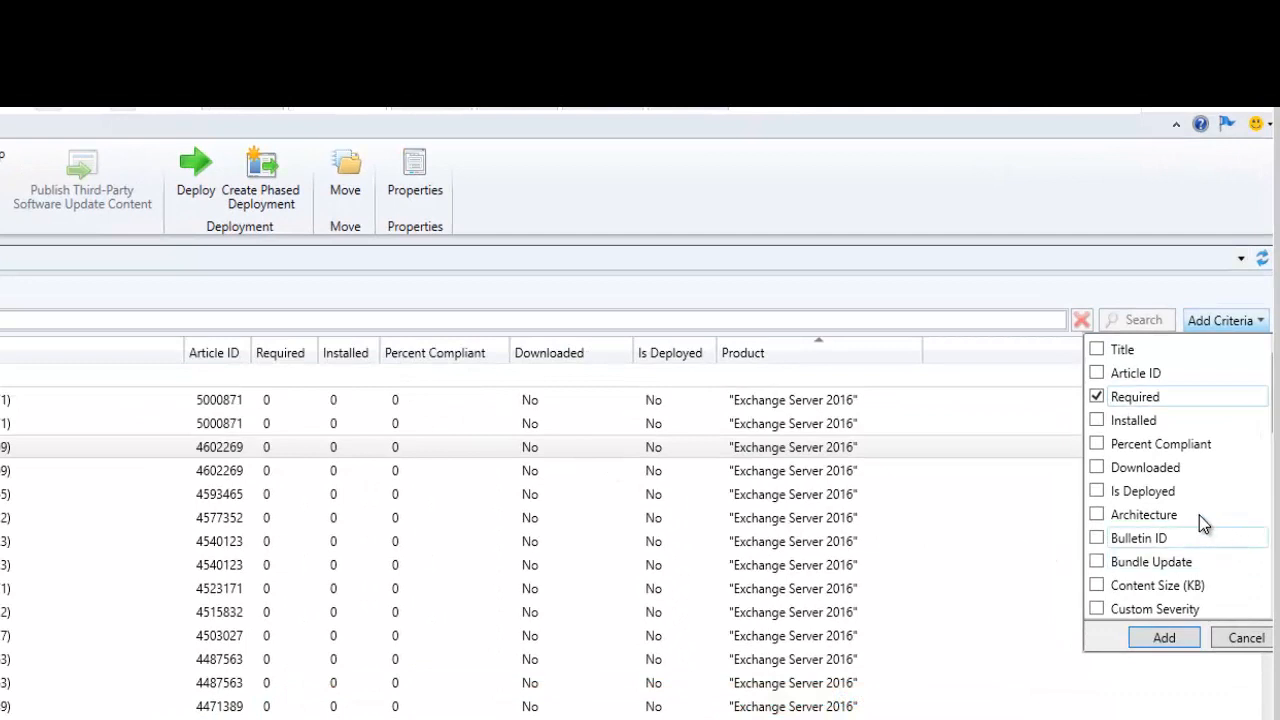
scroll(1189, 530, down, 3)
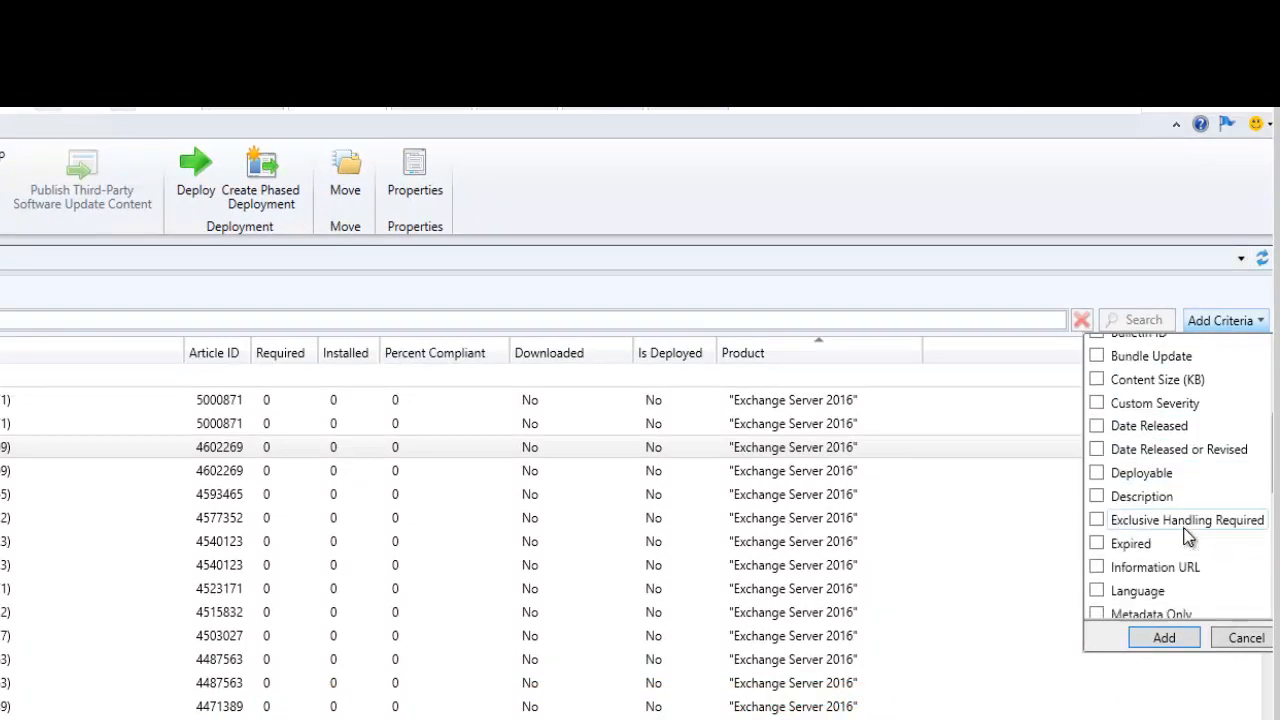
click(1100, 474)
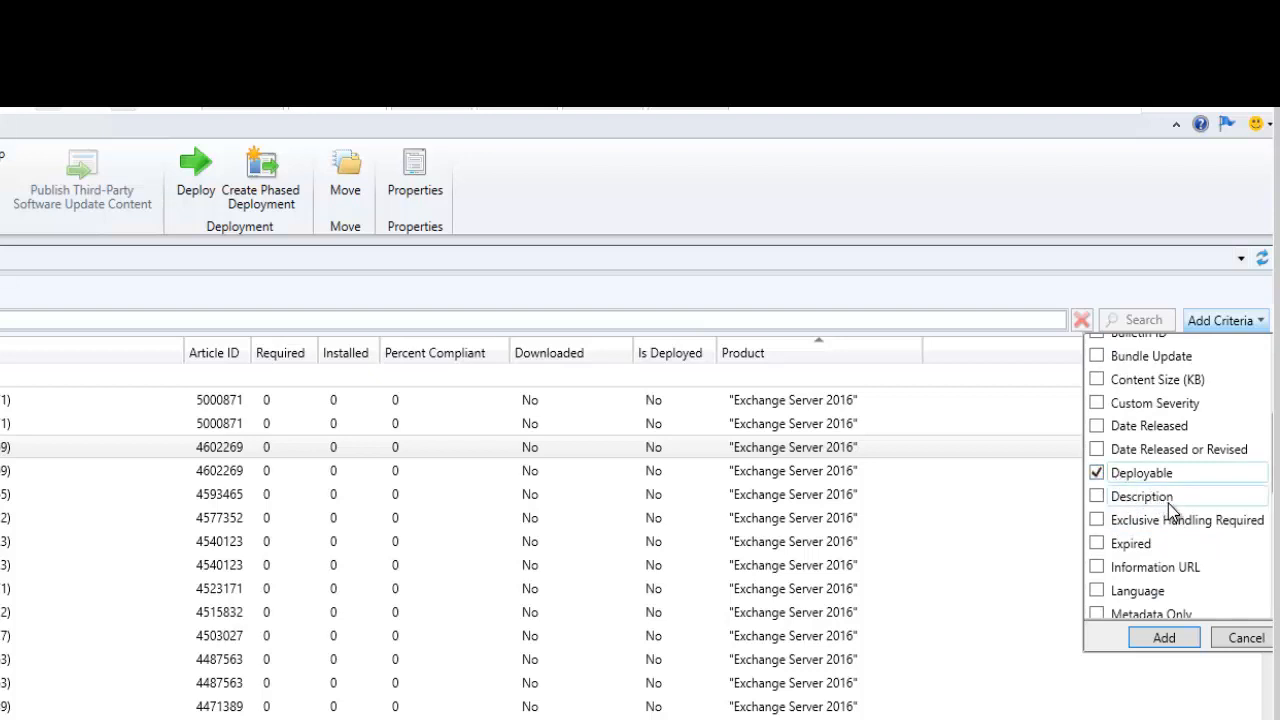
scroll(1190, 510, down, 2)
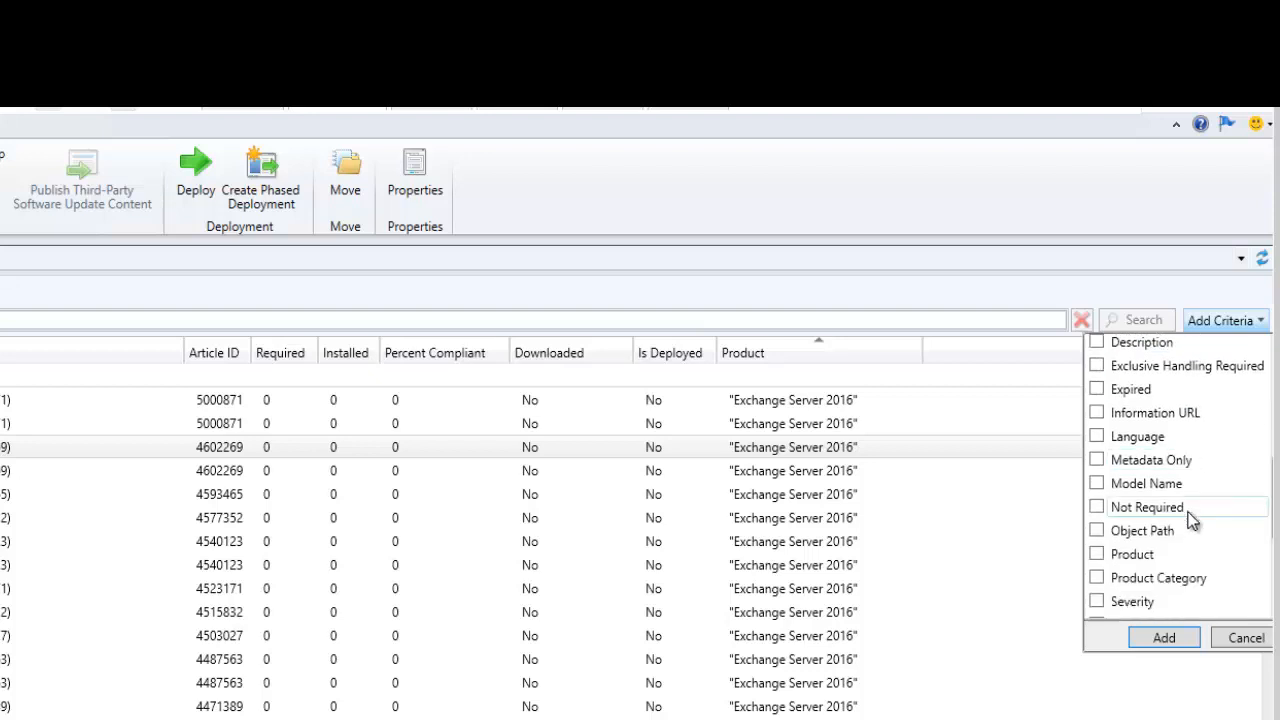
click(1099, 389)
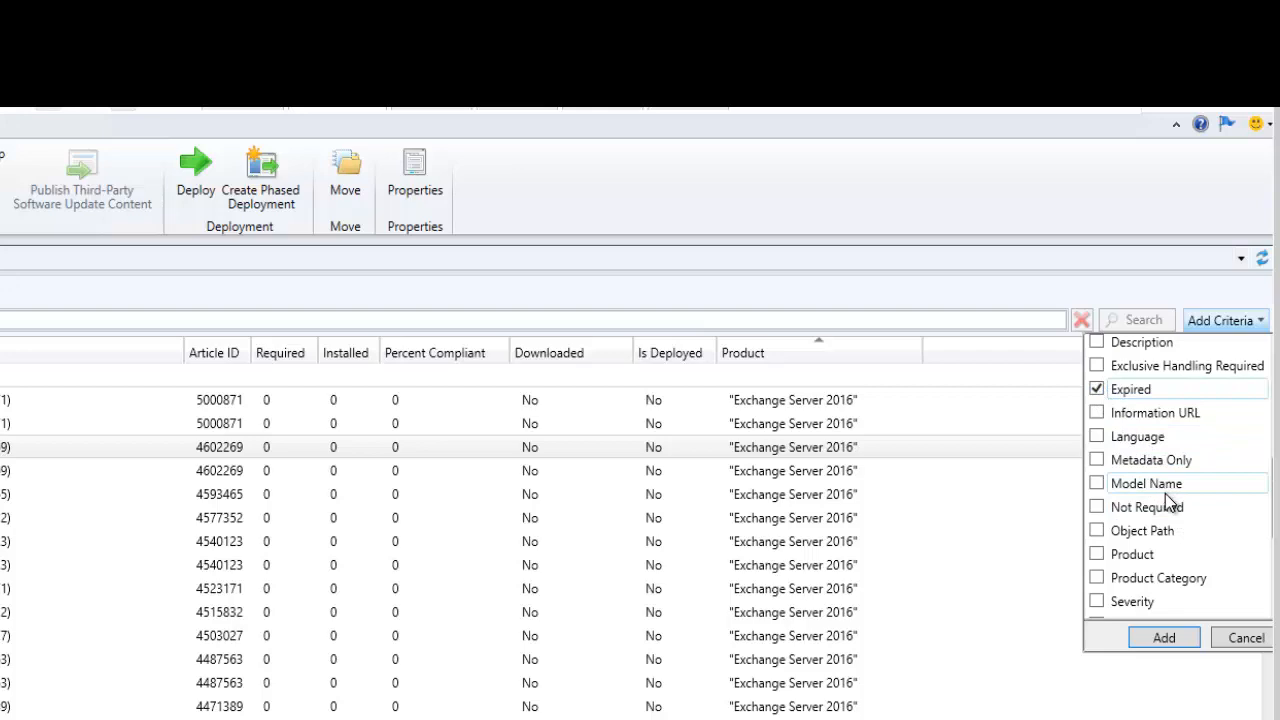
scroll(1166, 503, down, 2)
click(1099, 524)
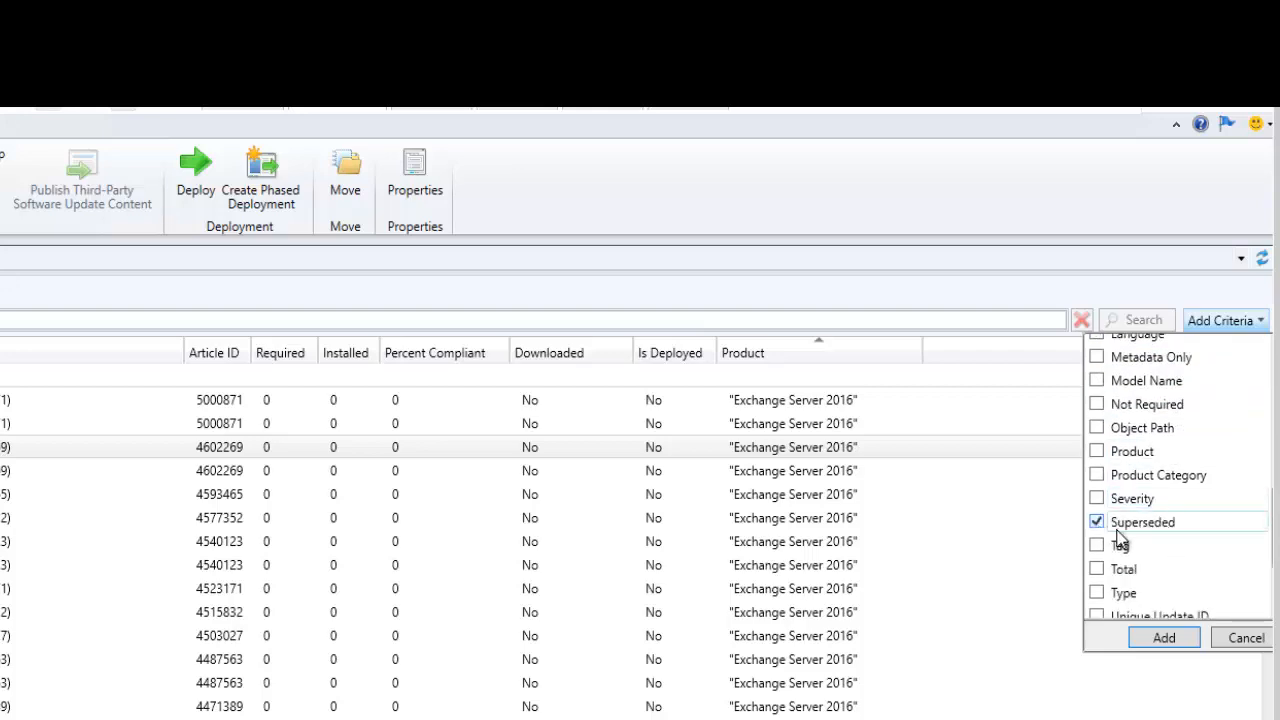
click(1164, 637)
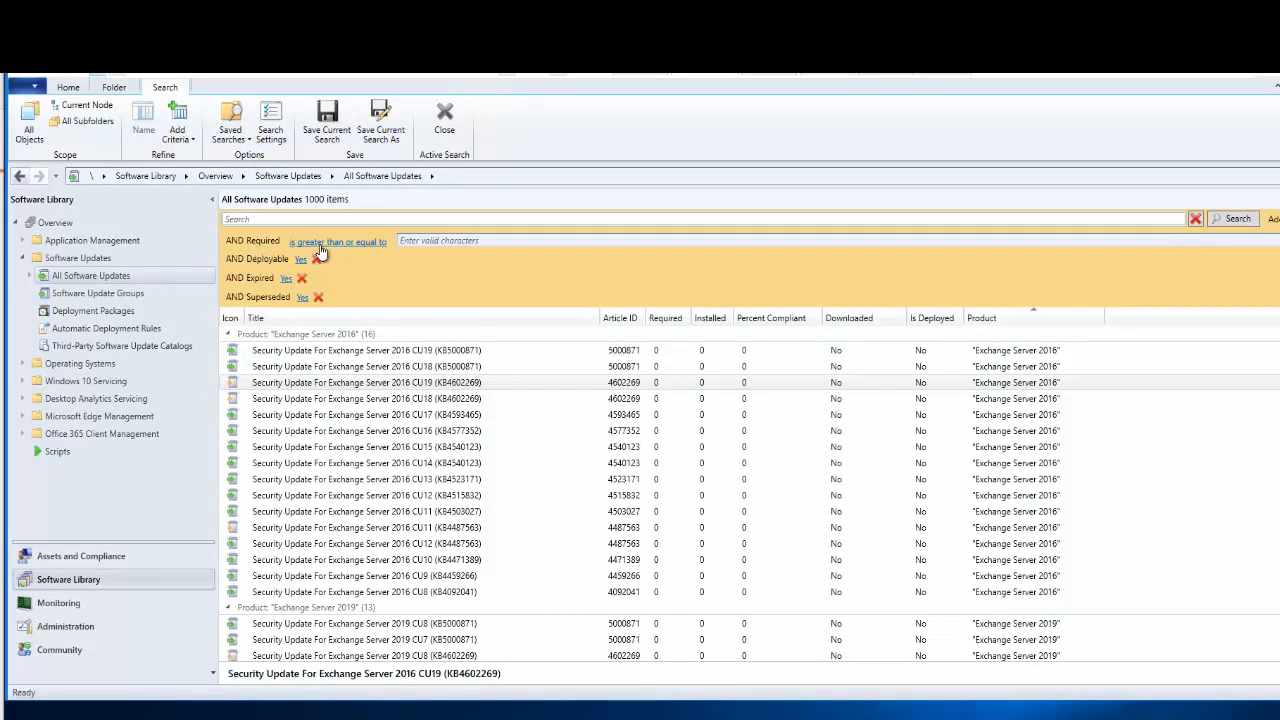
Set the Required criterion to is greater than or equal to 1
click(342, 243)
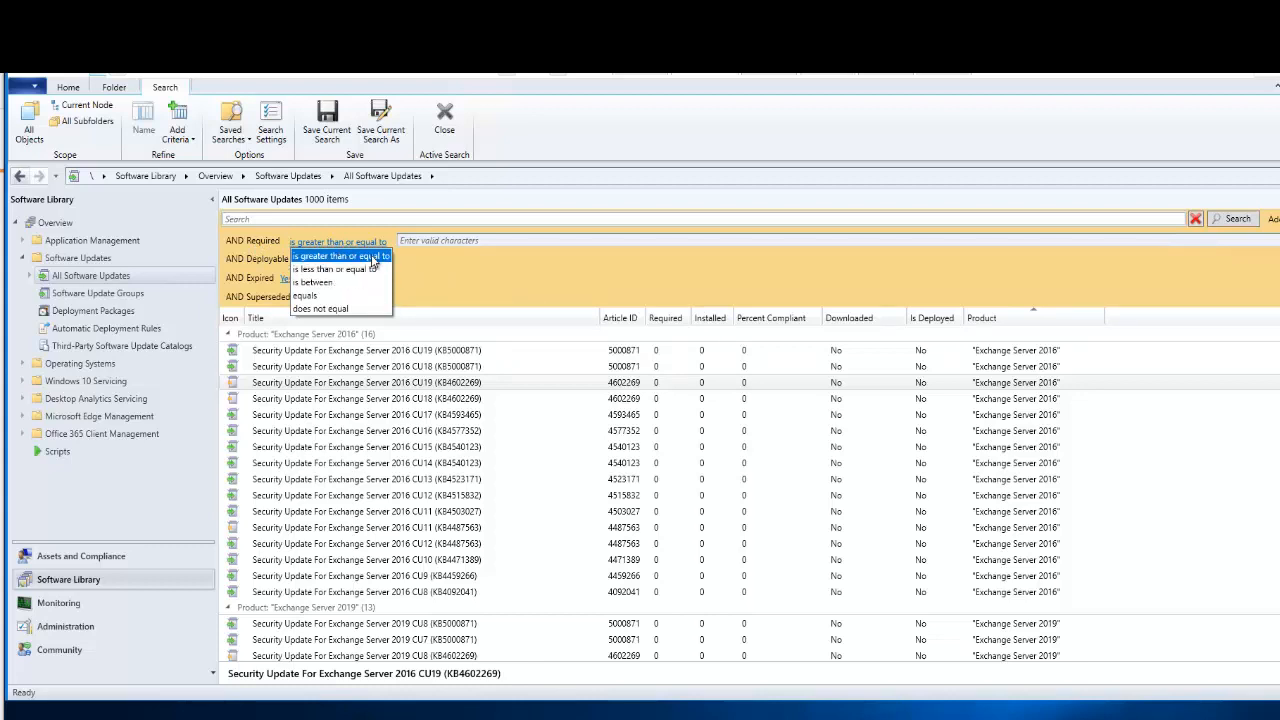
click(373, 257)
click(424, 241)
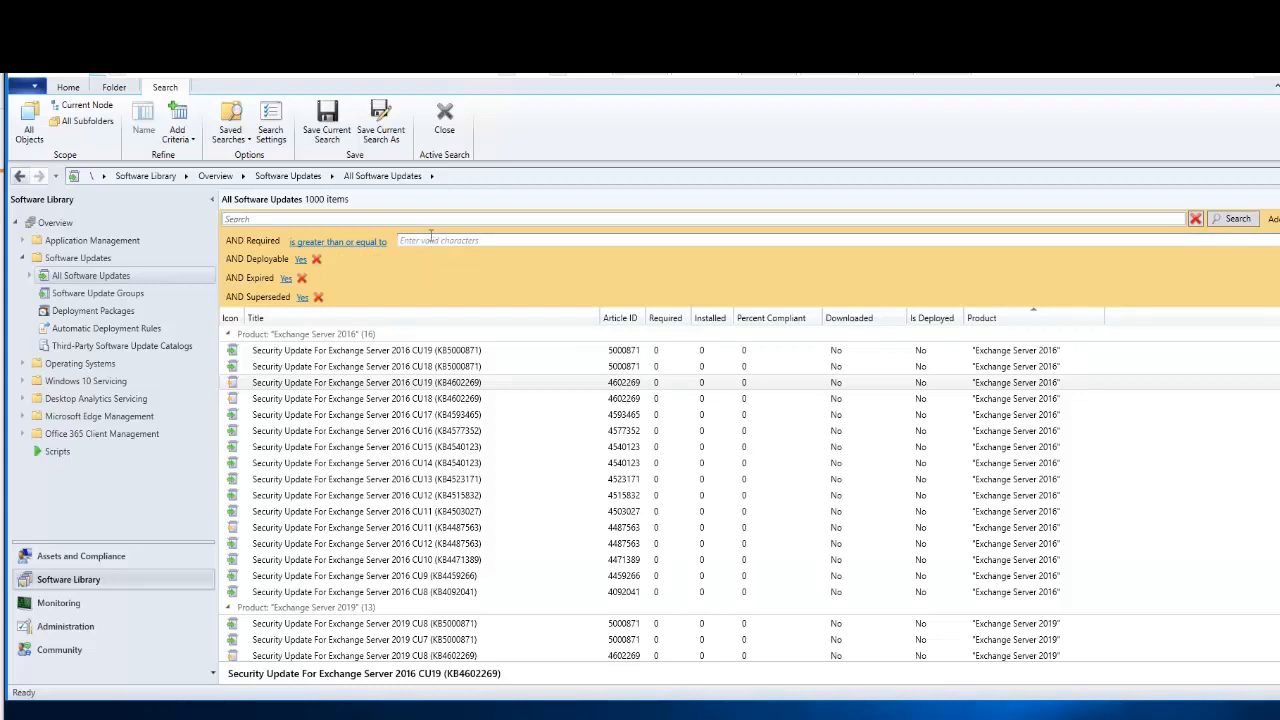
text(1)
Set the Deployable, Expired and Superseded criteria to No and run the search
click(296, 260)
click(305, 286)
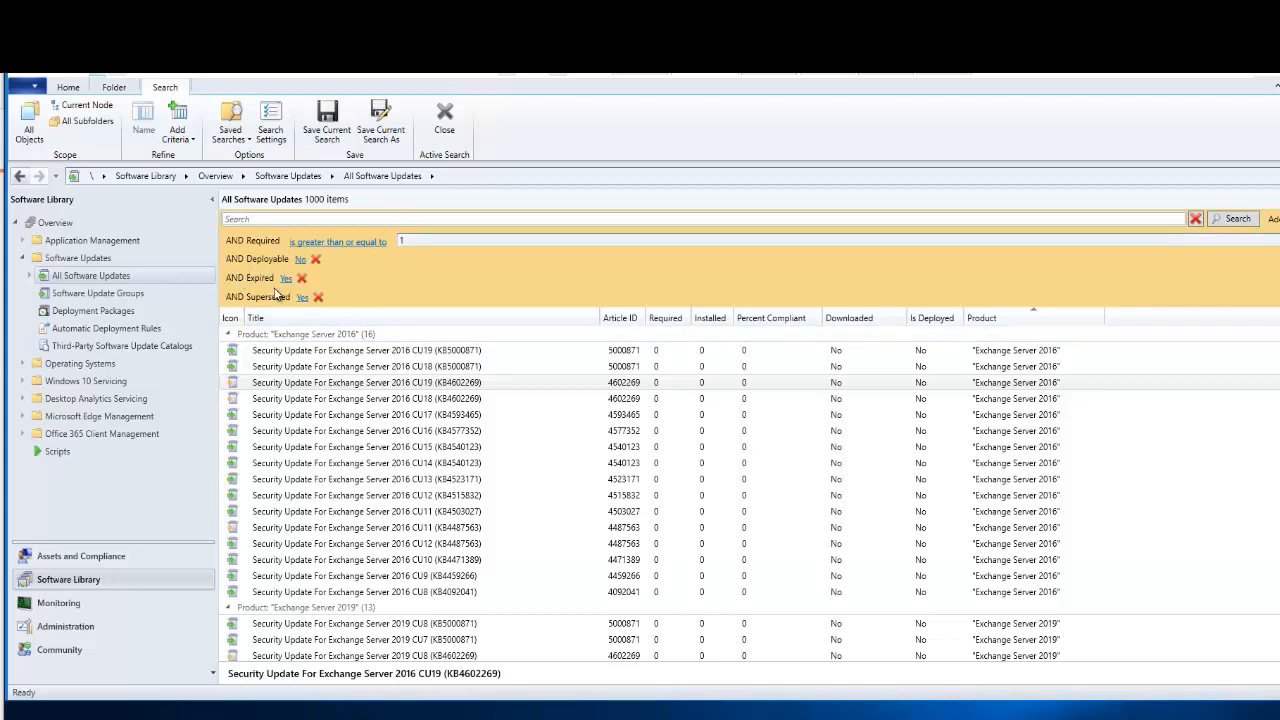
click(285, 278)
click(289, 303)
click(302, 298)
click(306, 325)
click(1230, 220)
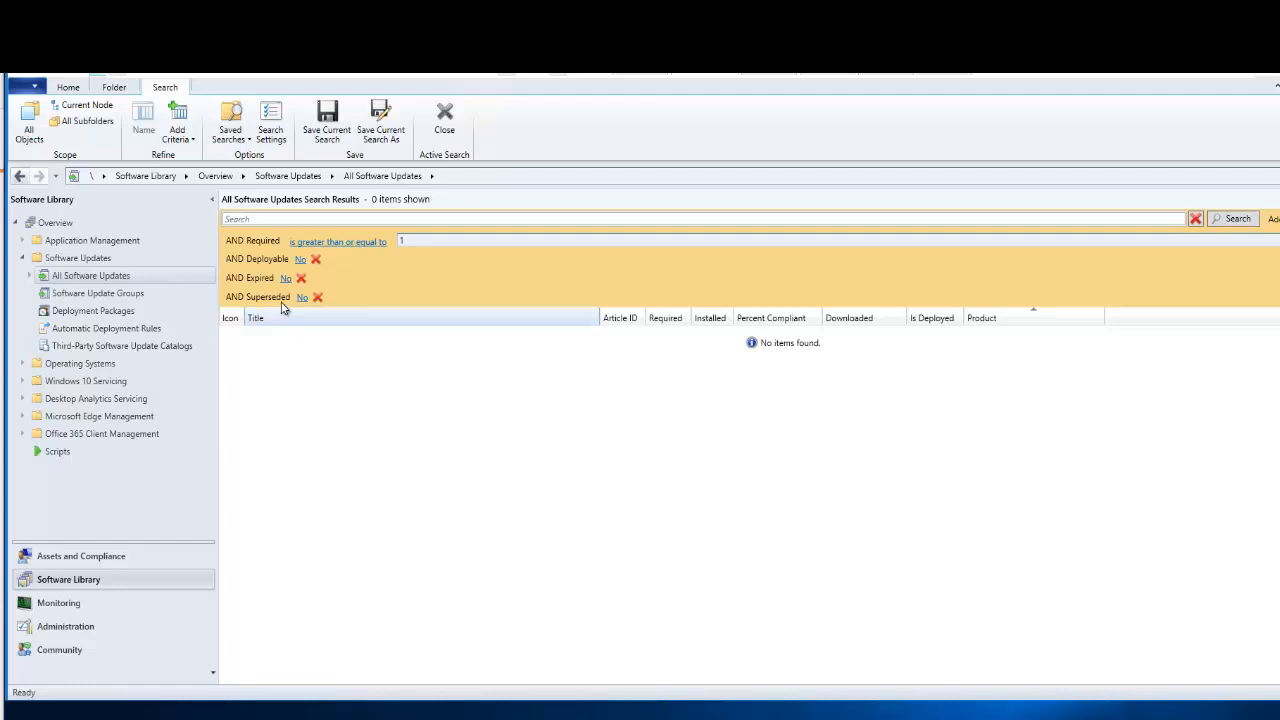
Remove the Superseded, Expired and Deployable criteria and clear the search to list all software updates again
click(317, 297)
click(301, 279)
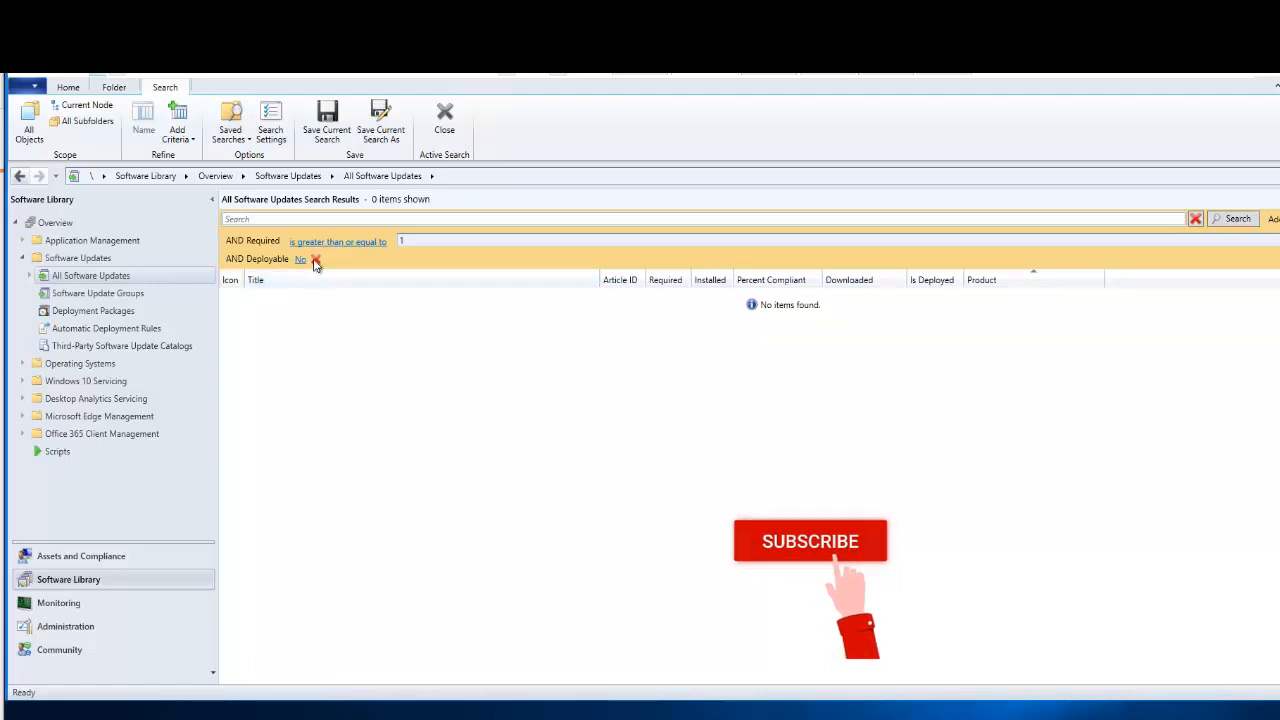
click(315, 259)
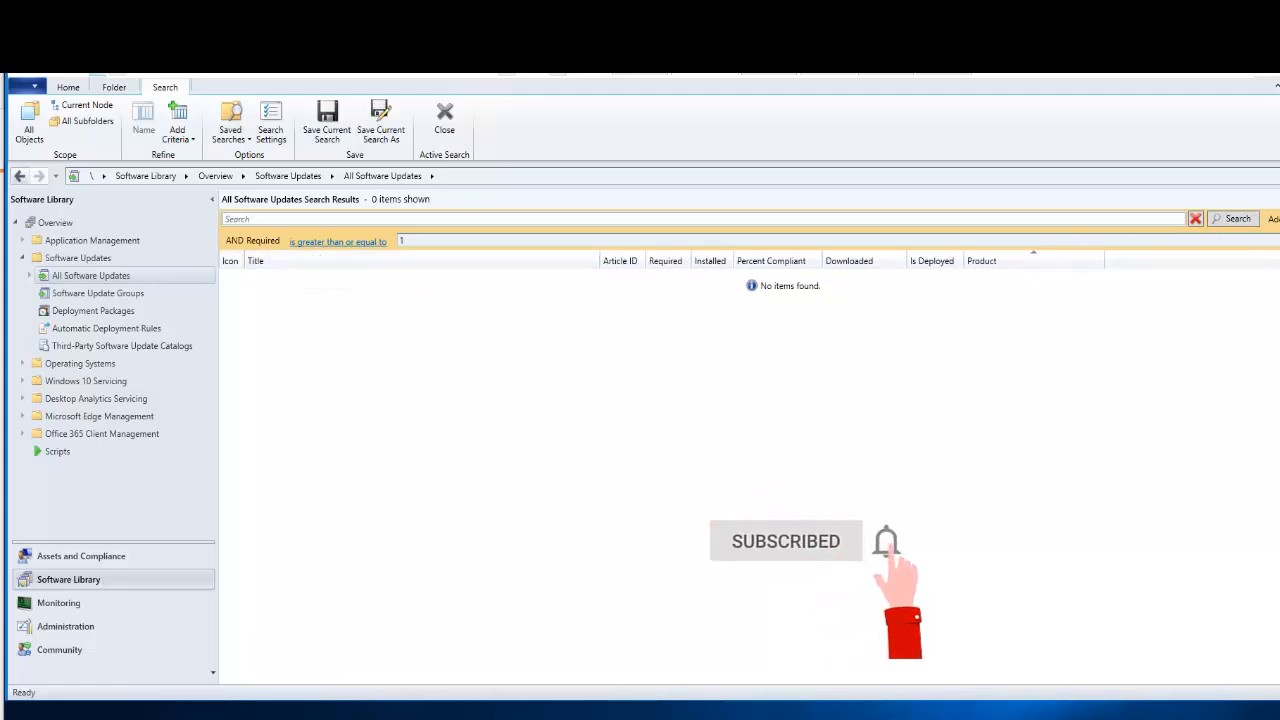
click(1195, 218)
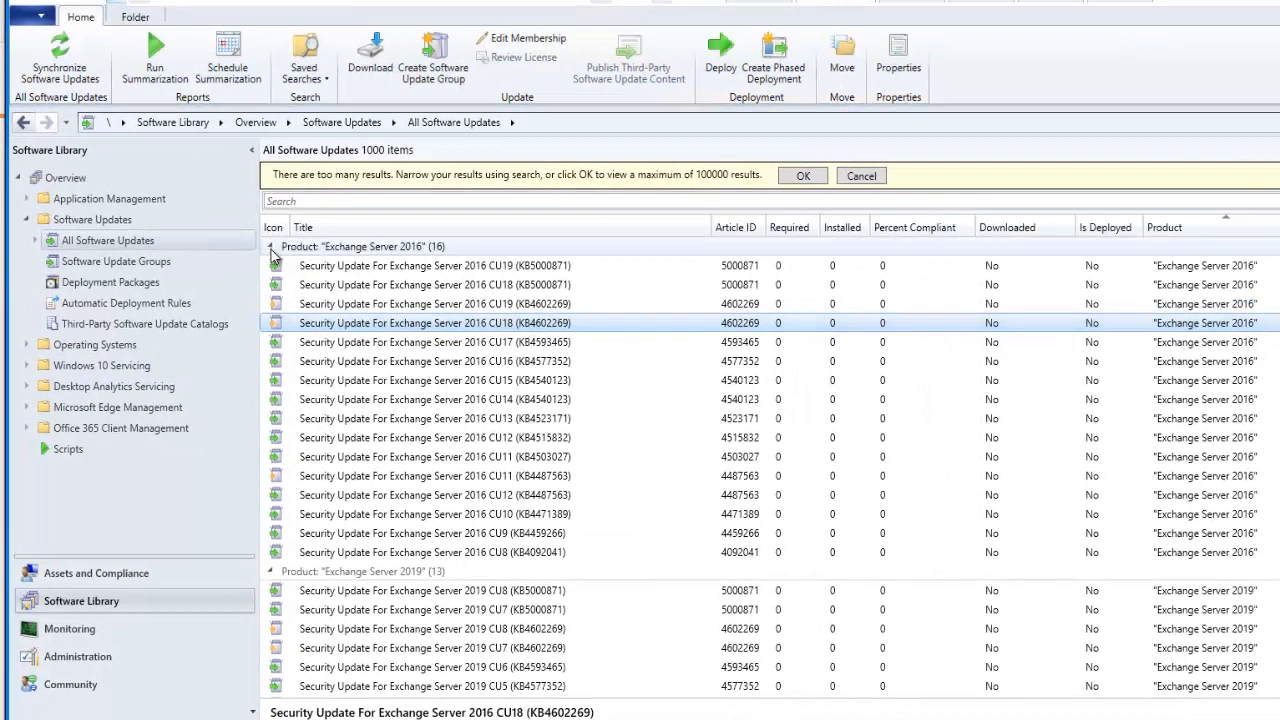
Collapse the Exchange Server 2016, Exchange Server 2019 and Microsoft Edge product groups in the updates list
click(270, 247)
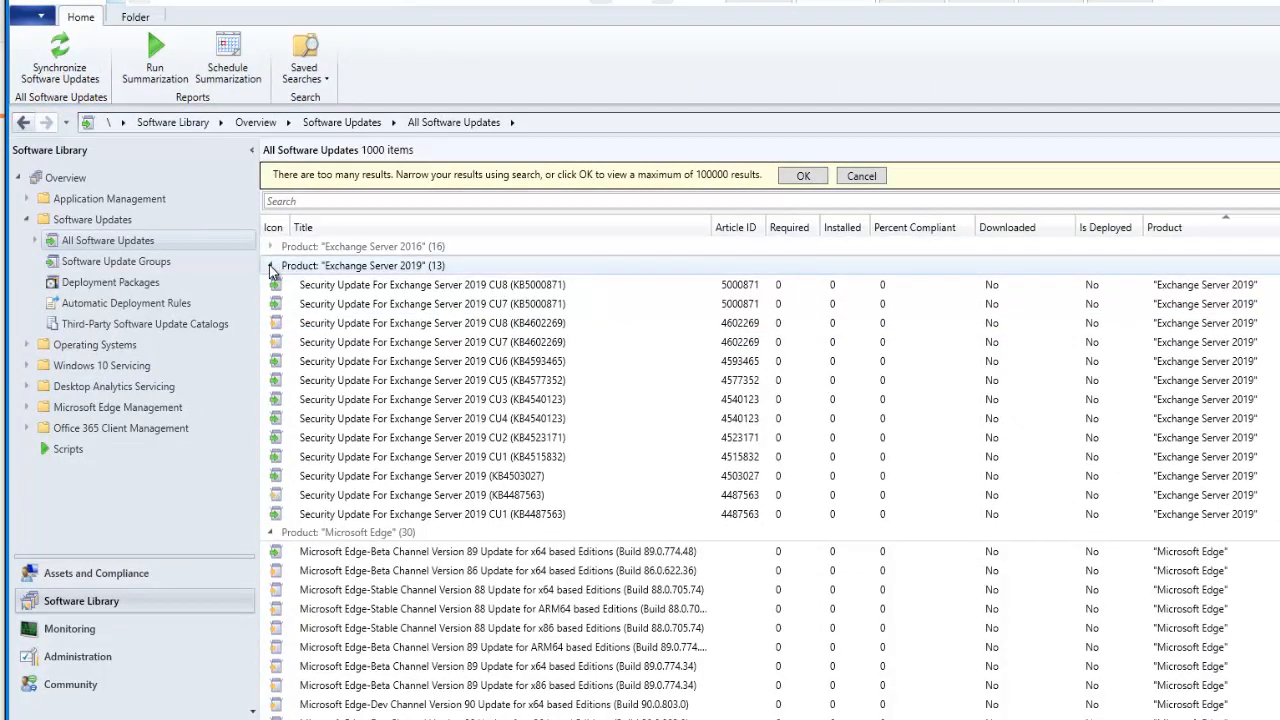
click(270, 266)
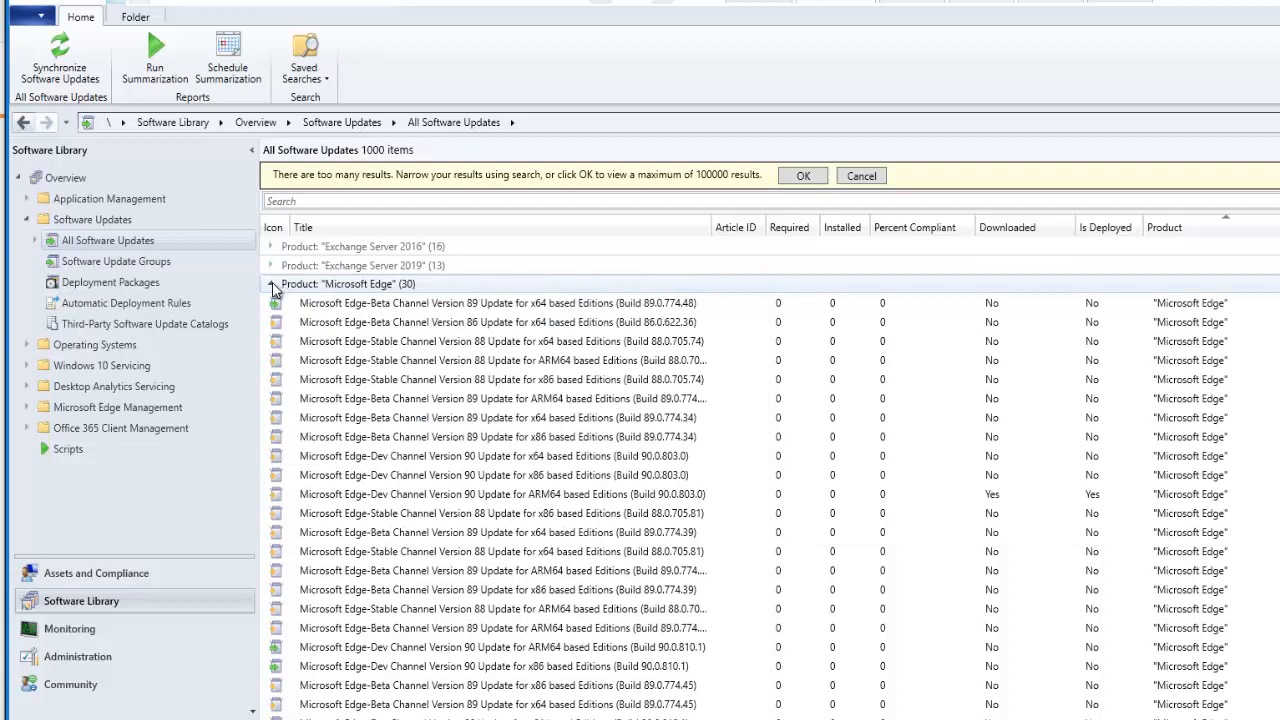
click(272, 285)
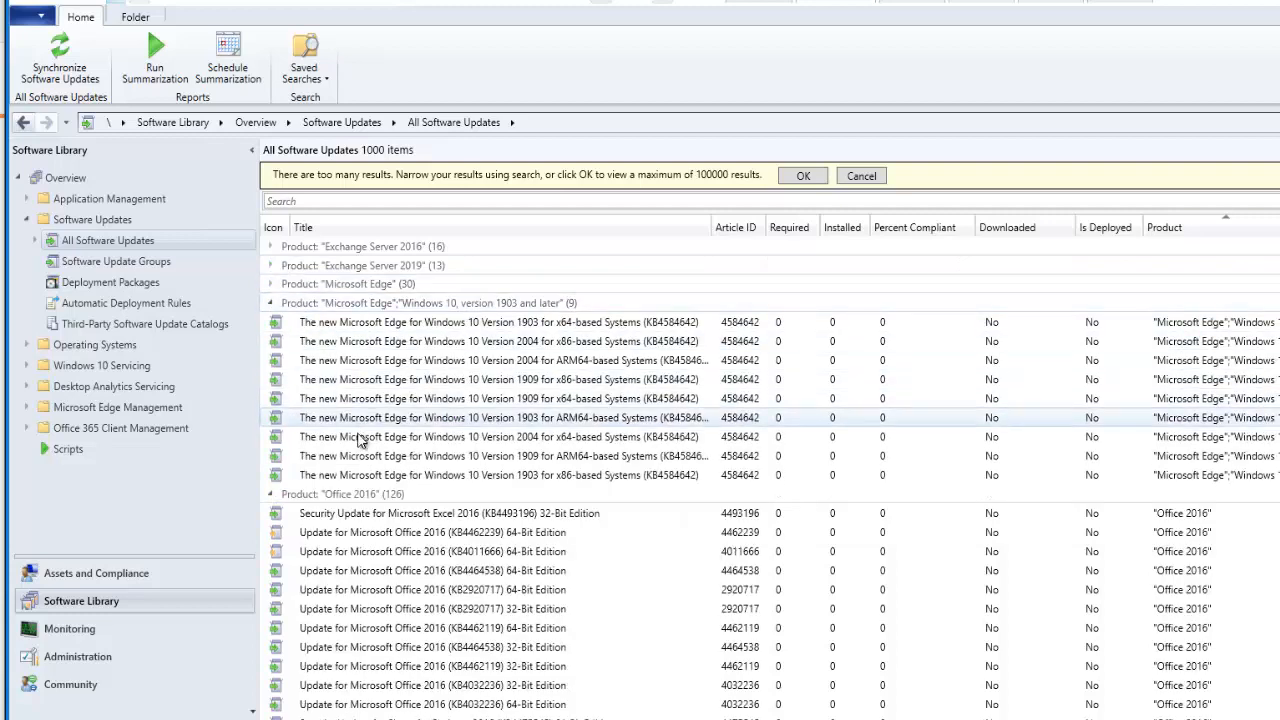
Collapse the Office 2016, Windows 10 Dynamic Update and Windows 10 GDR-DU FOD groups, and look through the Windows 10 GDR-DU LP updates
scroll(335, 415, down, 3)
click(271, 323)
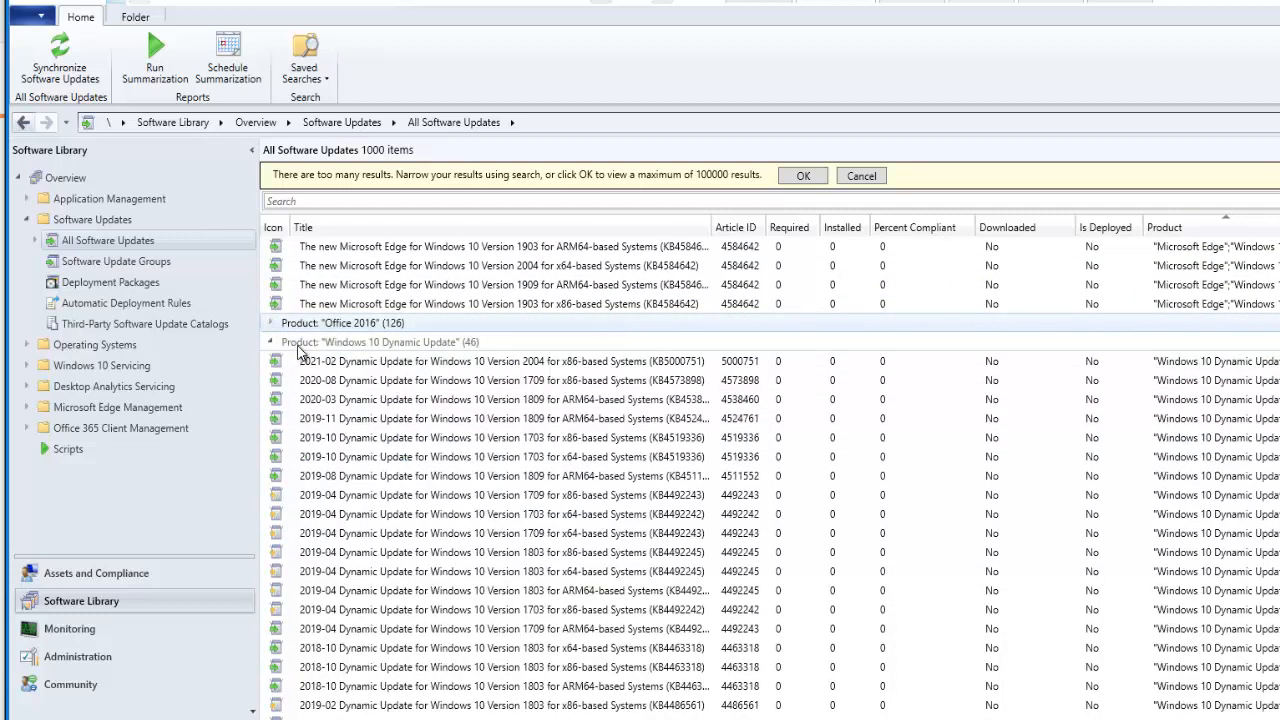
scroll(333, 380, down, 1)
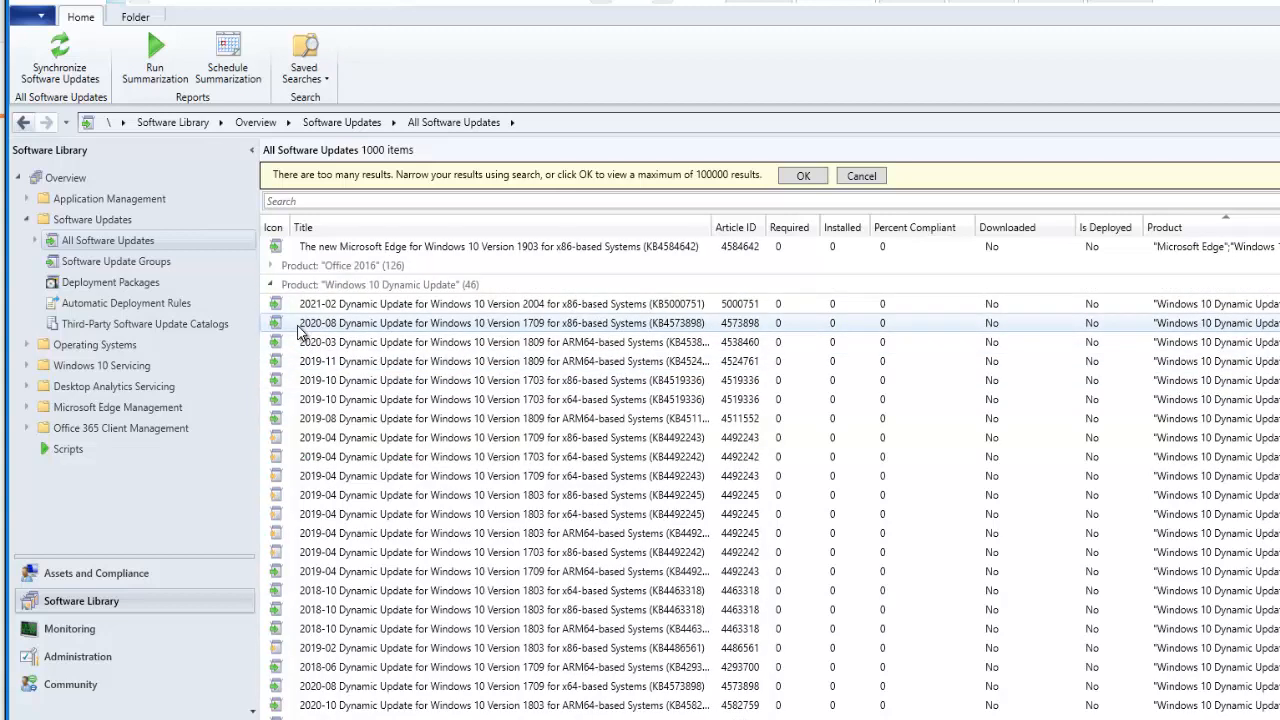
click(270, 286)
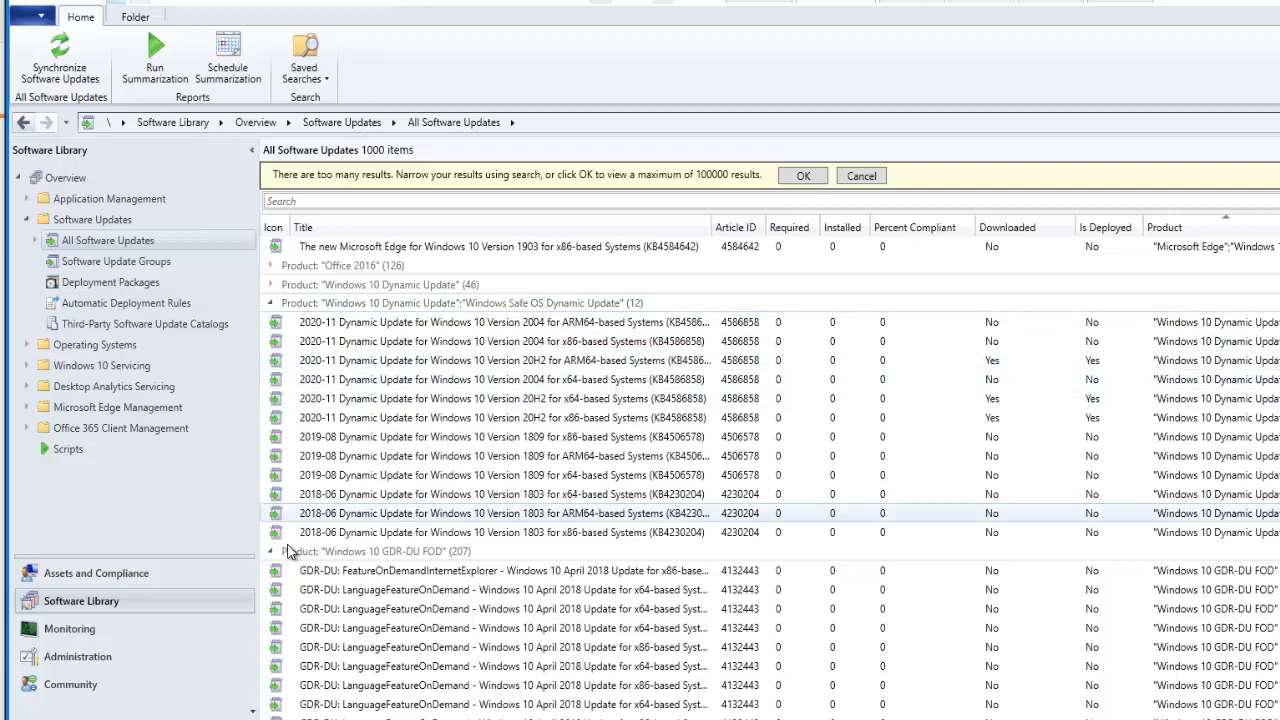
click(272, 553)
scroll(343, 547, down, 3)
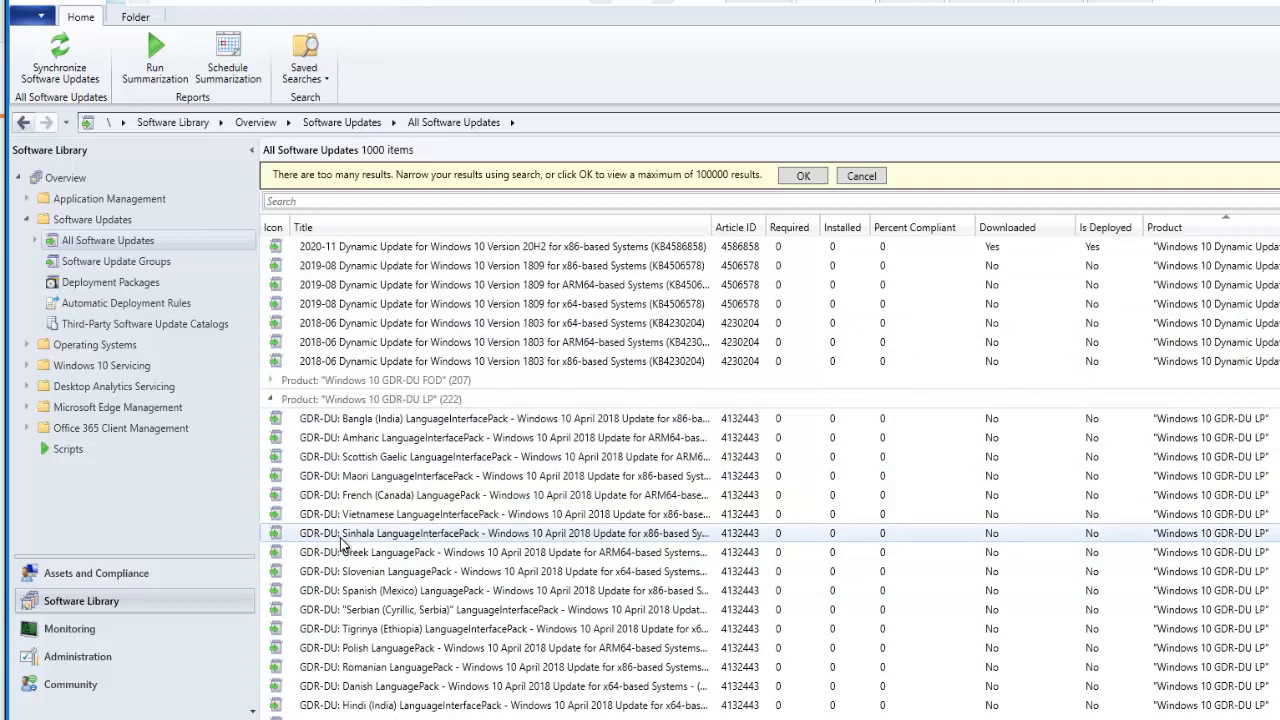
scroll(380, 493, down, 10)
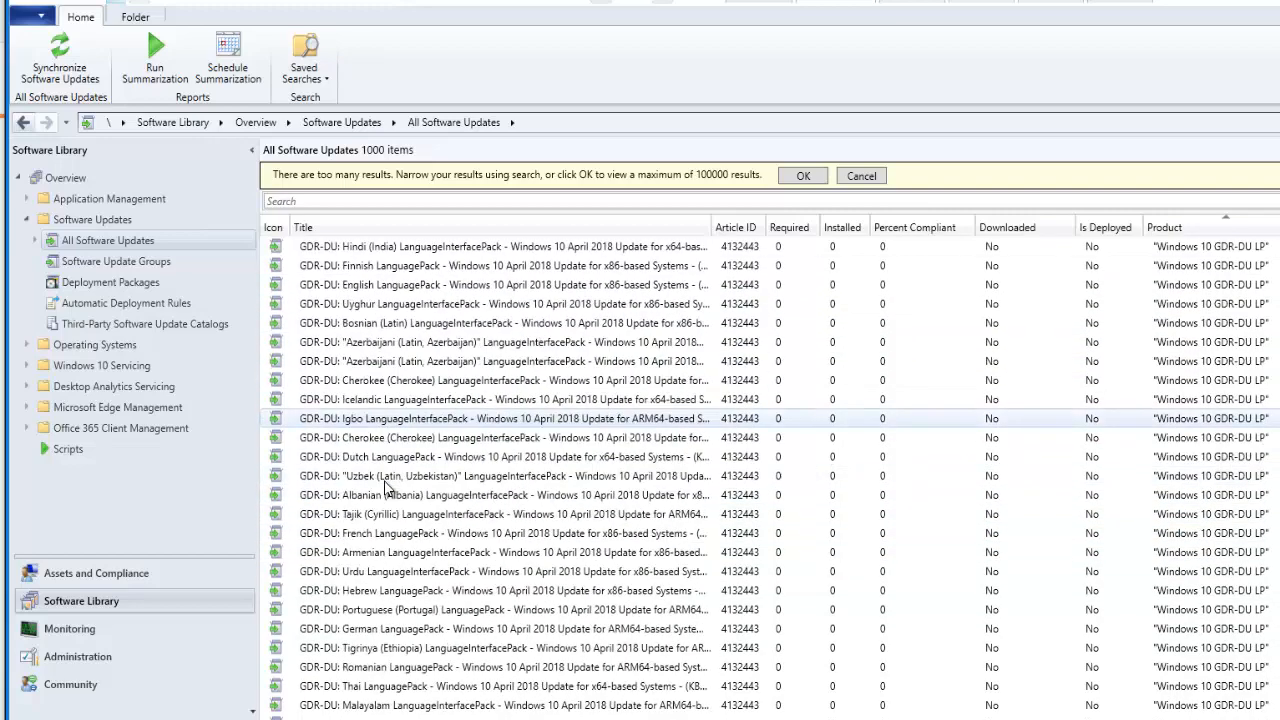
Collapse the Windows 10 GDR-DU LP, Windows 10 GDR-DU and Windows 10 LTSB product groups in the updates list
scroll(312, 320, down, 10)
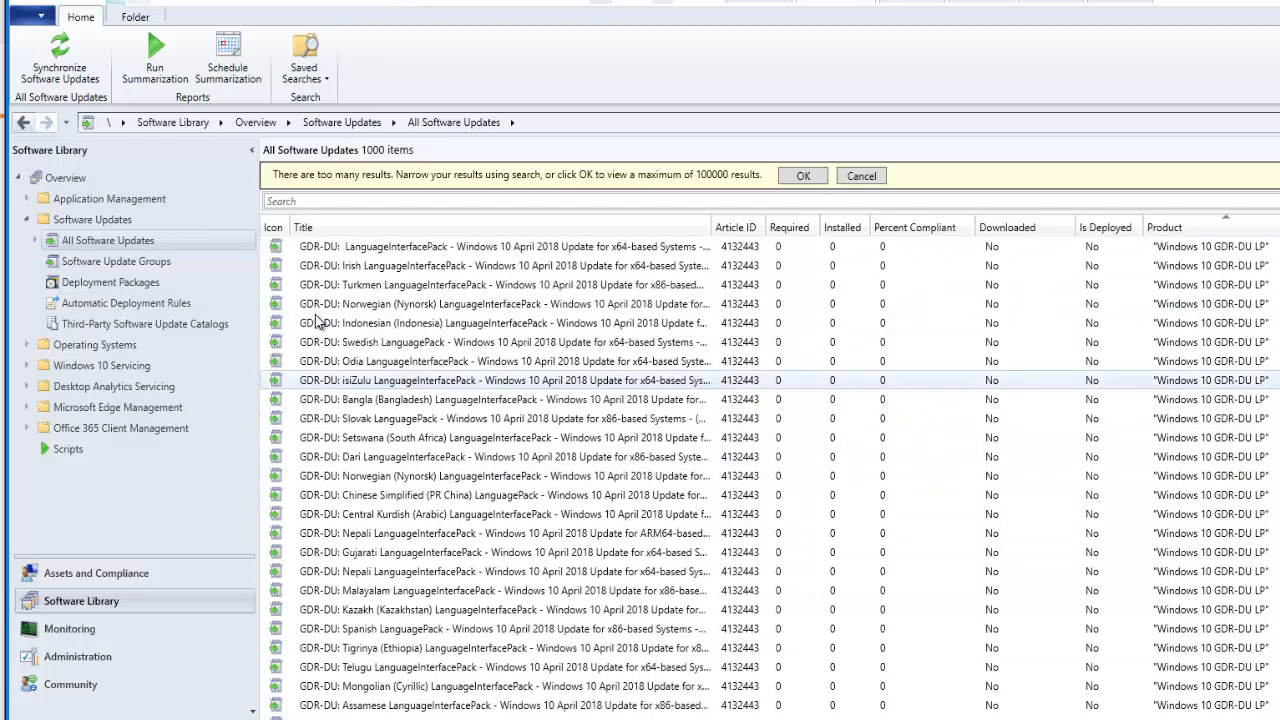
scroll(305, 320, up, 4)
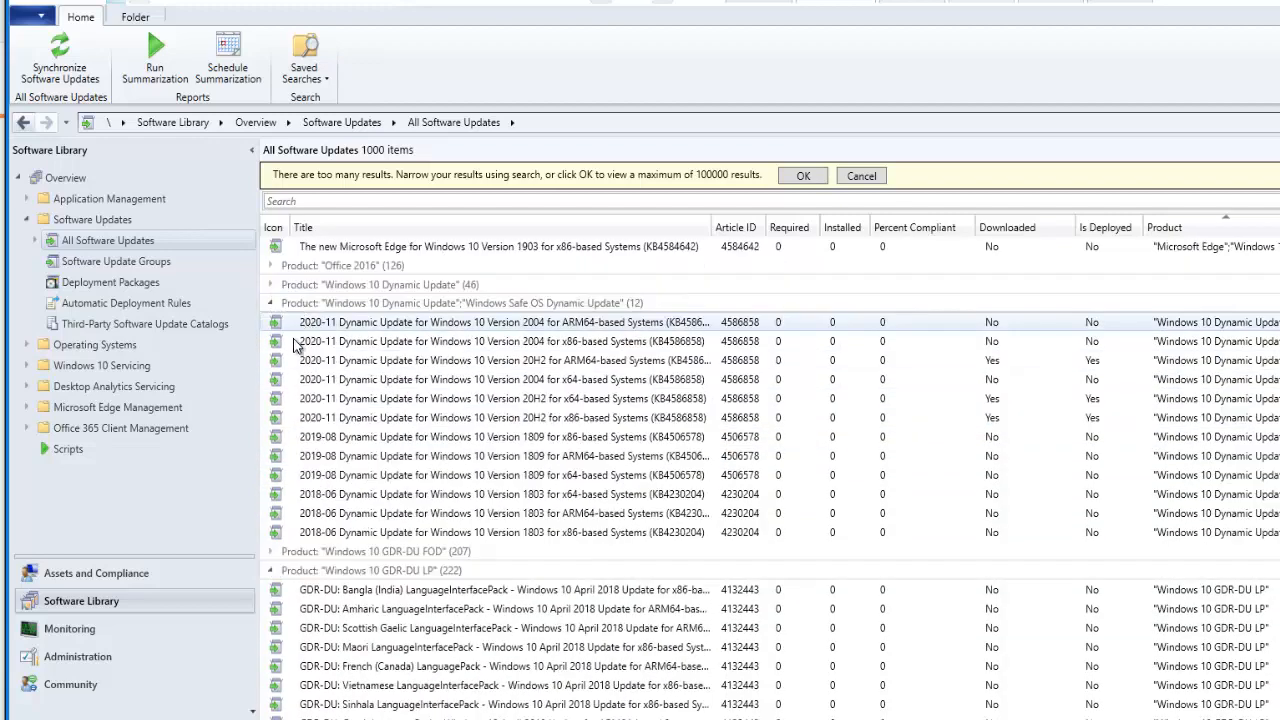
click(295, 570)
scroll(295, 570, down, 4)
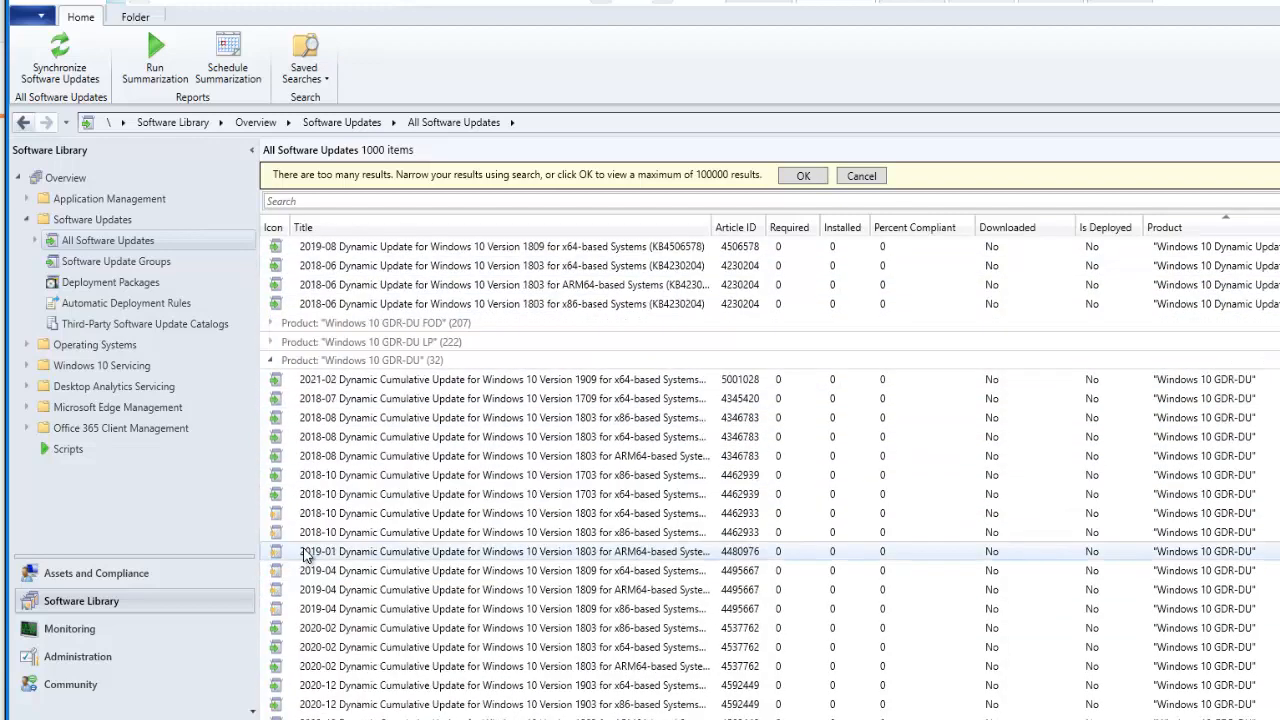
click(272, 362)
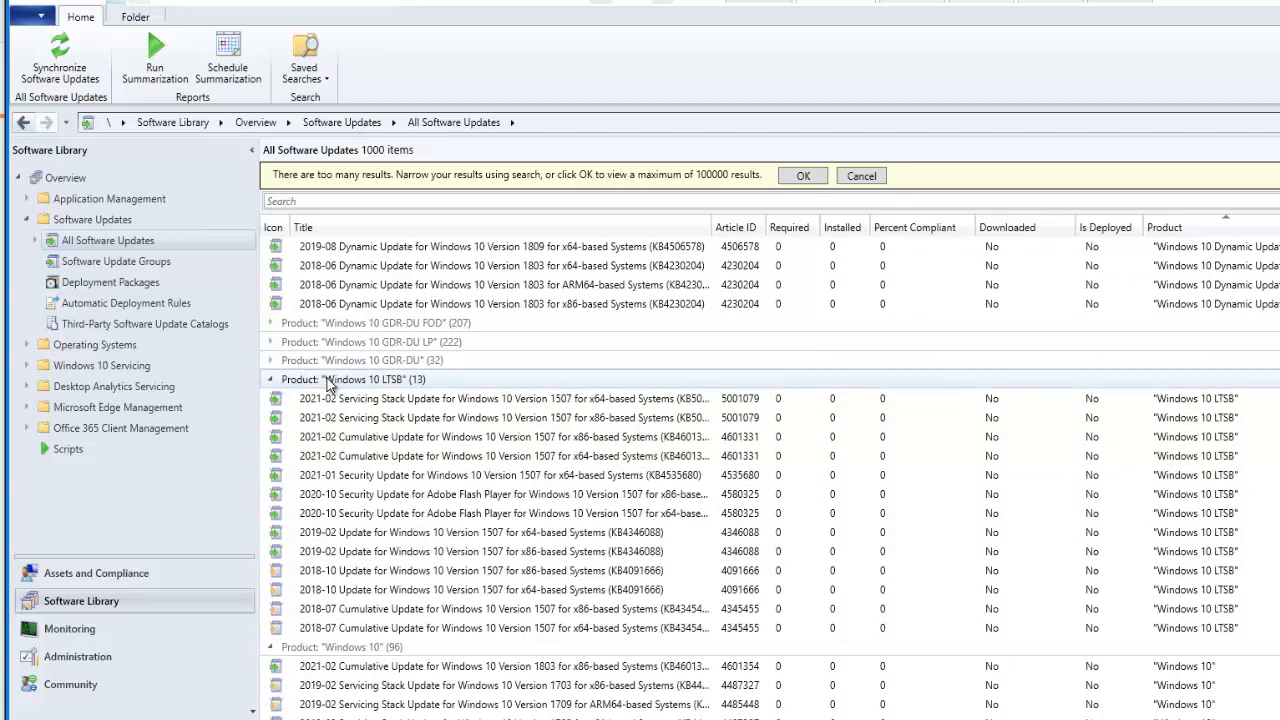
scroll(335, 390, down, 1)
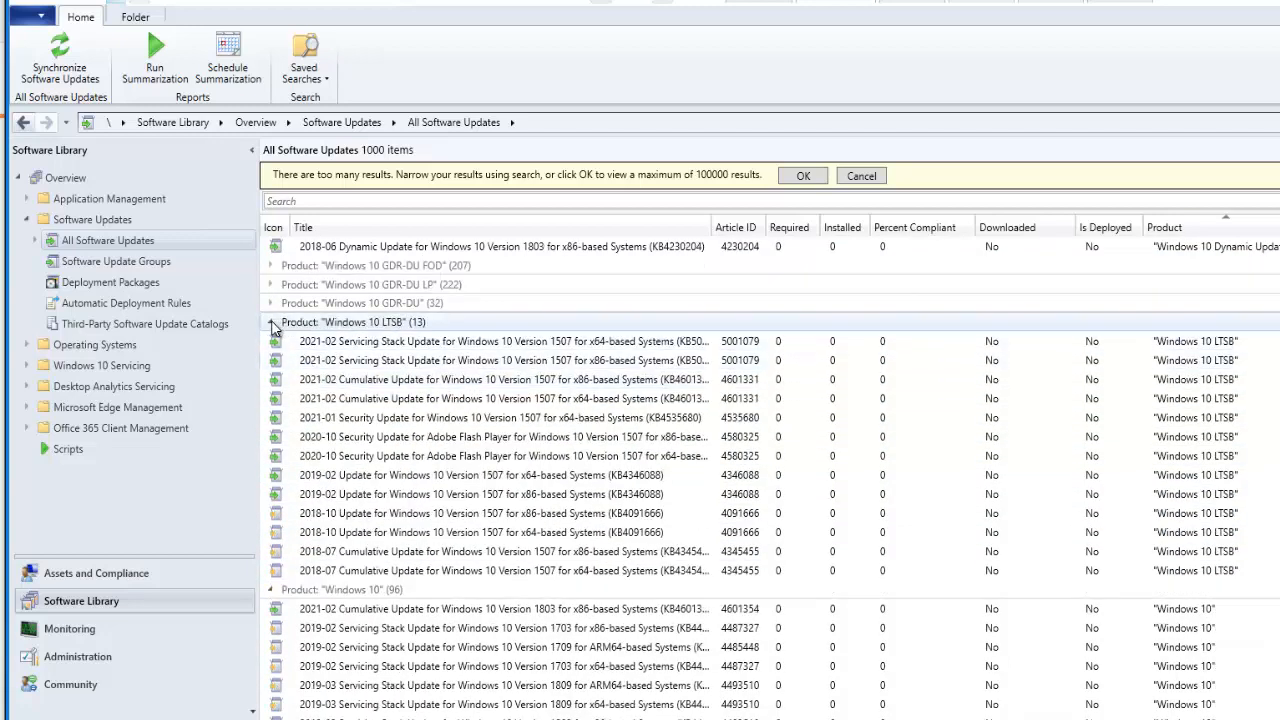
click(271, 323)
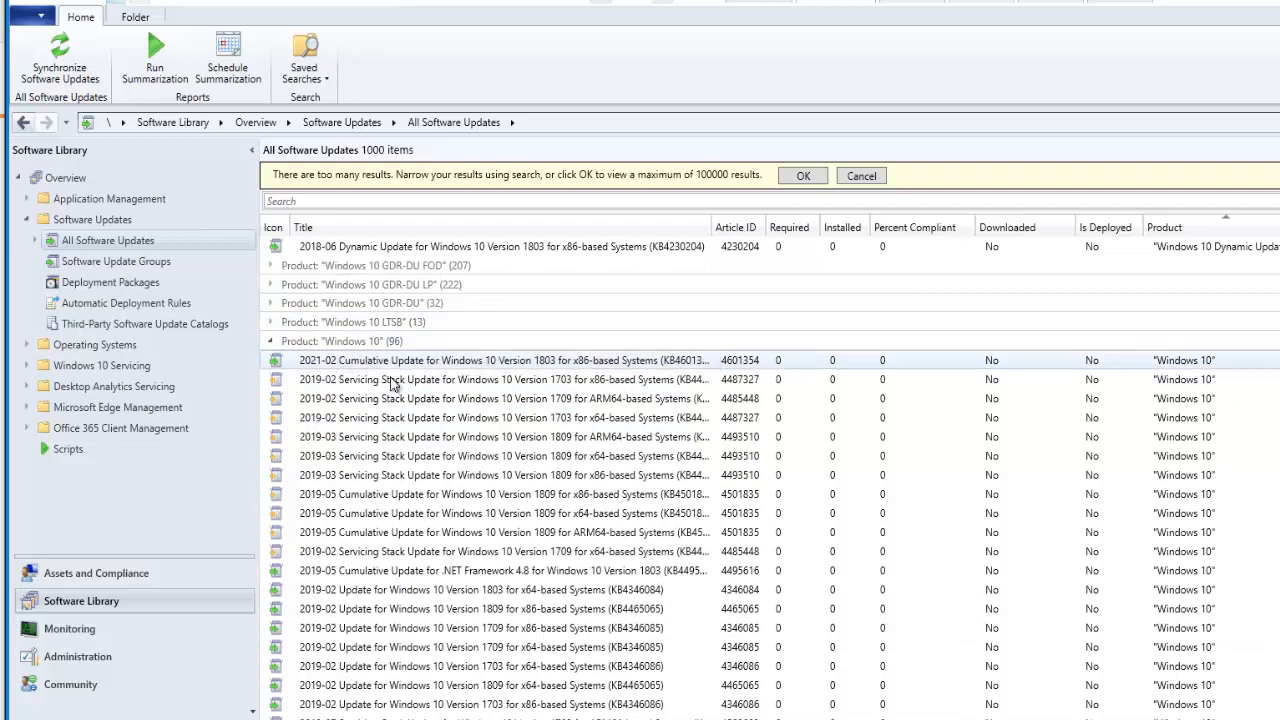
Look through the Windows 10 and combined Windows 10 LTSB product groups for the 2021-02 Version 1809 x64 updates
scroll(467, 458, down, 6)
scroll(467, 458, down, 7)
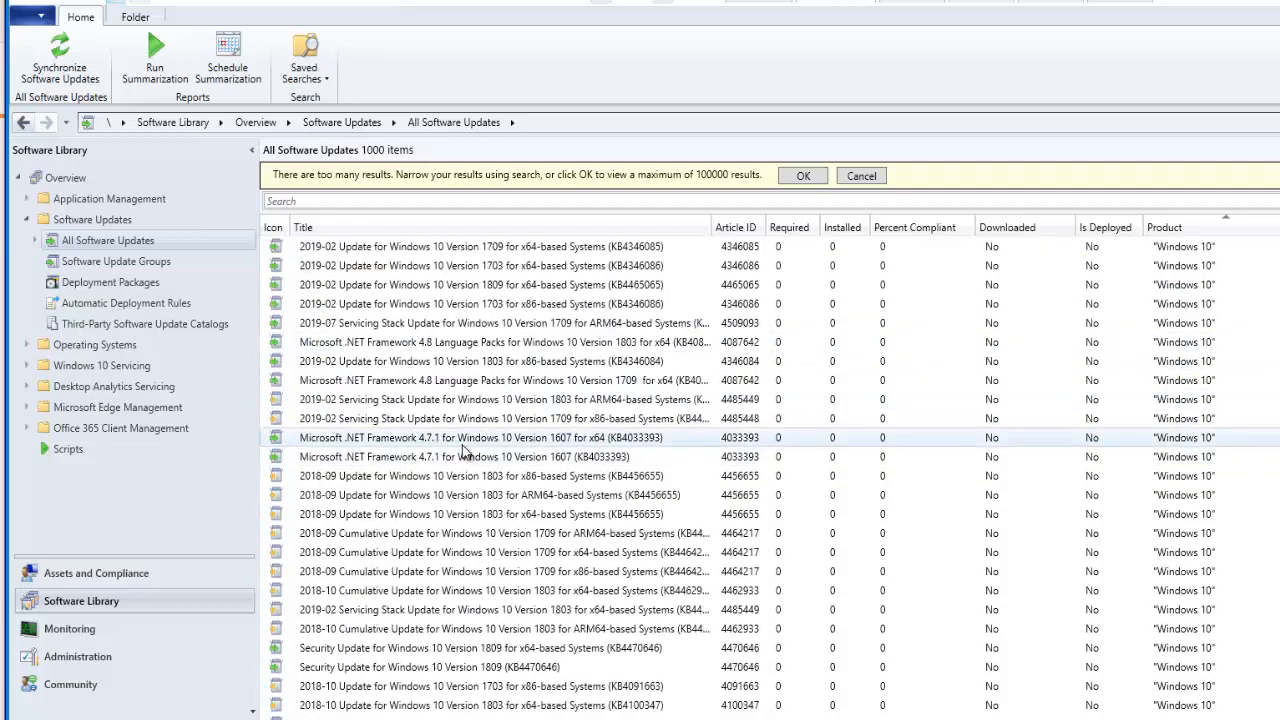
scroll(462, 456, down, 4)
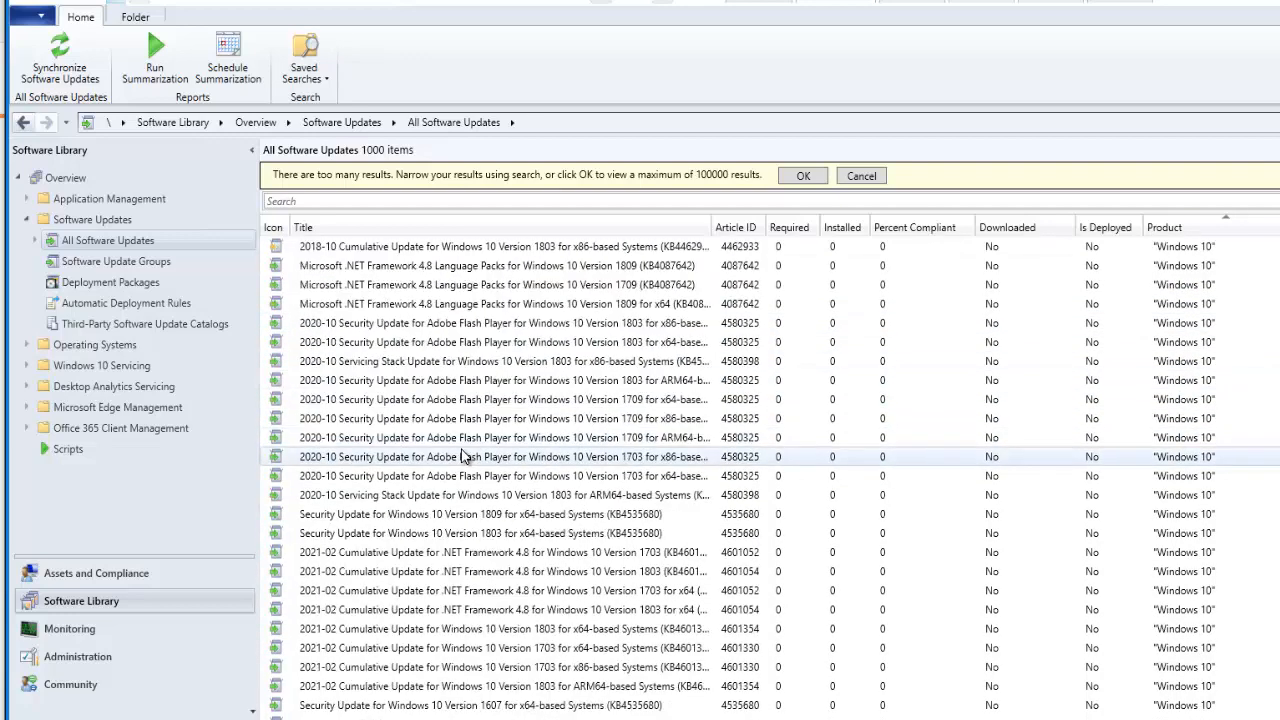
scroll(462, 456, down, 2)
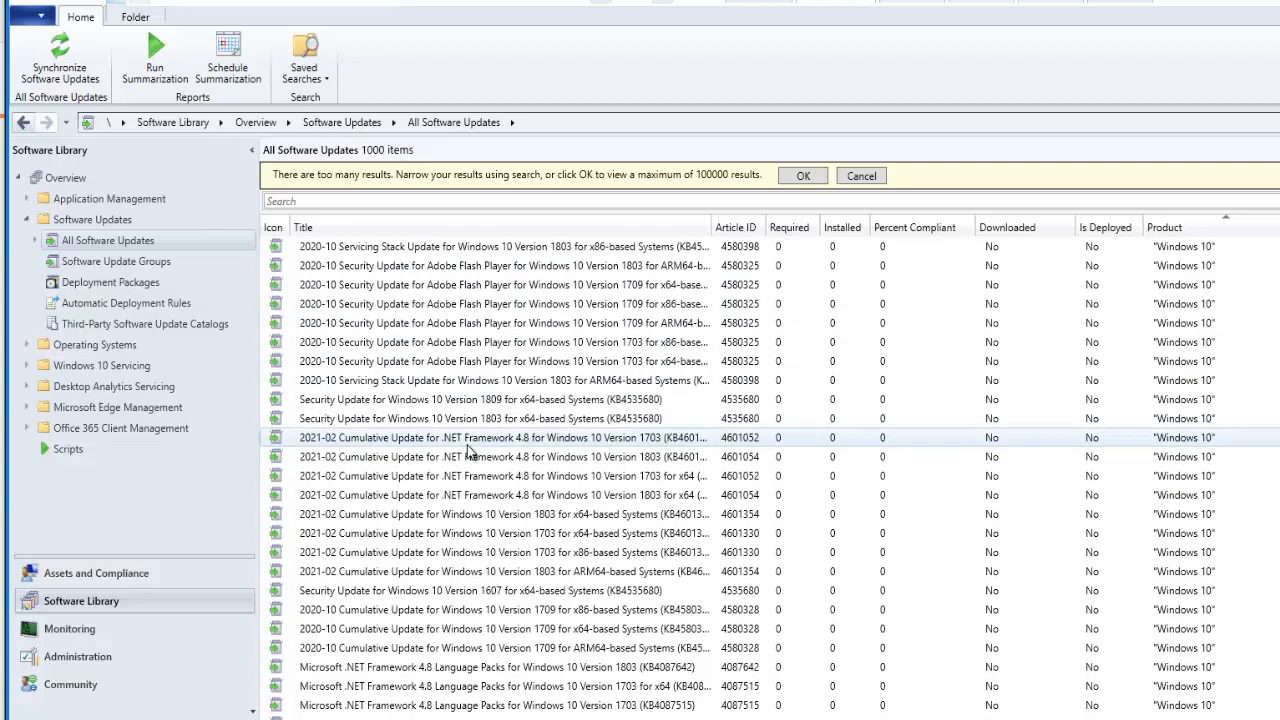
scroll(470, 454, down, 5)
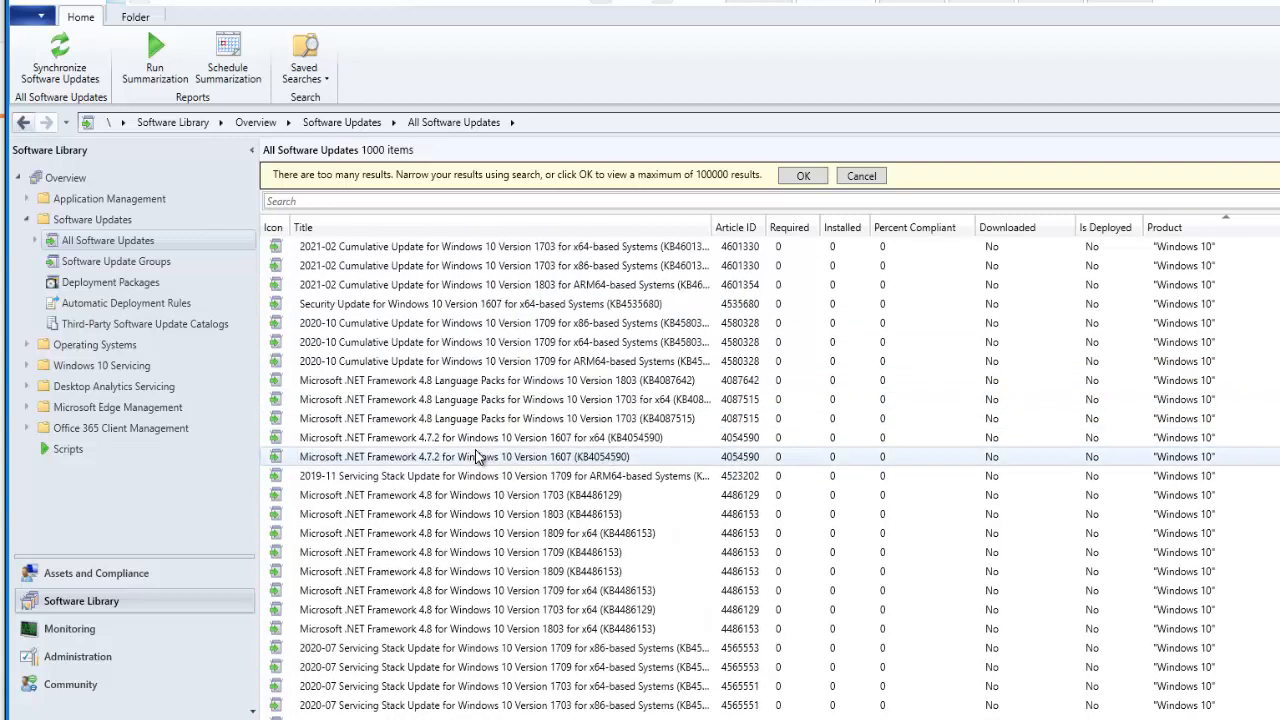
scroll(478, 456, down, 1)
scroll(478, 456, down, 5)
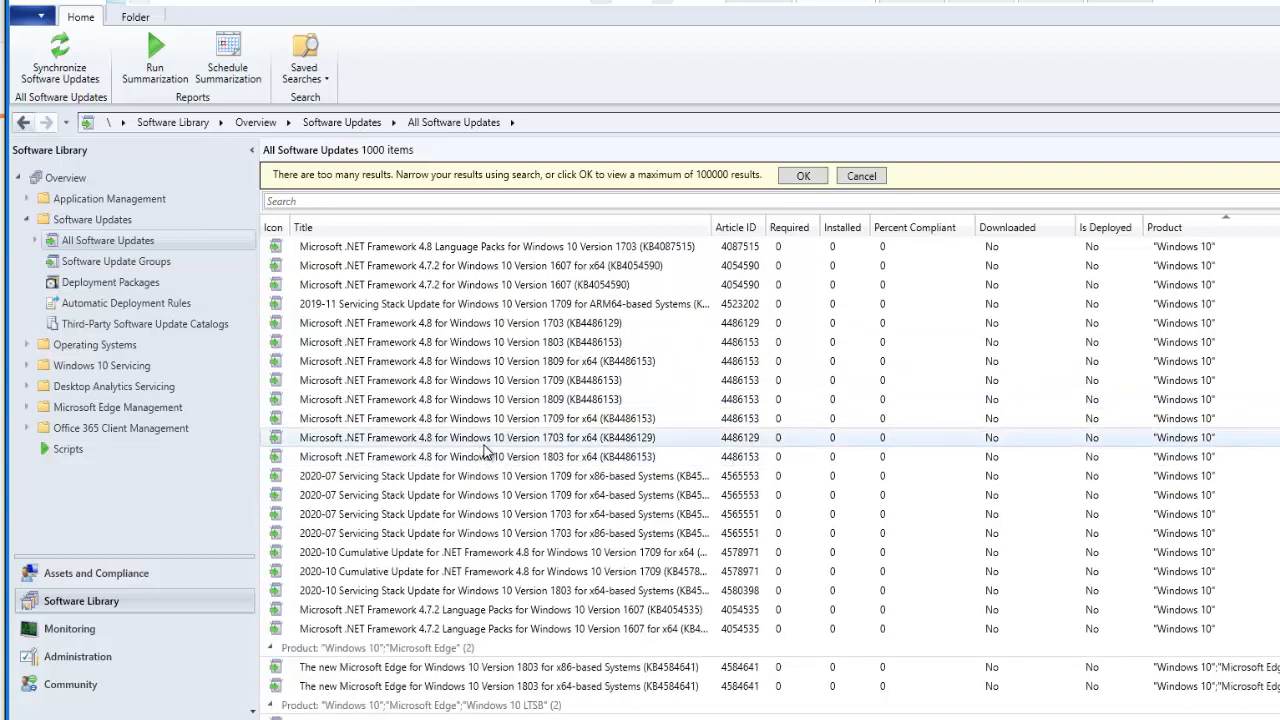
scroll(488, 447, down, 1)
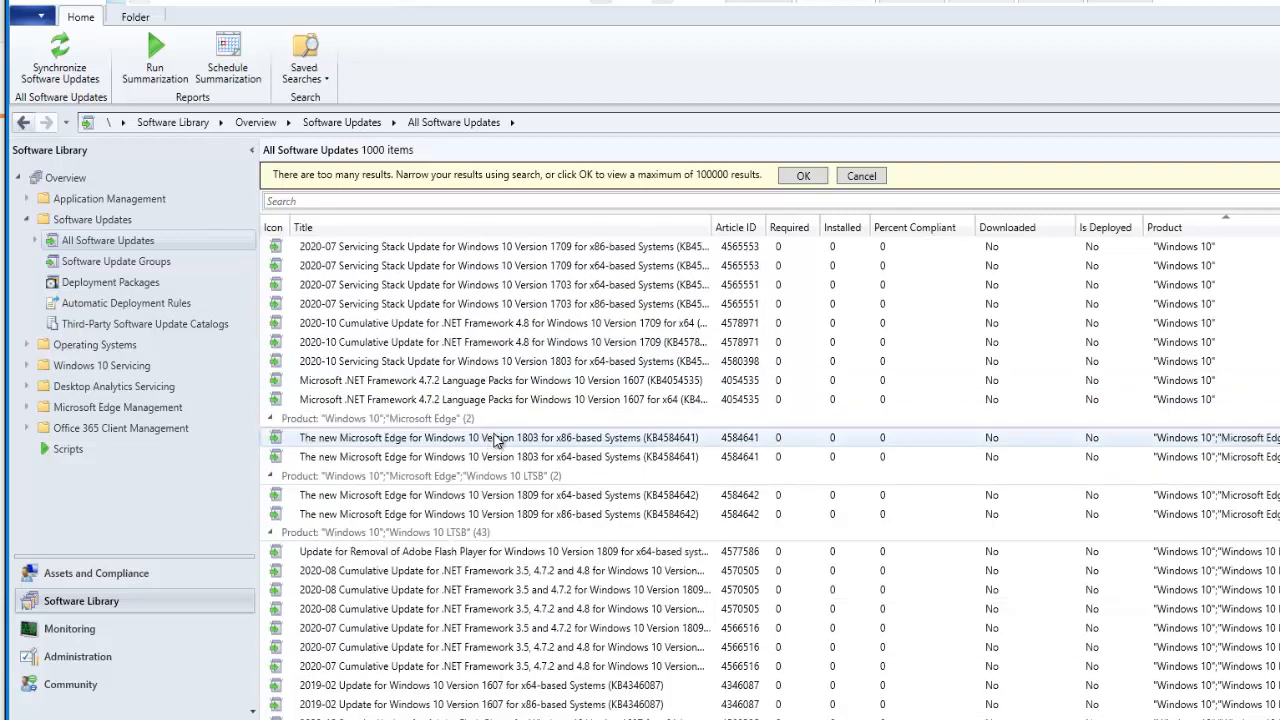
scroll(497, 440, down, 3)
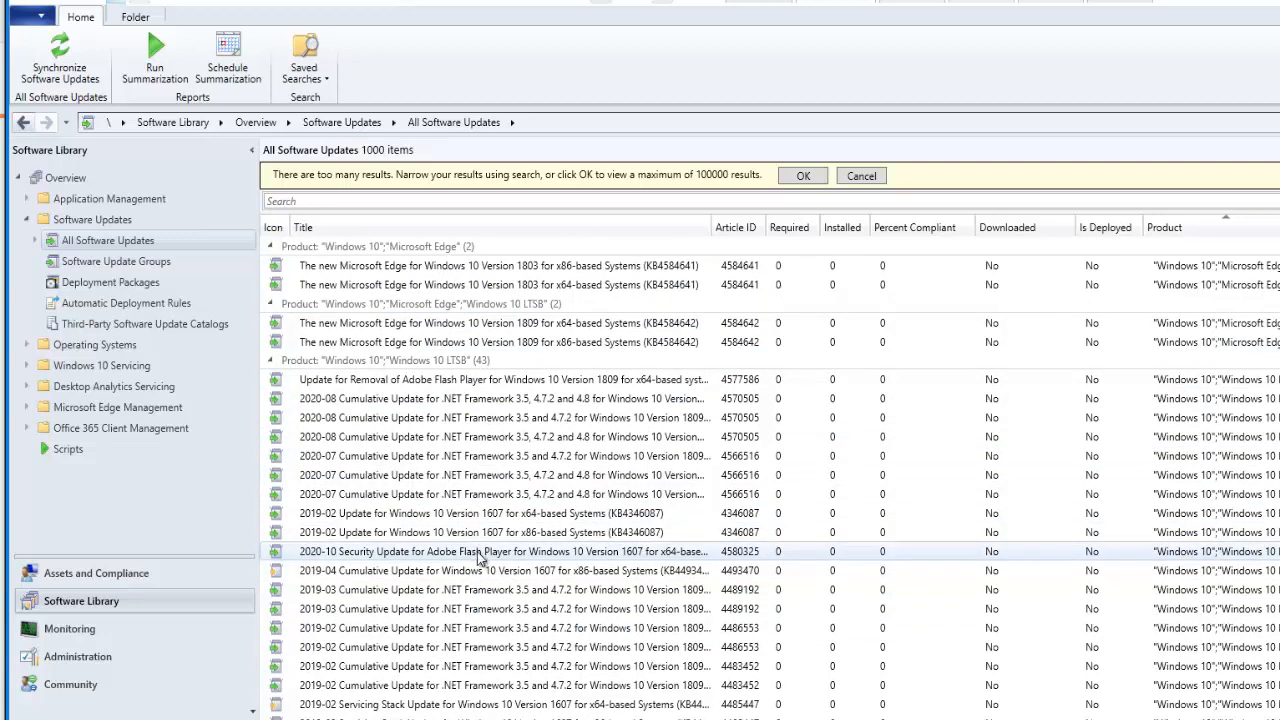
scroll(505, 570, down, 5)
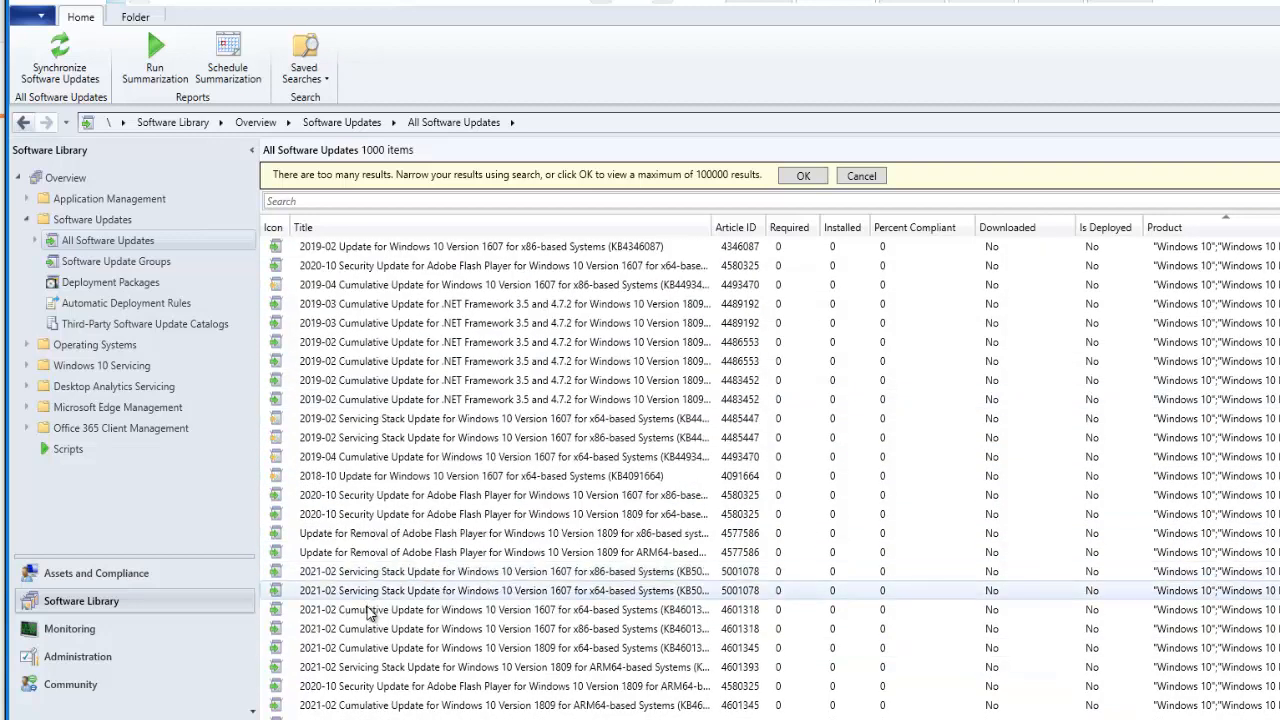
scroll(530, 650, down, 3)
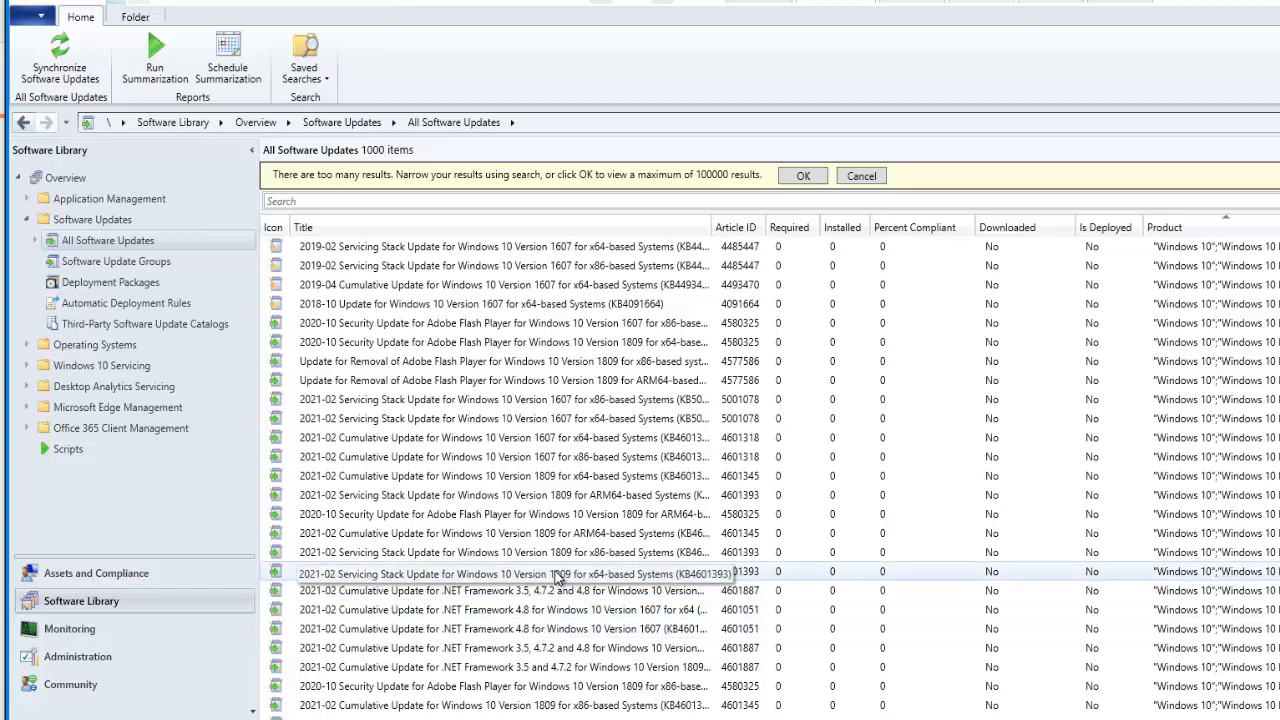
Create a software update group named Windows Updates 1809 from the 2021-02 x64 Servicing Stack (4601393) and Cumulative (4601345) updates for Windows 10 Version 1809
click(557, 576)
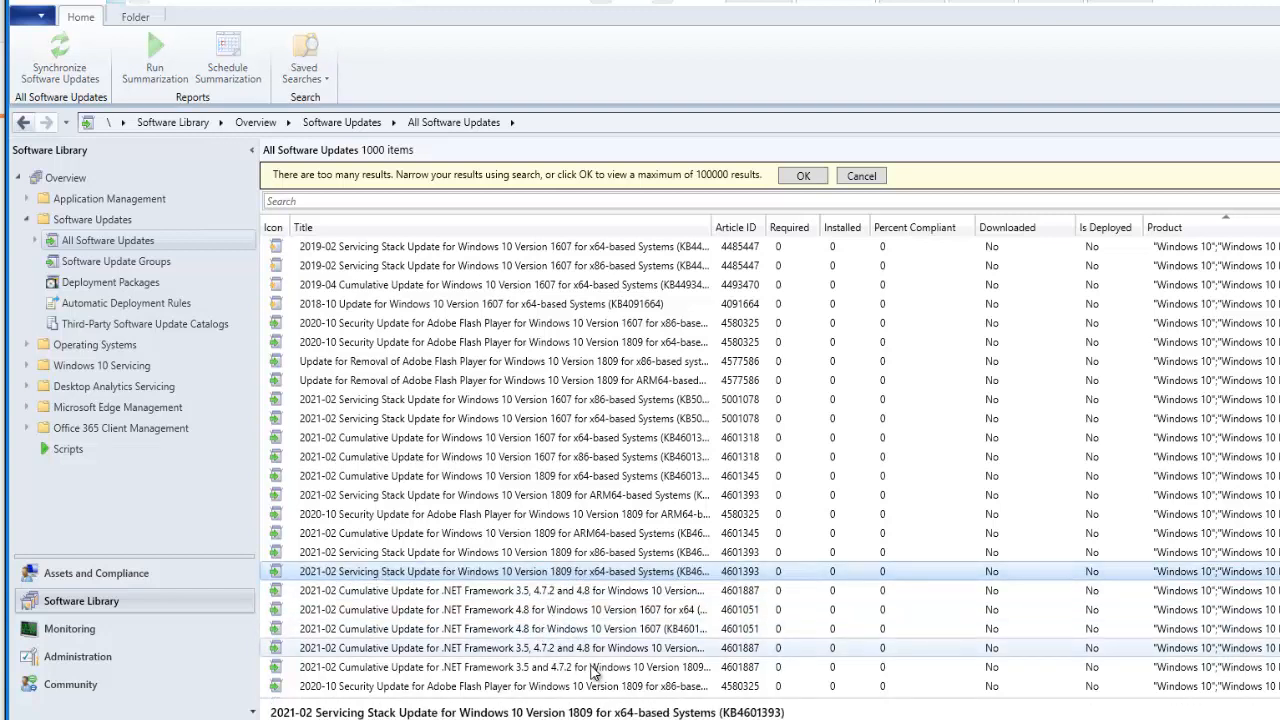
ctrl+click(555, 477)
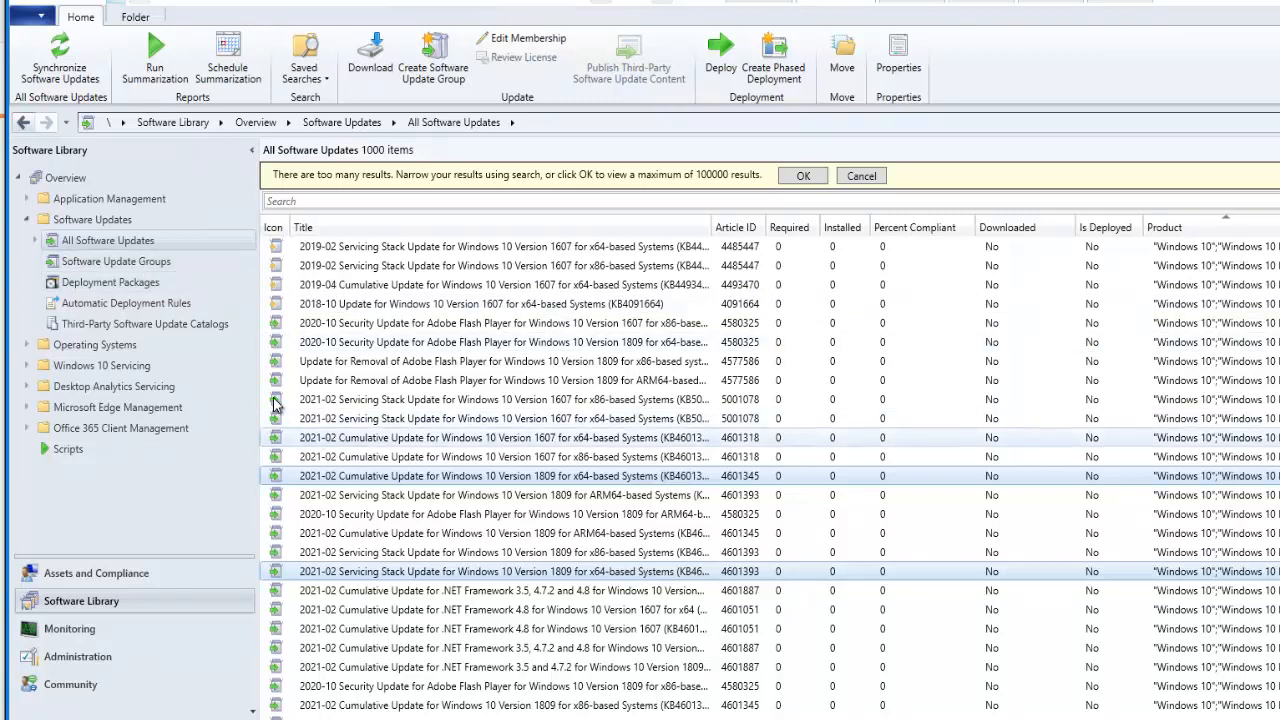
right_click(387, 479)
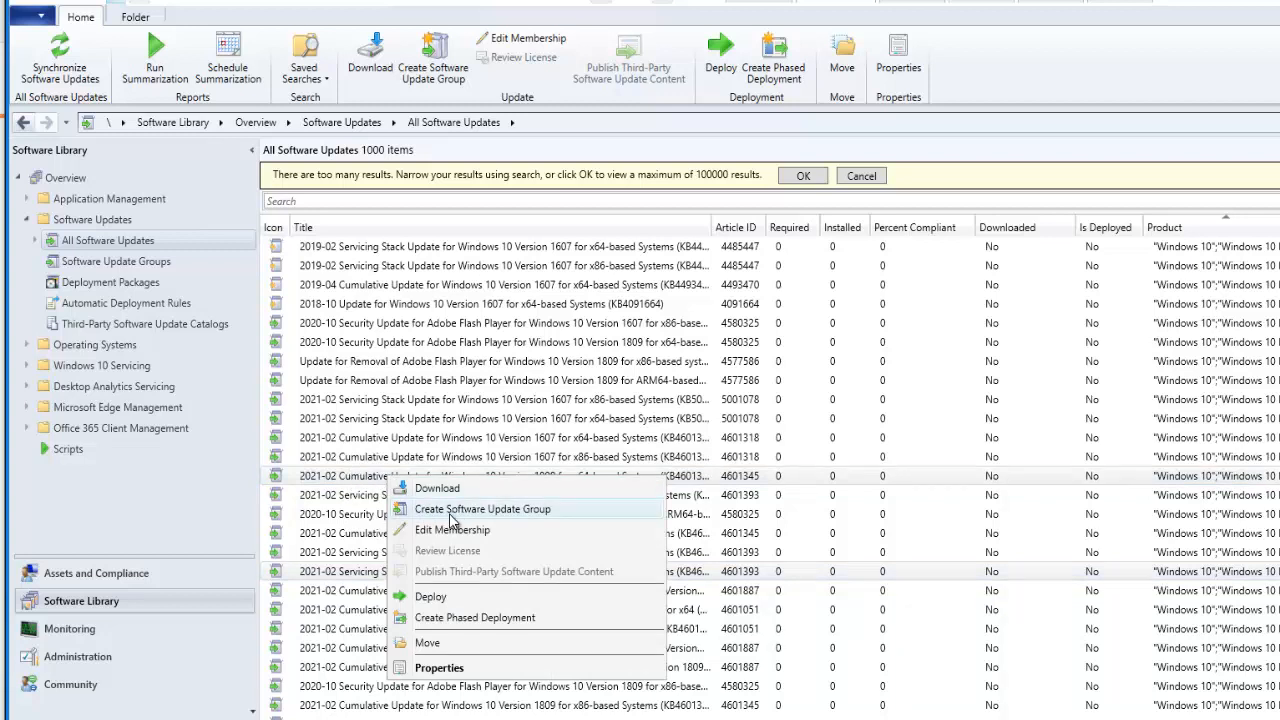
click(510, 512)
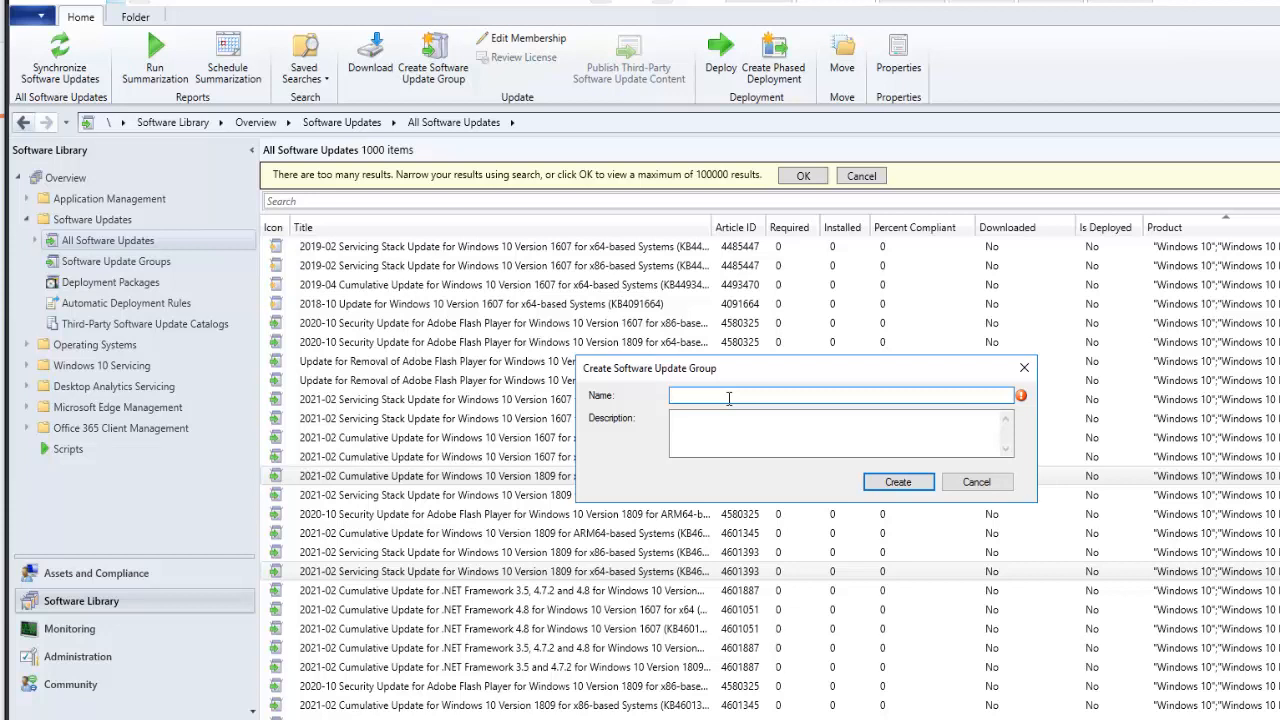
text(Updates)
key(BackSpace)
key(BackSpace)
key(BackSpace)
key(BackSpace)
key(BackSpace)
key(BackSpace)
key(BackSpace)
text(Windows Updates)
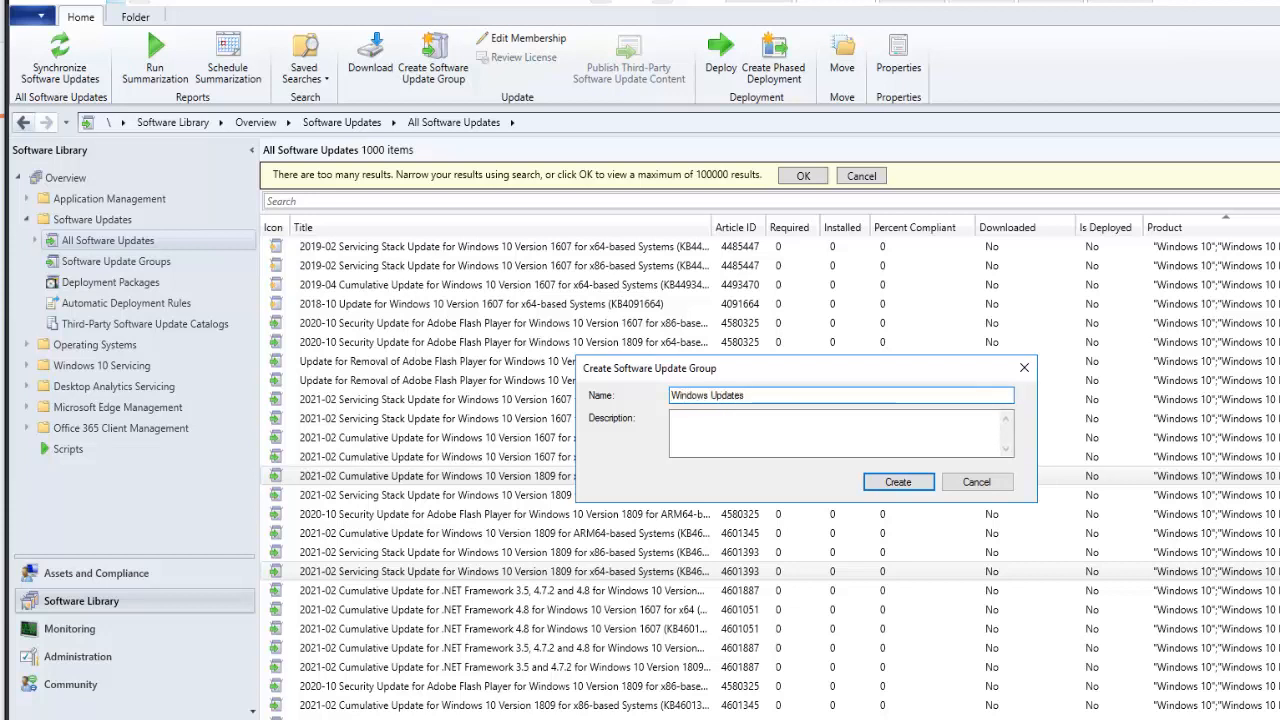
text( 1809)
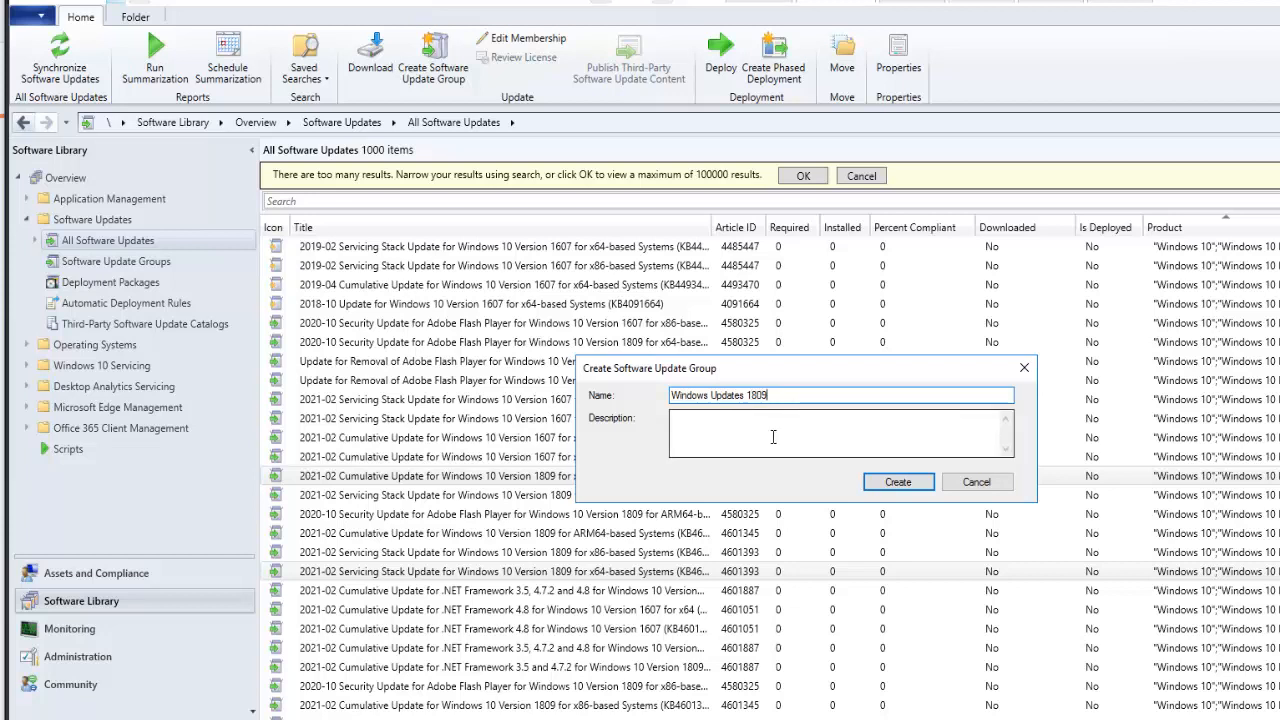
click(899, 483)
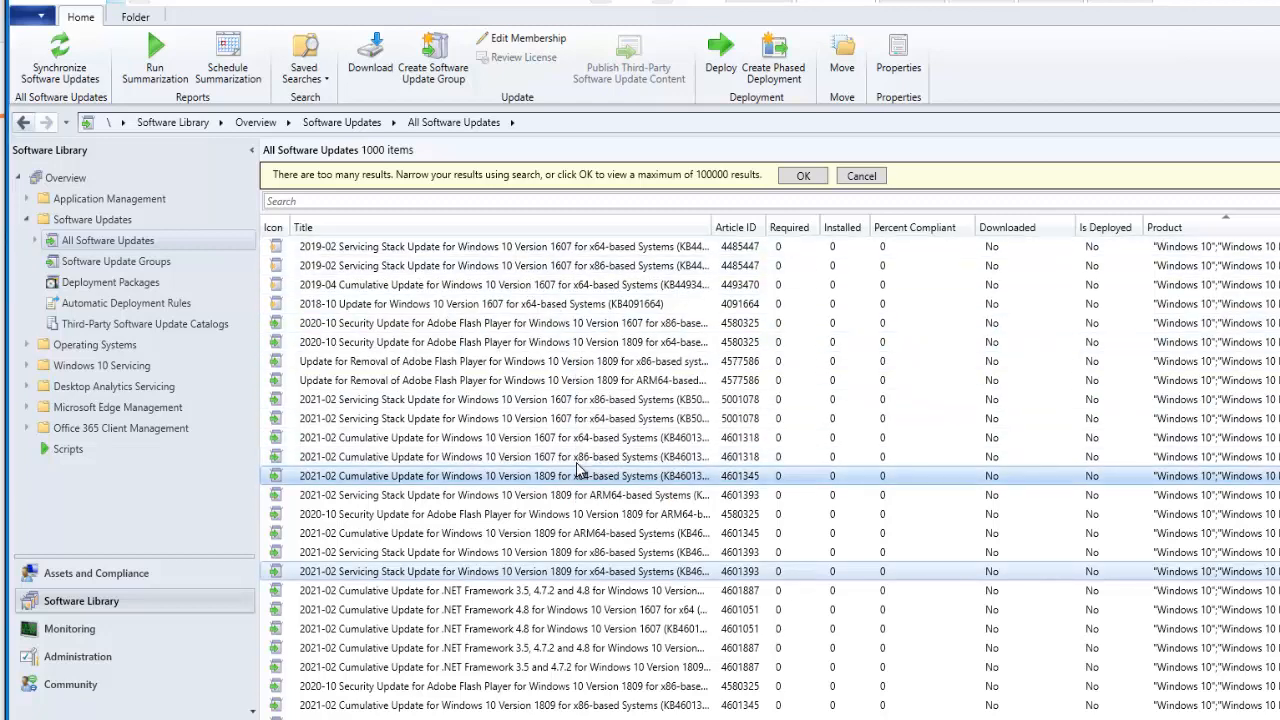
Review the members of the Windows Updates 1809 group and return to the Software Update Groups list
click(130, 264)
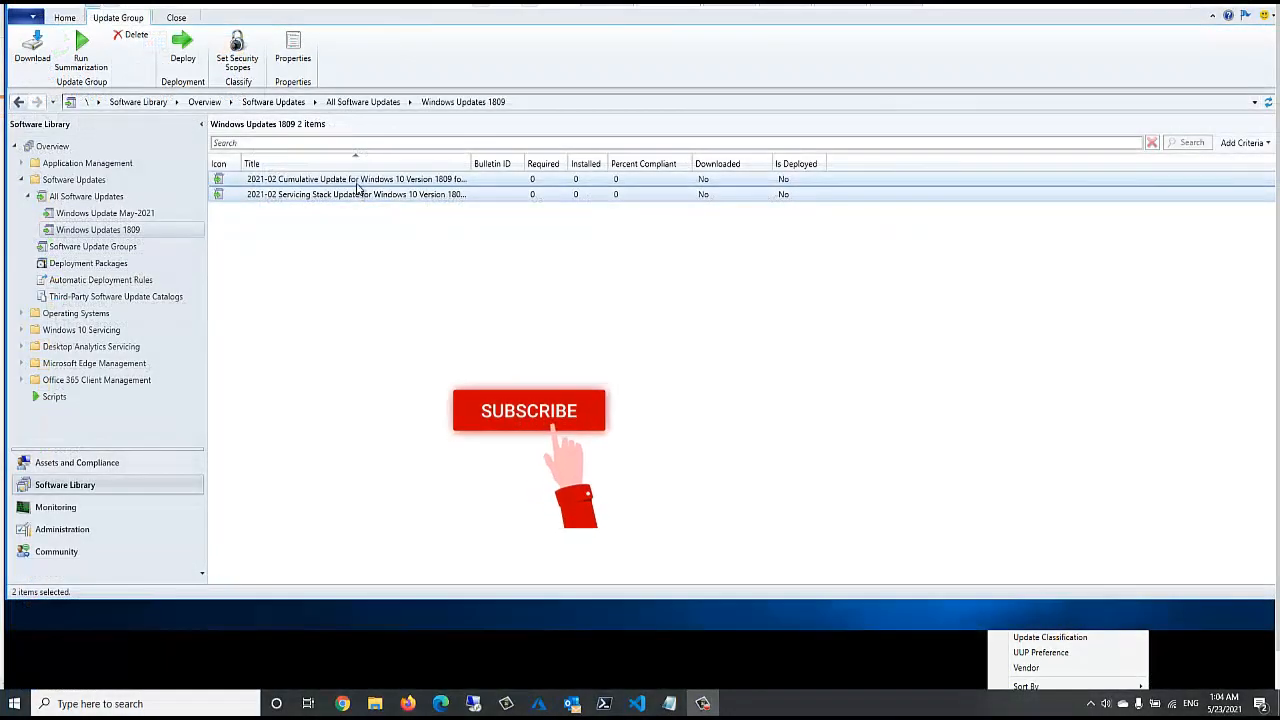
click(409, 232)
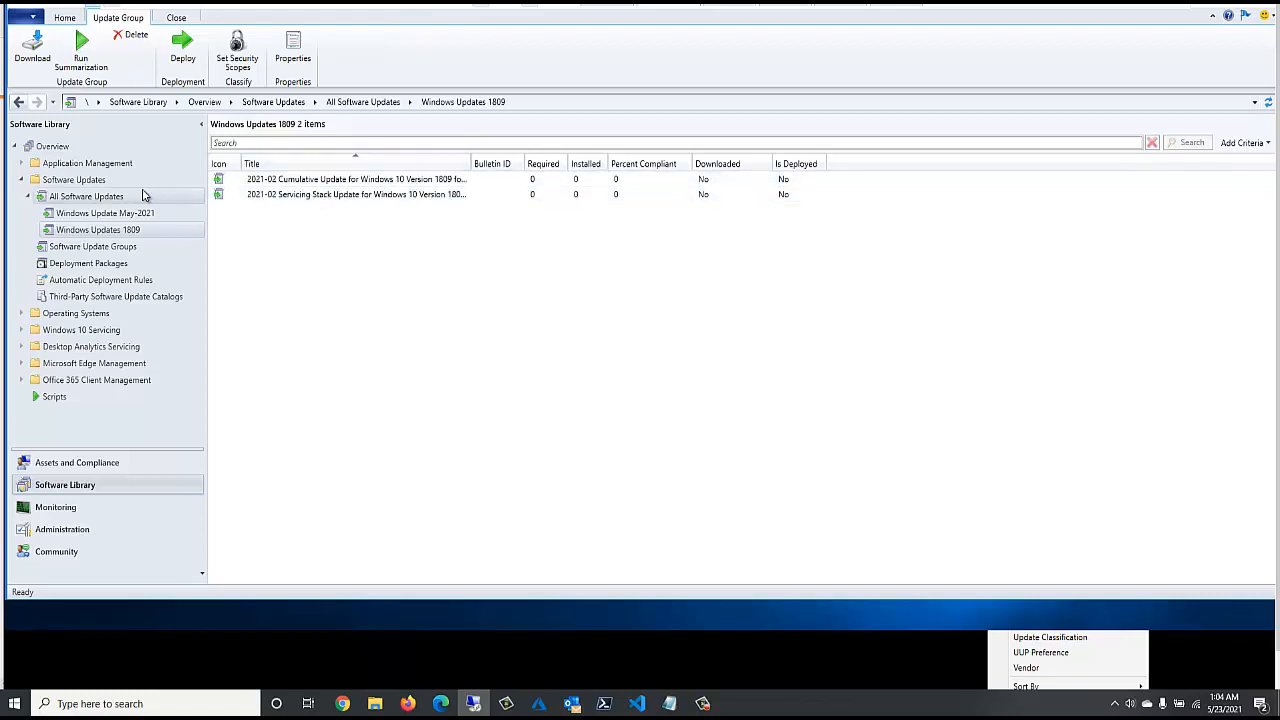
click(176, 247)
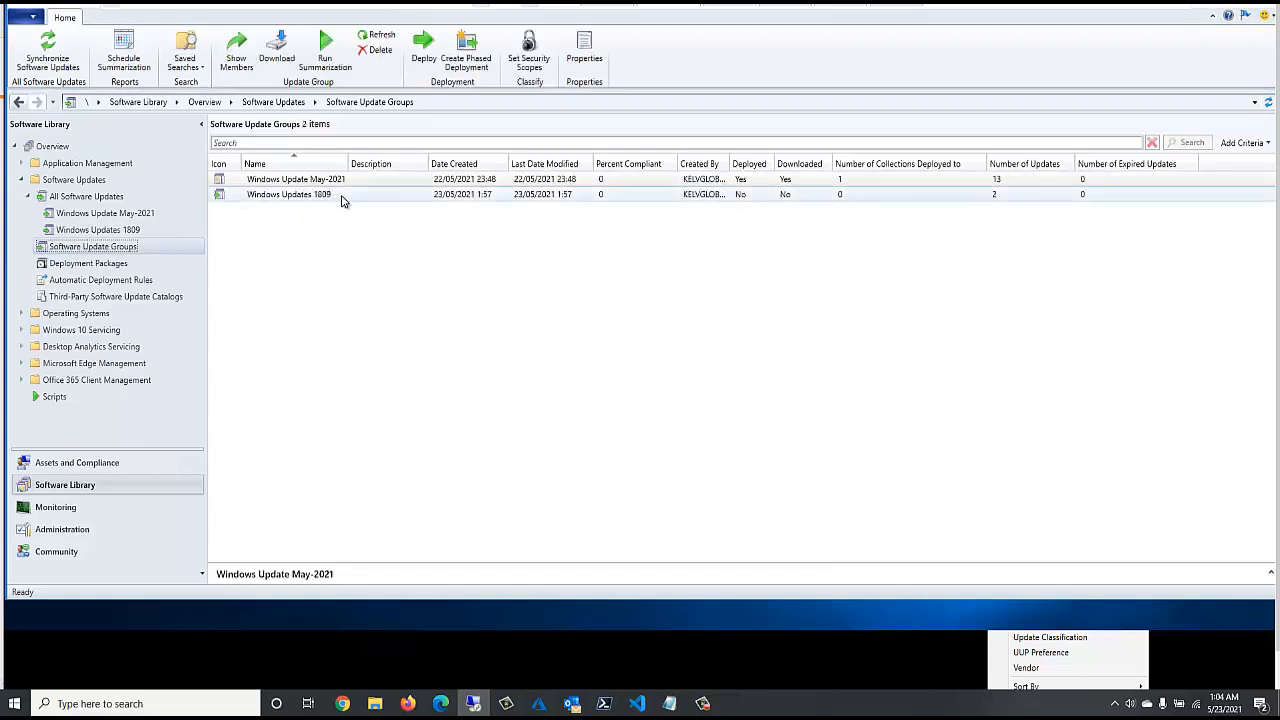
Start downloading the Windows Updates 1809 group into a new deployment package named Windows update 1809 May
click(318, 198)
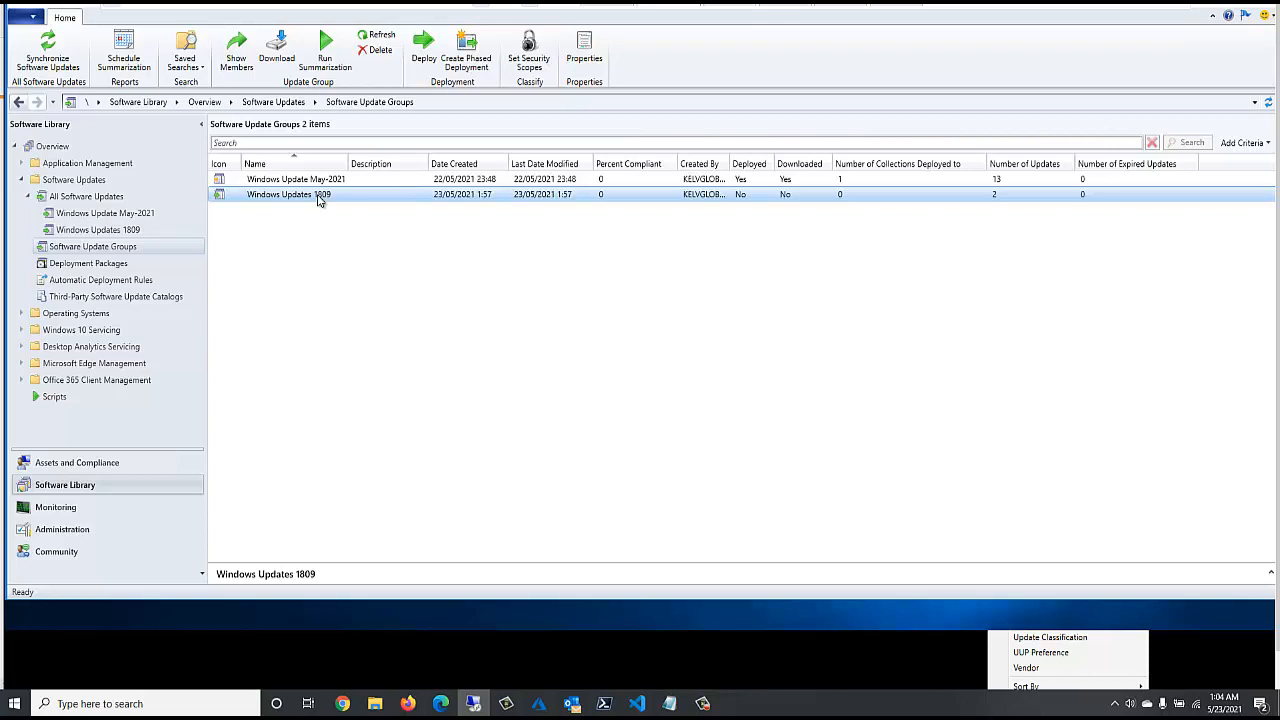
right_click(319, 199)
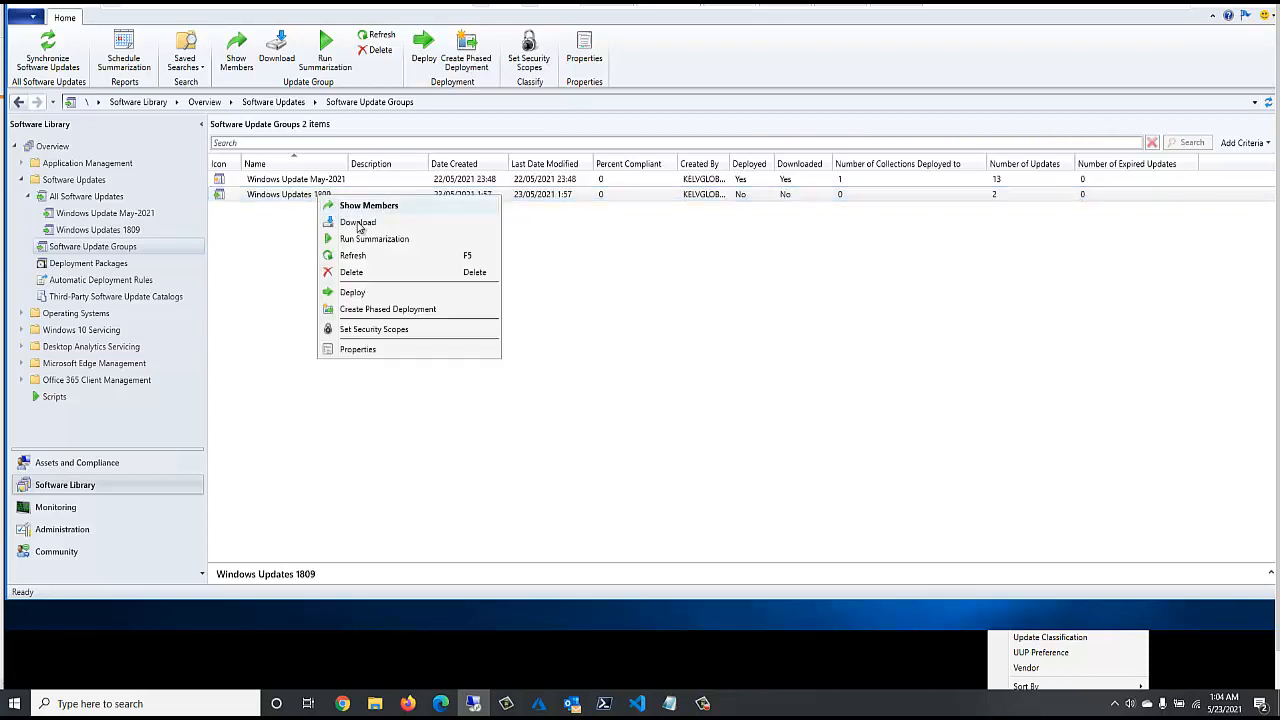
click(358, 223)
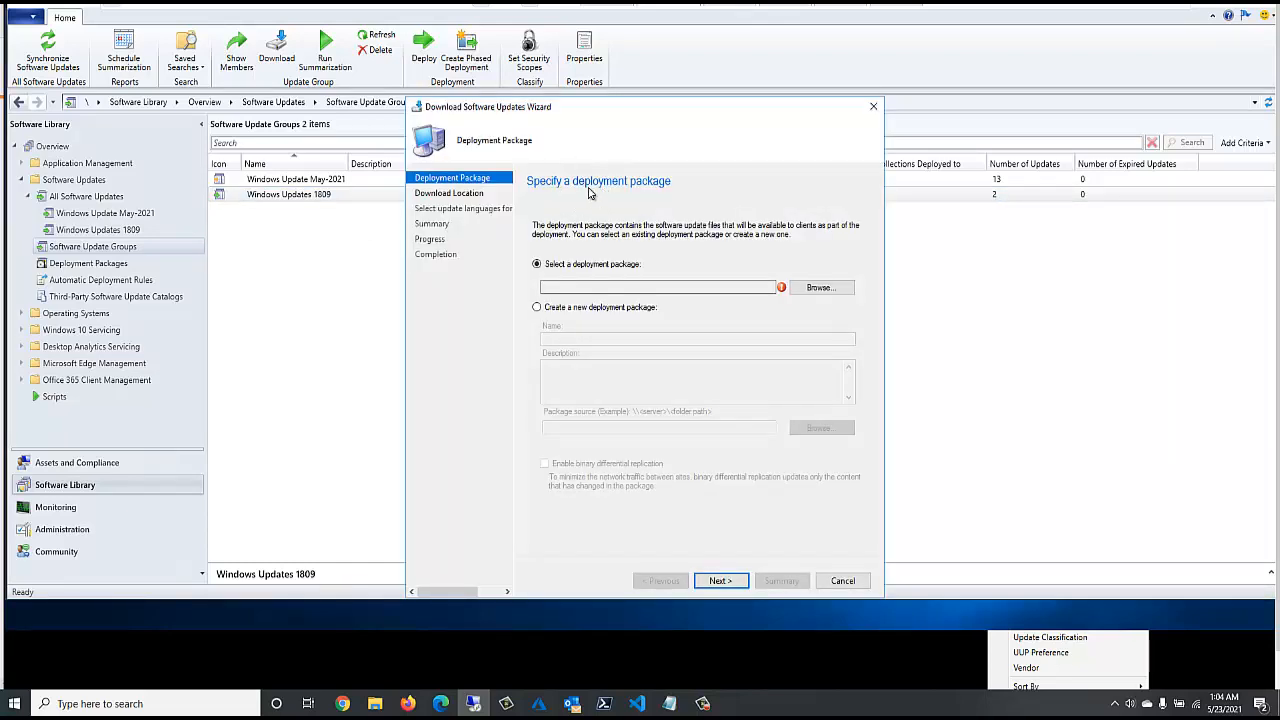
click(576, 309)
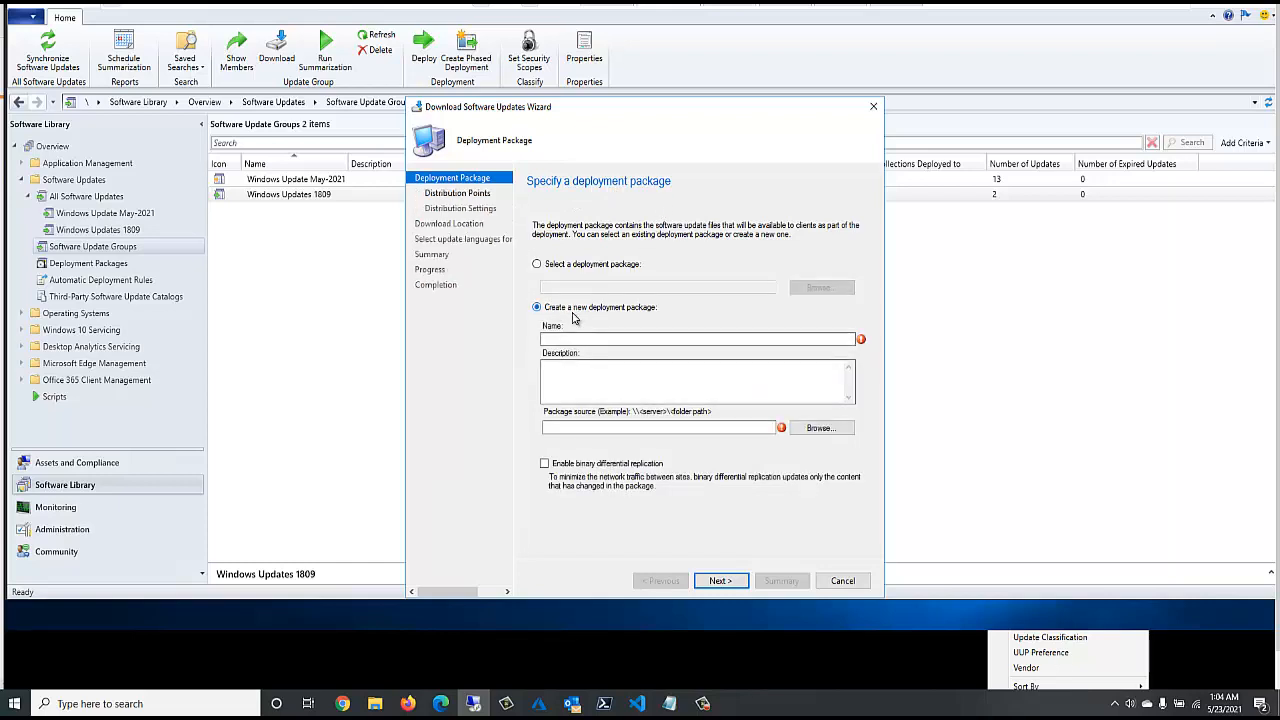
click(630, 339)
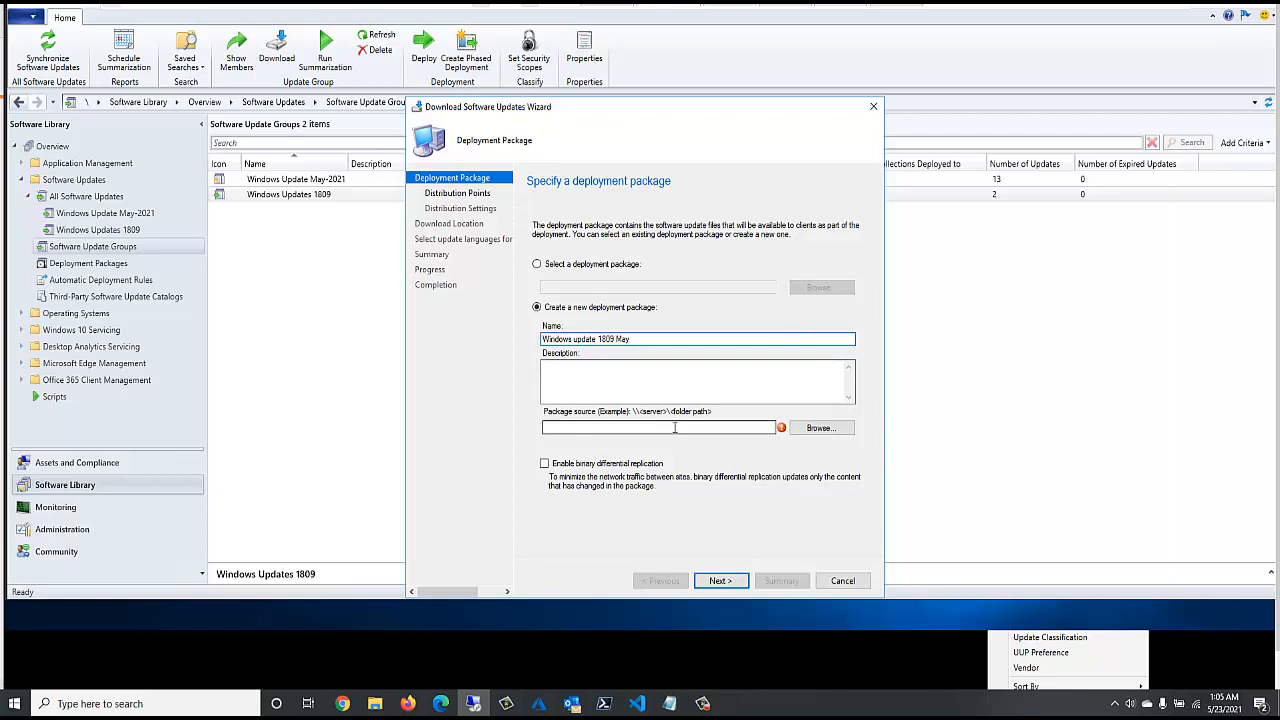
Set the package source to a new folder named Windows updates 1809 in the Sources share on \\sccm01
click(811, 427)
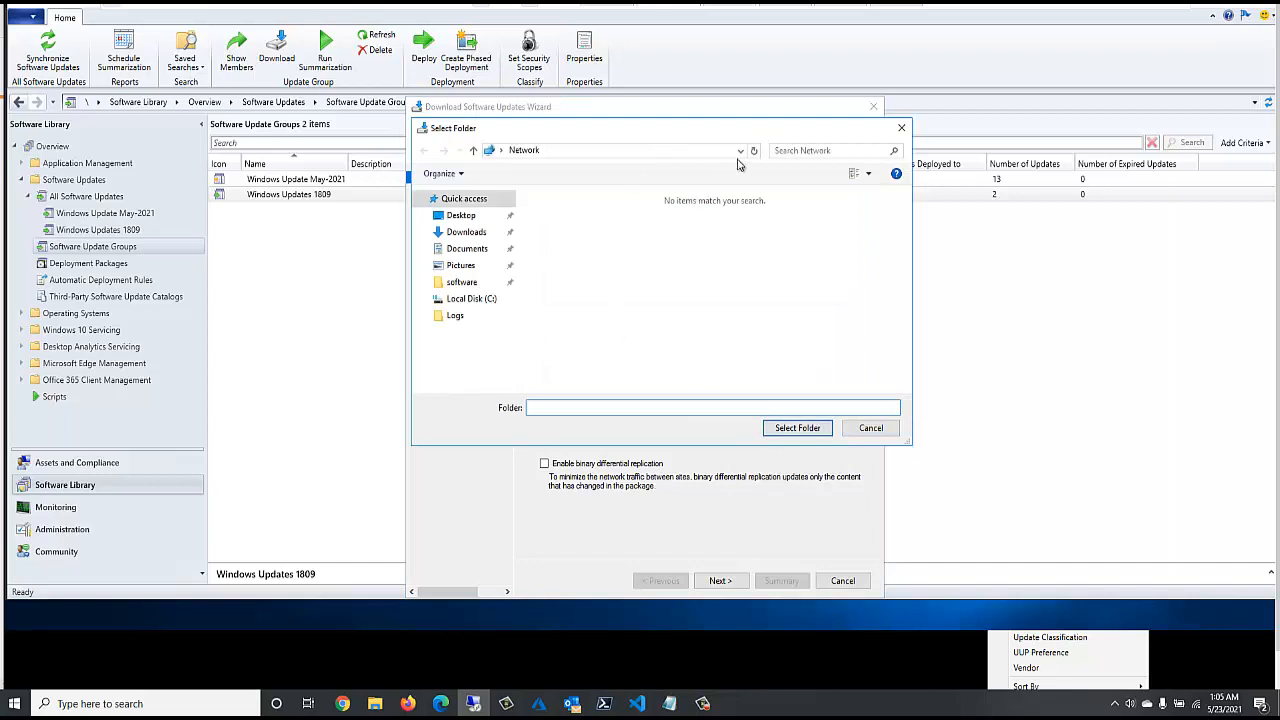
click(708, 150)
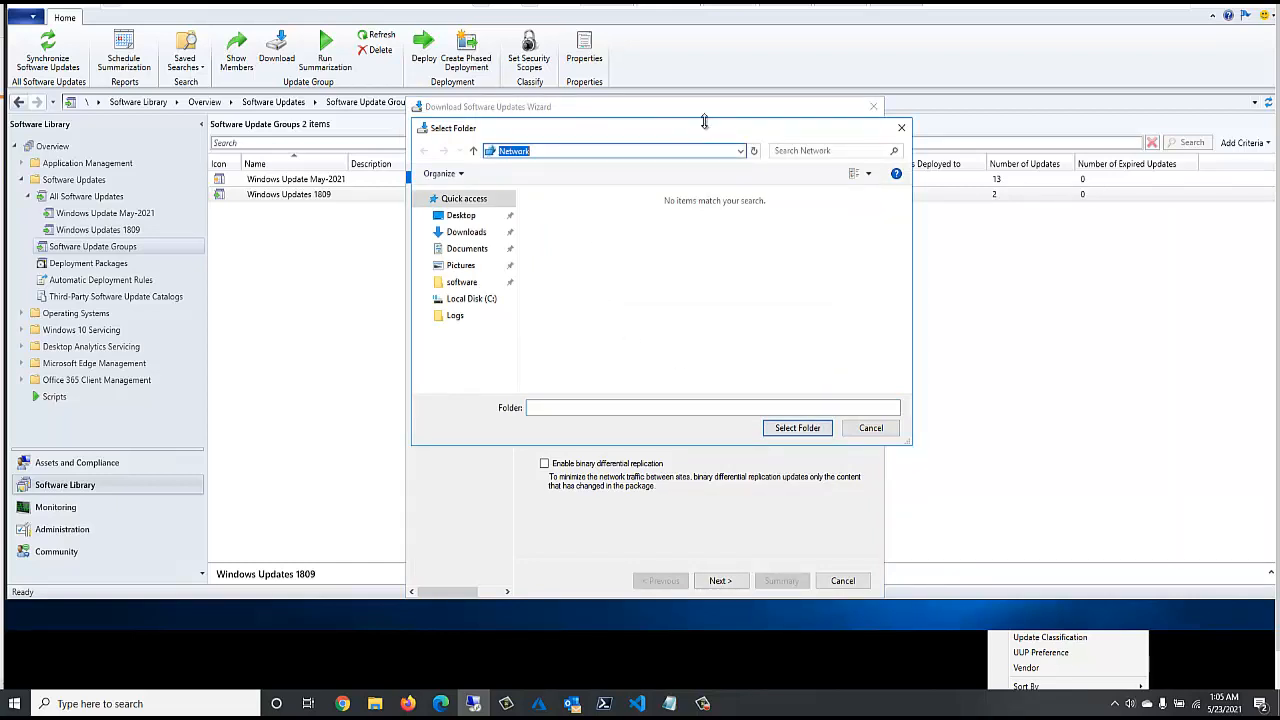
text(\\sccm01)
key(Return)
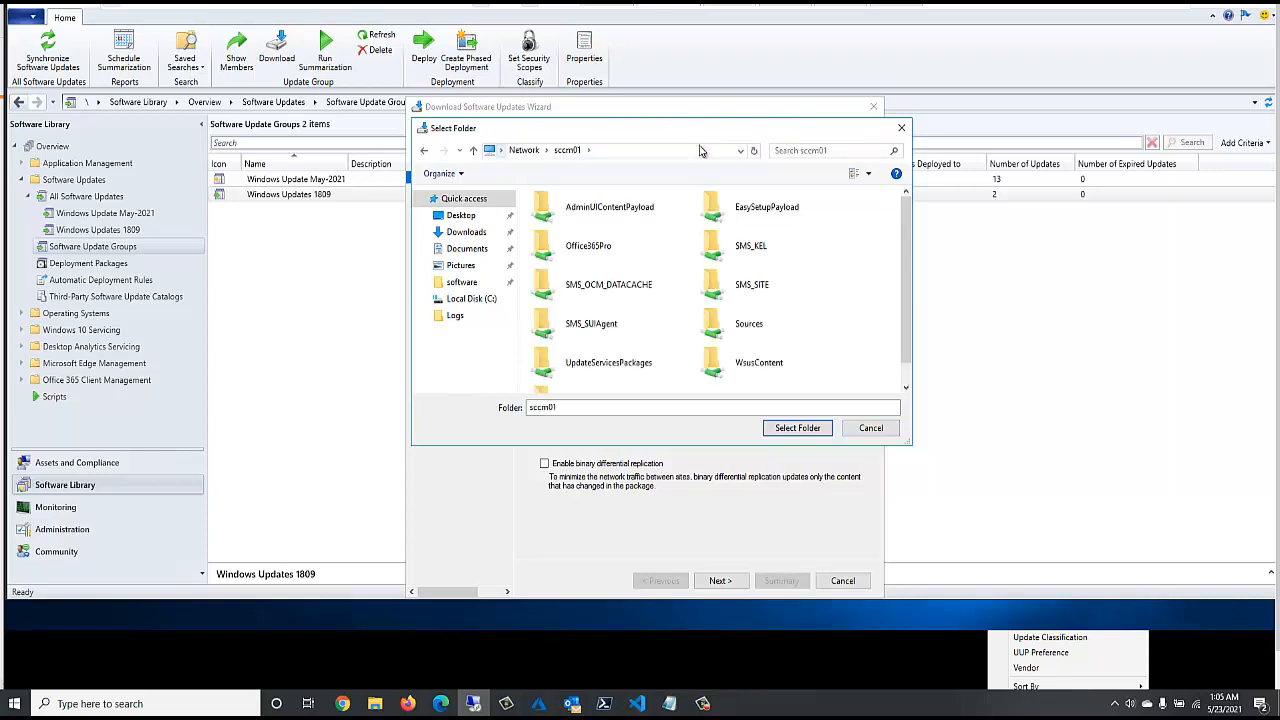
click(752, 331)
double_click(752, 331)
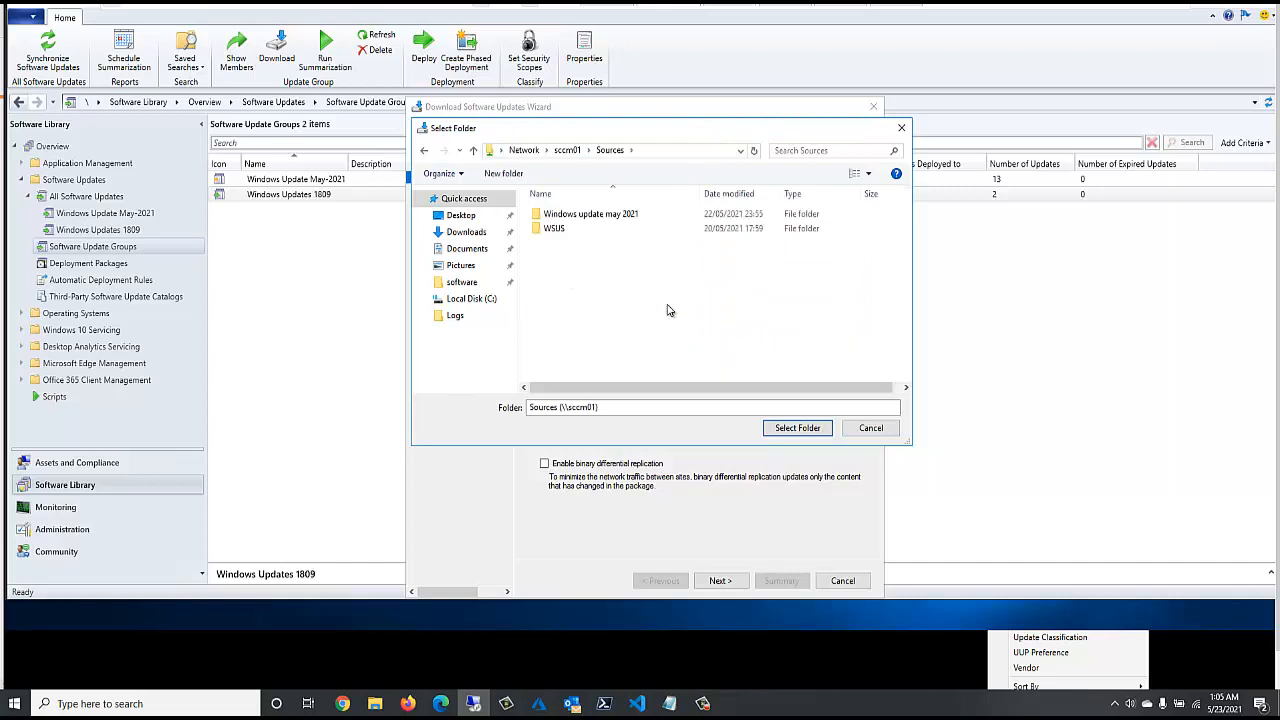
click(503, 173)
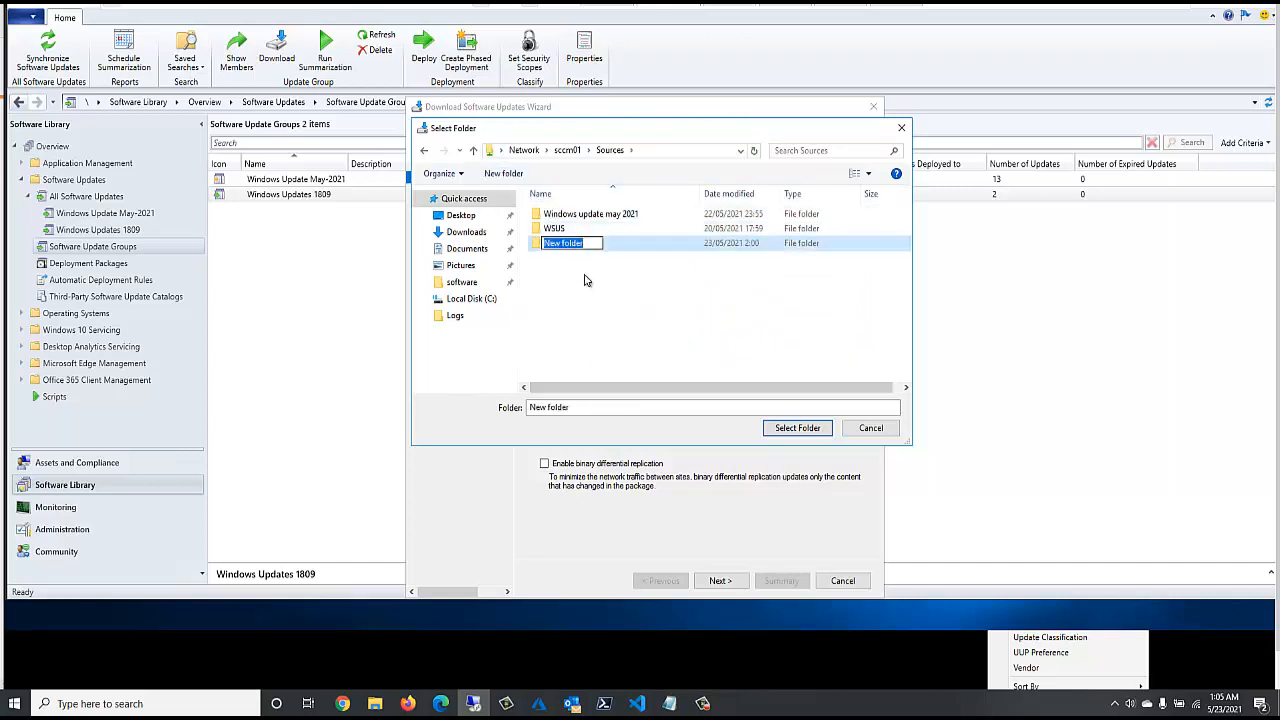
text(Windows update)
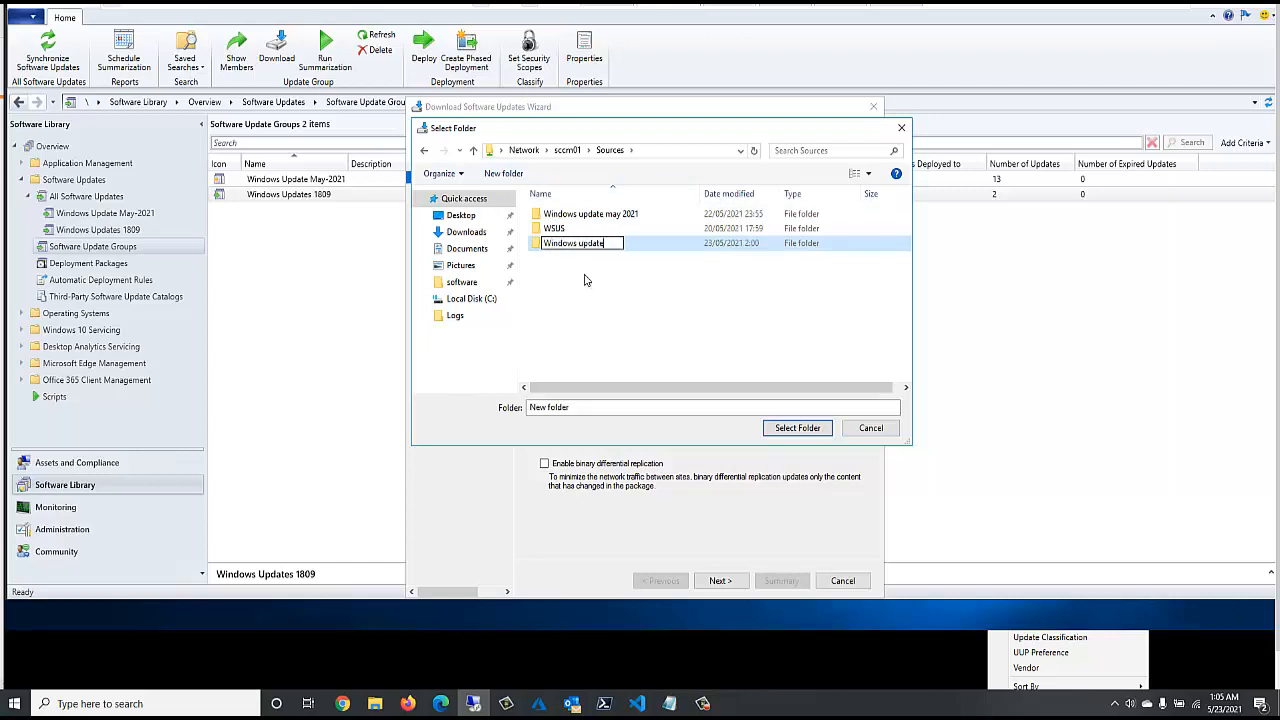
text(s 1809)
click(634, 251)
click(790, 425)
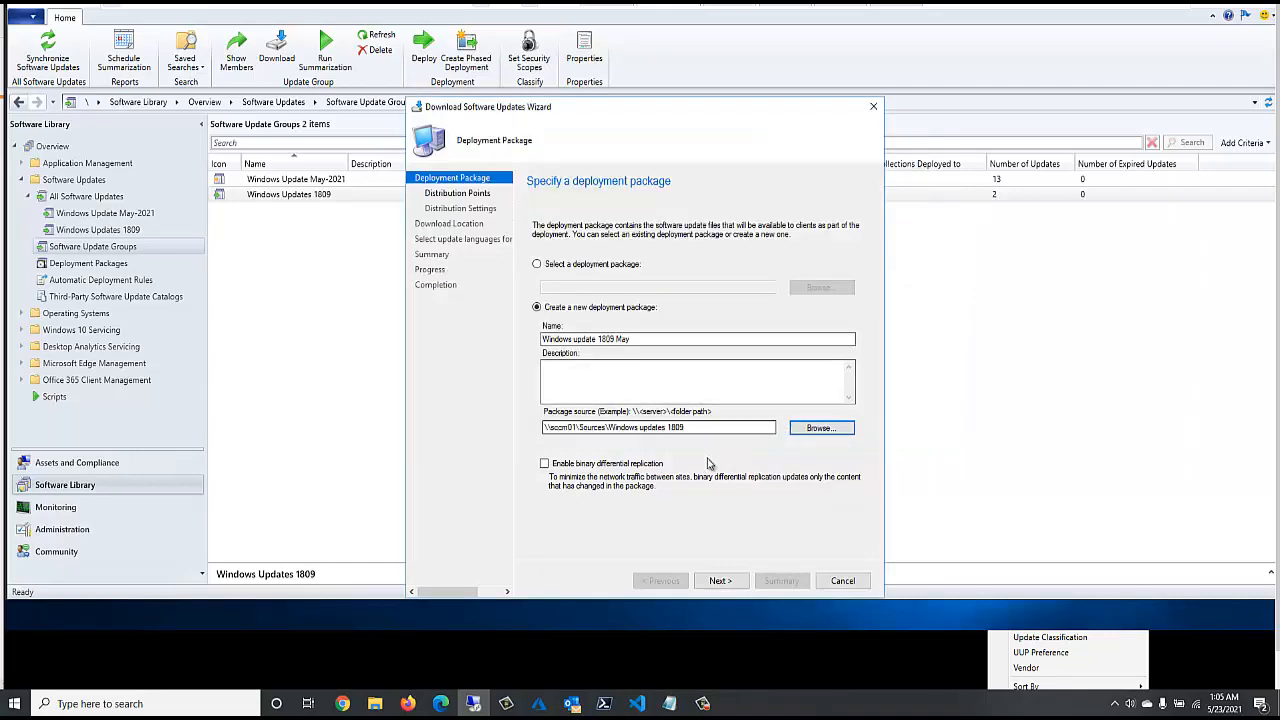
click(716, 582)
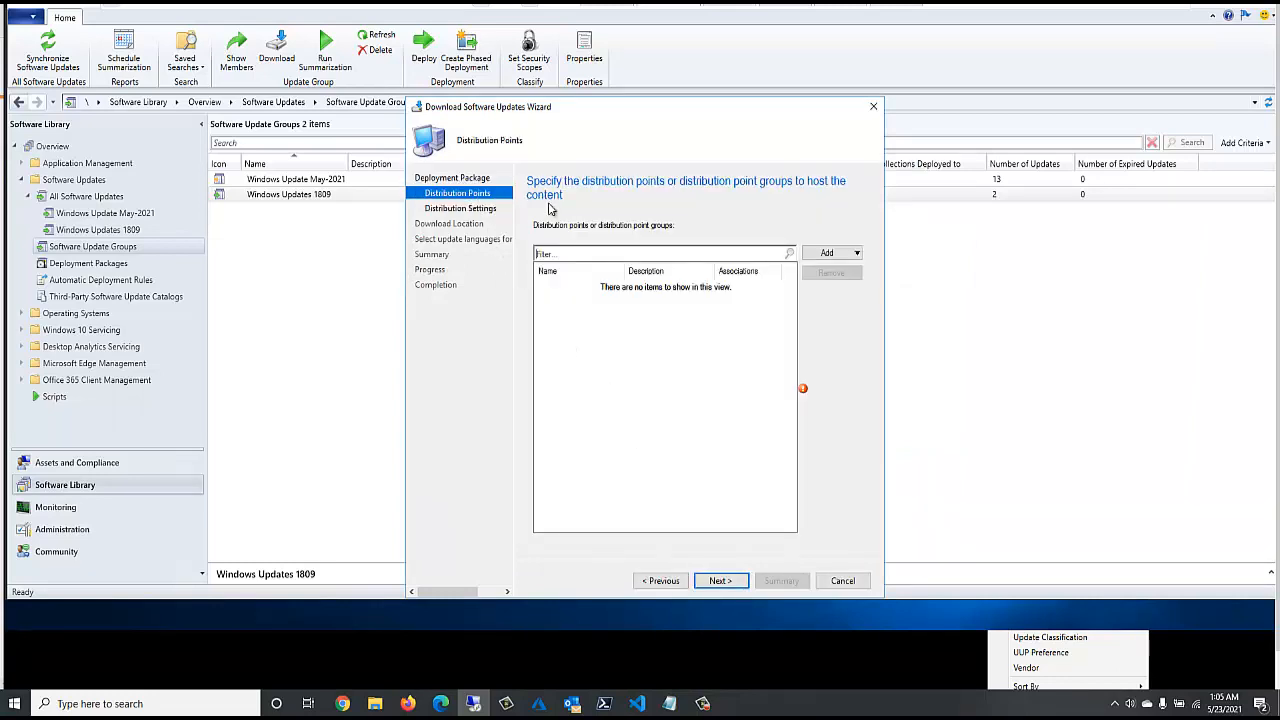
Add SCCM01.KELVGLOBAL.COM as the distribution point, keeping the default distribution settings and the Internet as download source
click(829, 253)
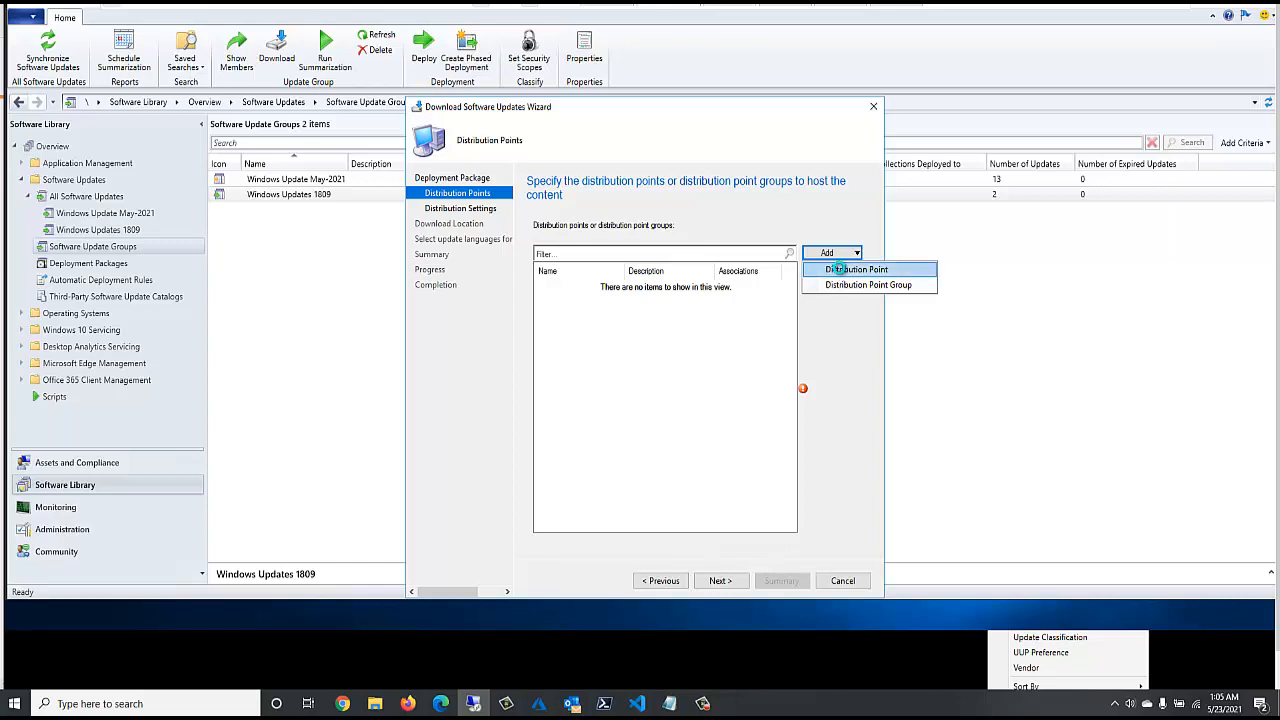
click(838, 270)
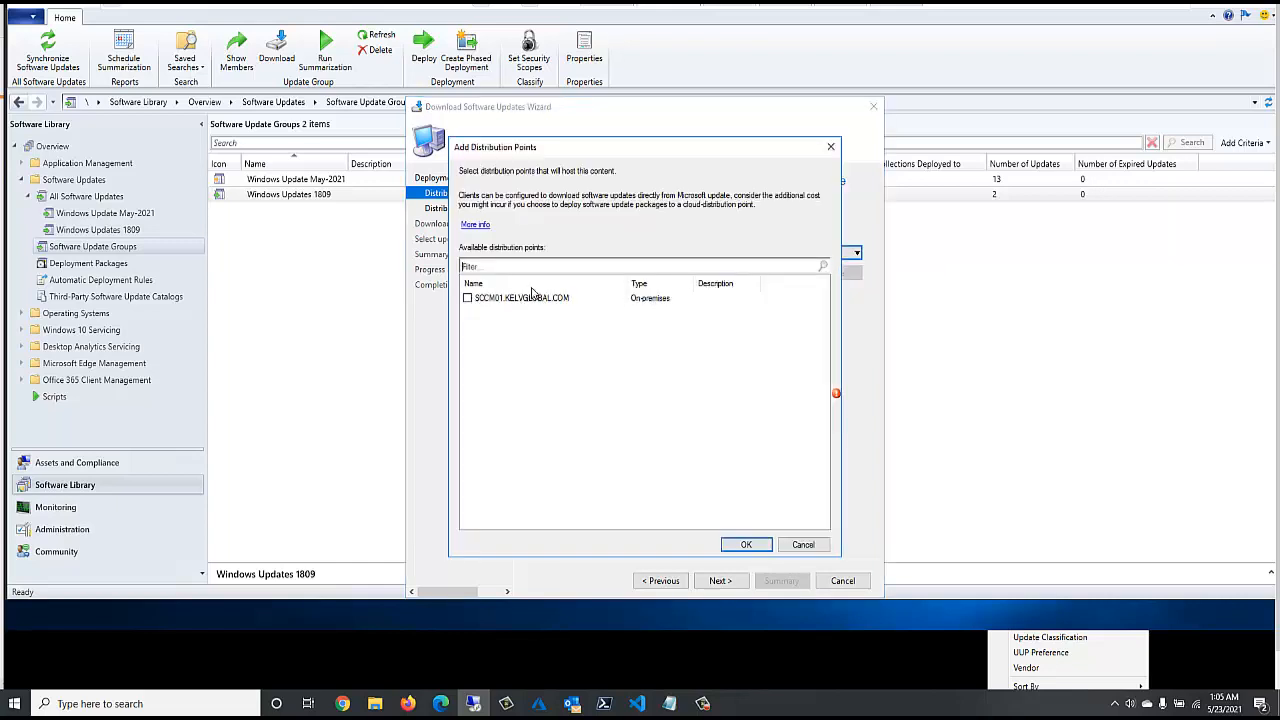
click(468, 298)
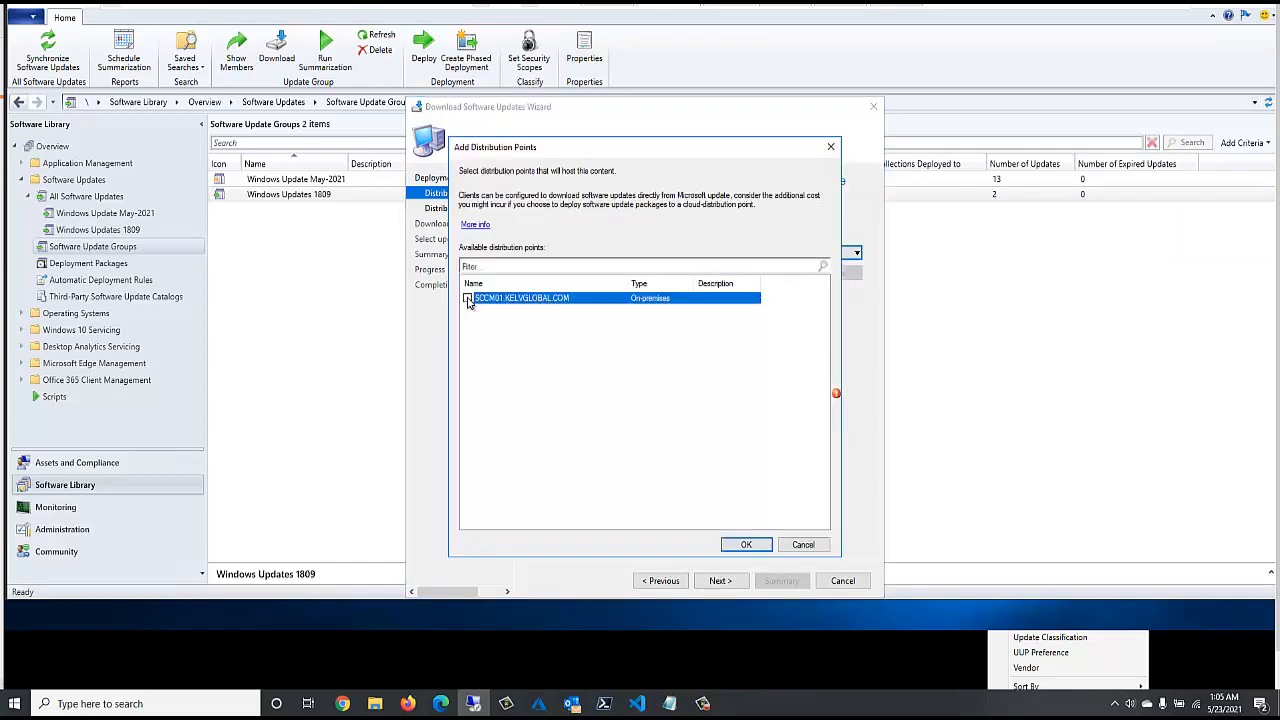
click(740, 546)
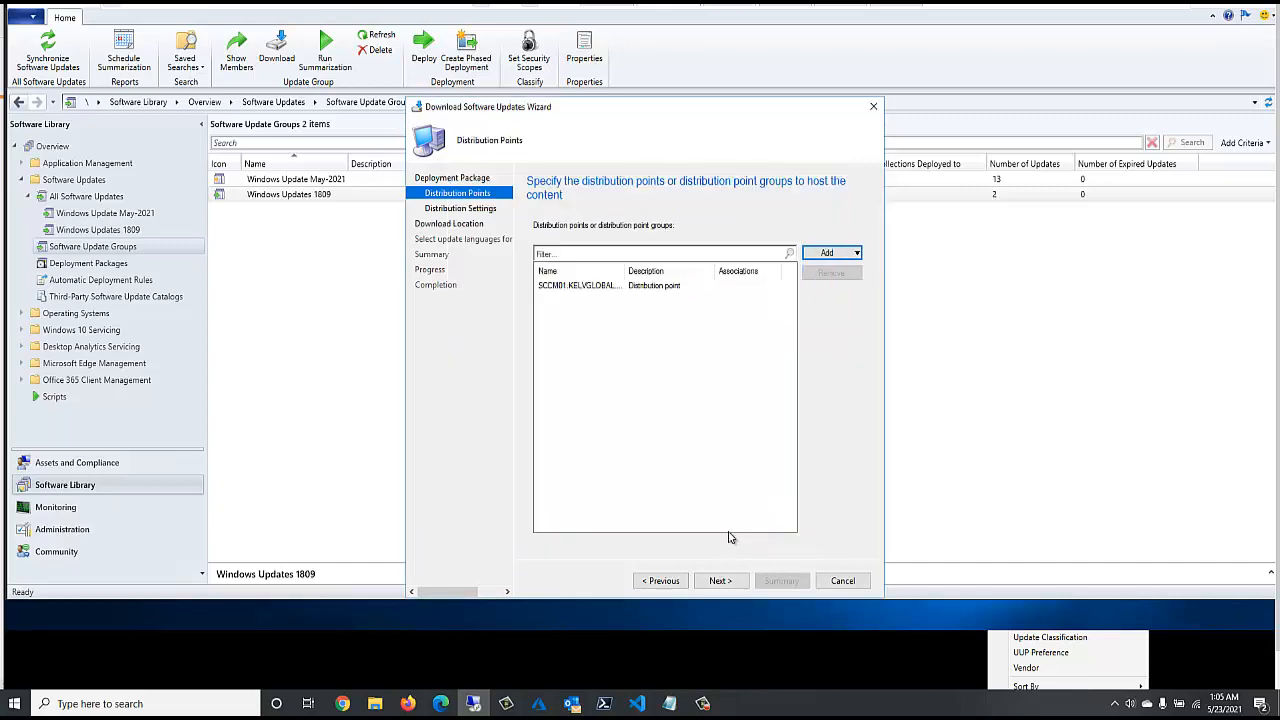
click(720, 581)
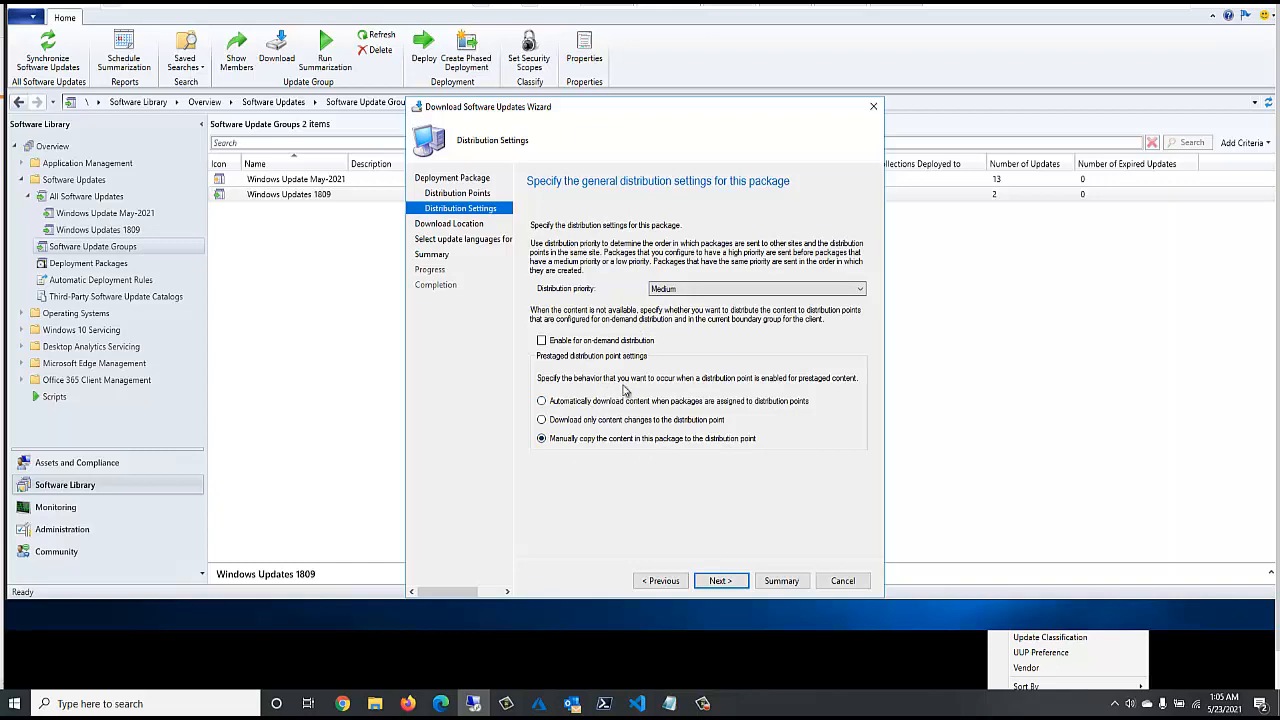
click(720, 580)
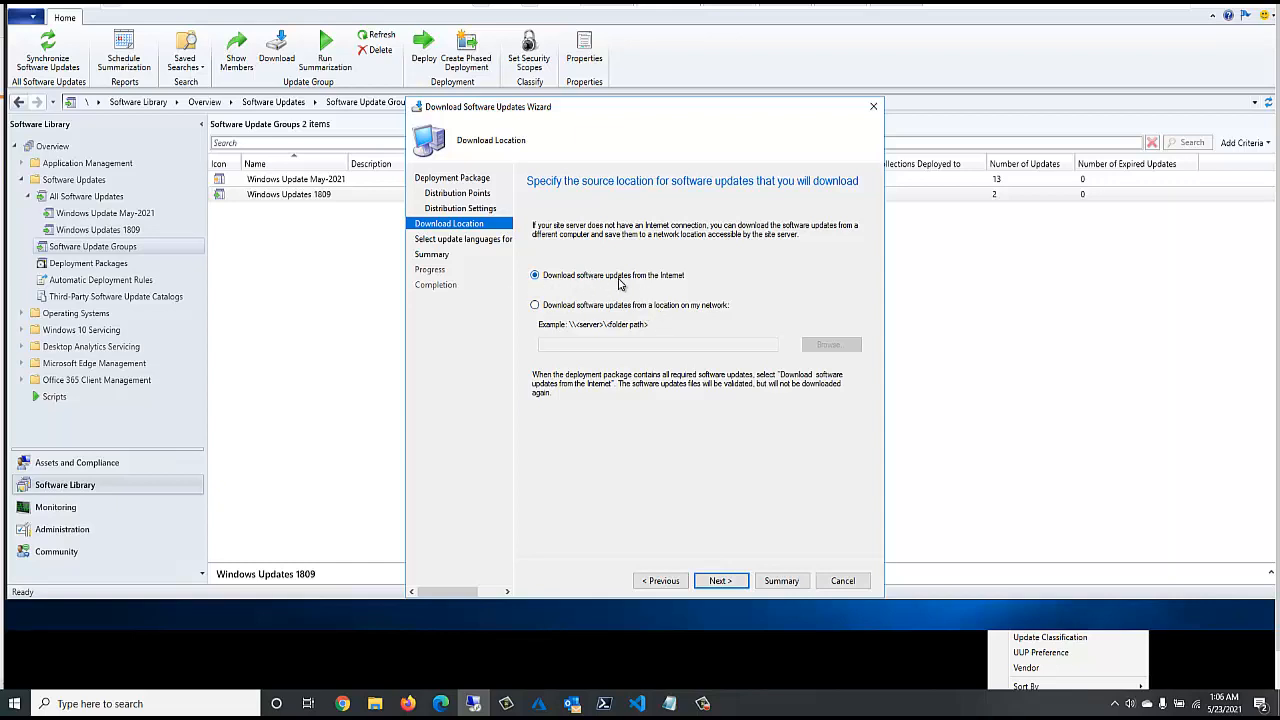
click(722, 580)
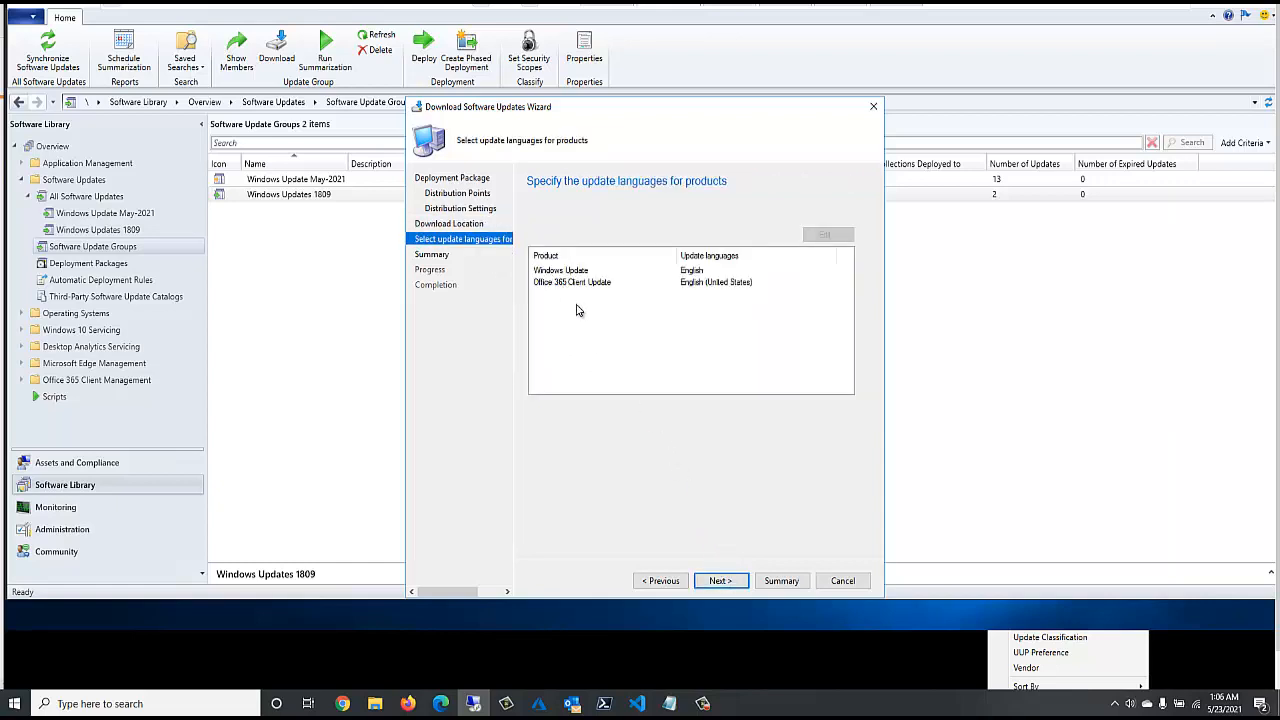
Check the language selection for Windows Update and keep only English for the update files
click(587, 273)
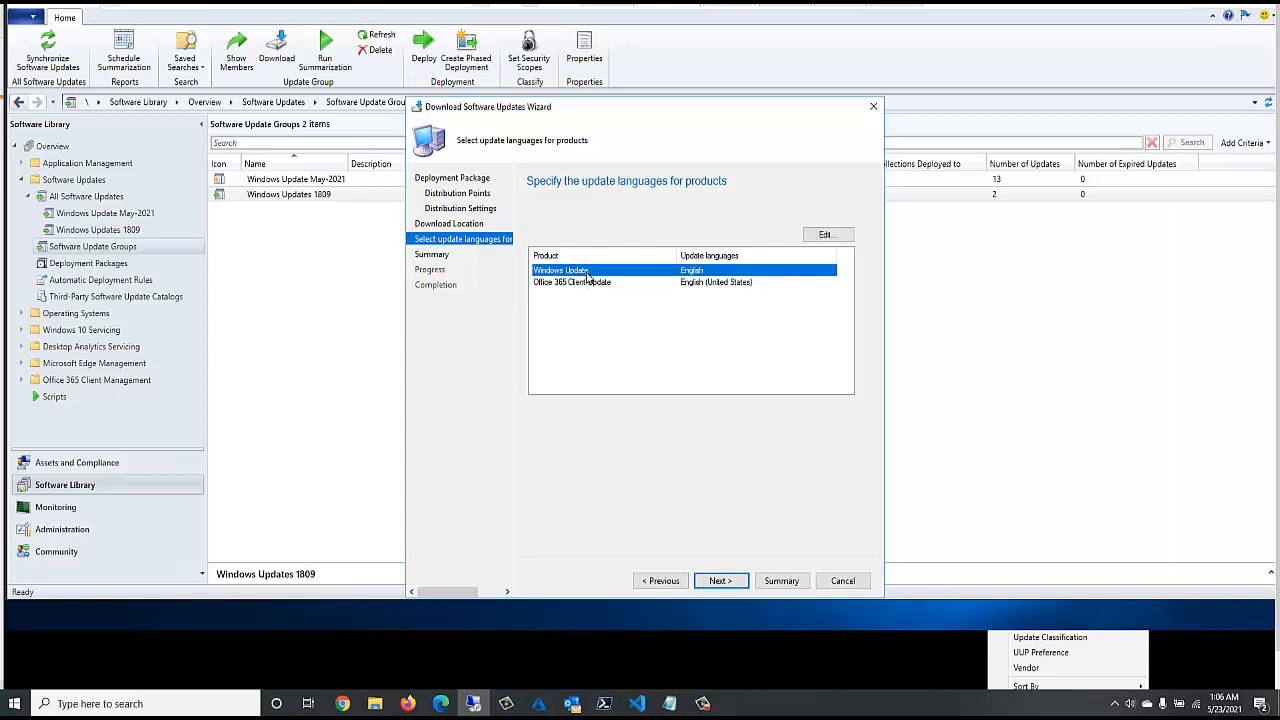
click(829, 236)
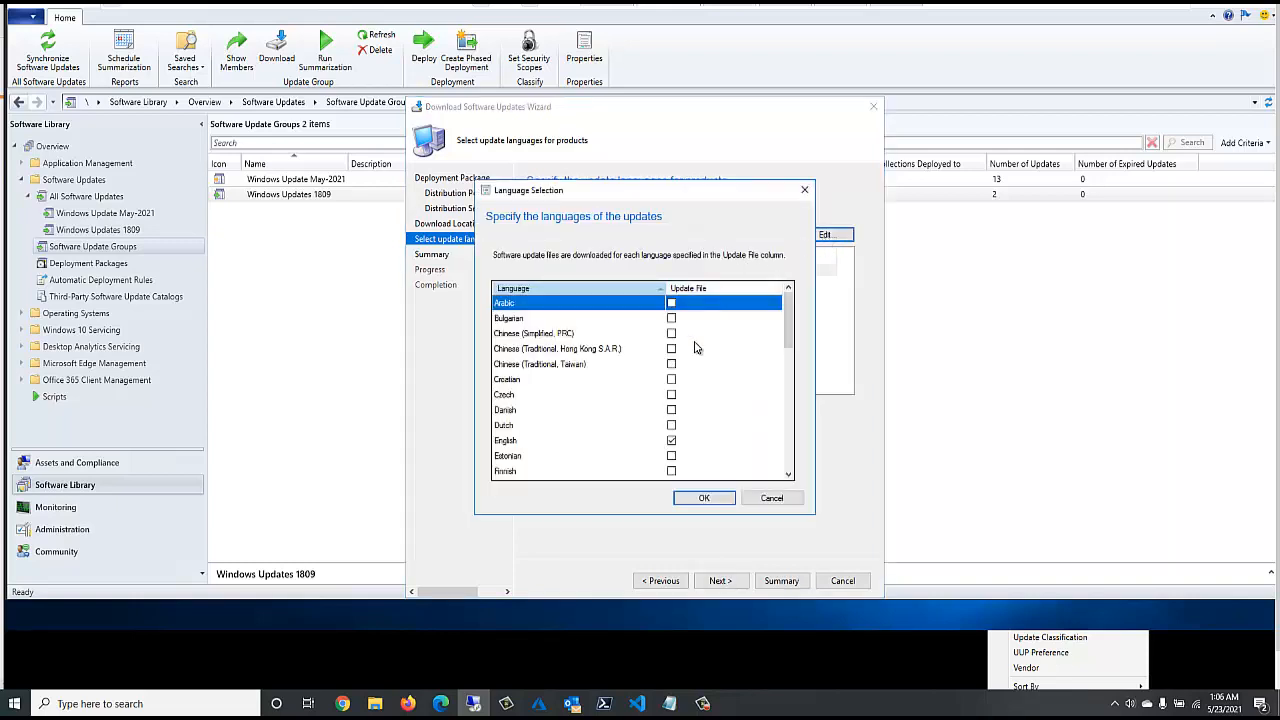
scroll(697, 400, down, 1)
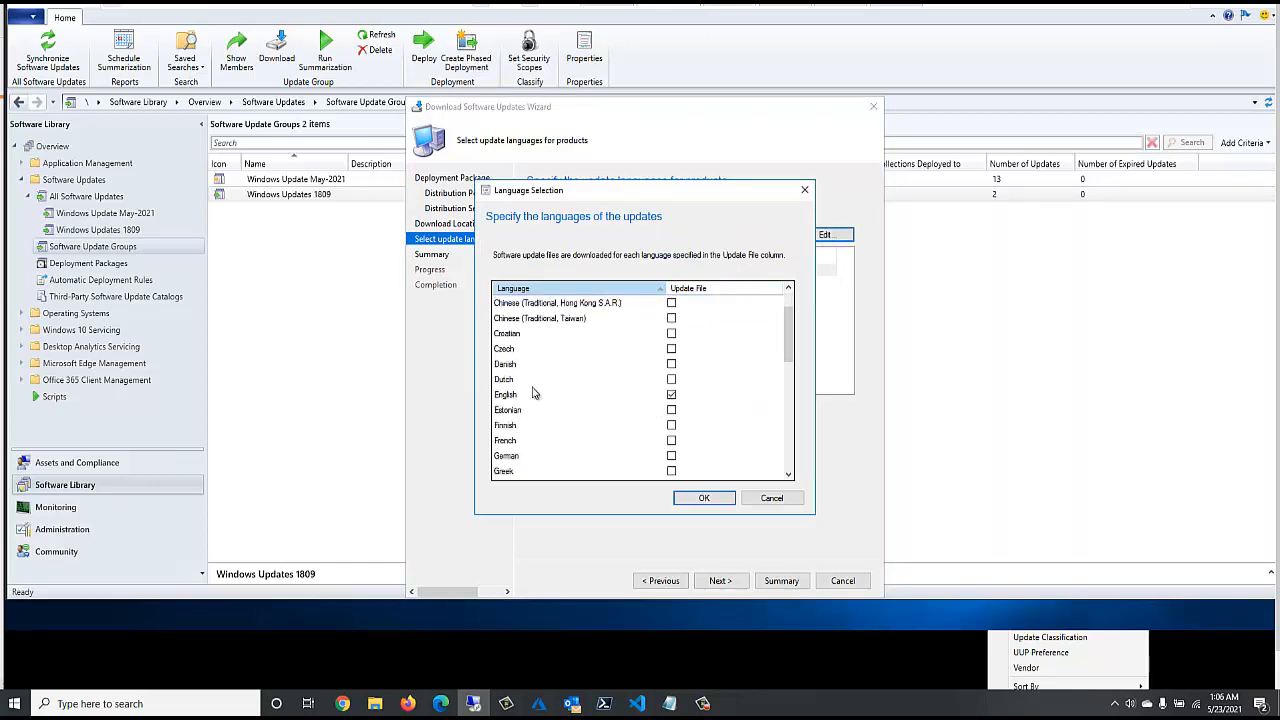
click(671, 393)
click(671, 393)
click(671, 380)
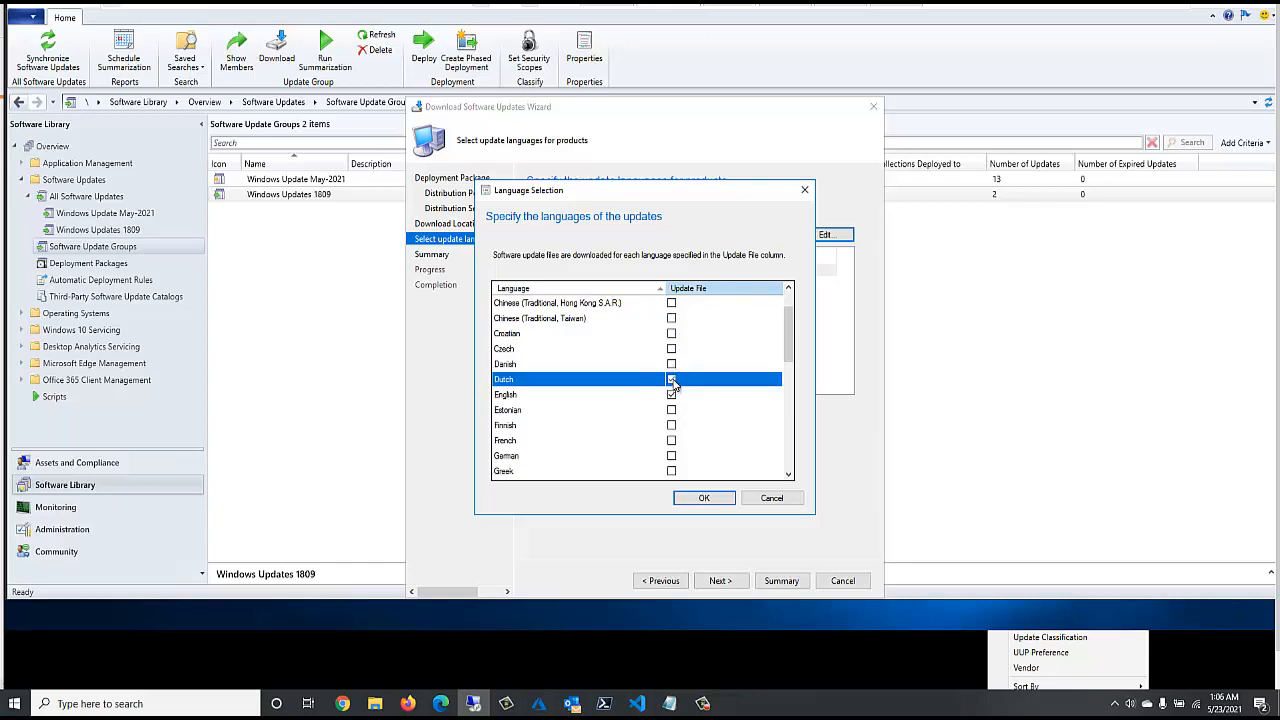
click(671, 380)
scroll(530, 425, down, 1)
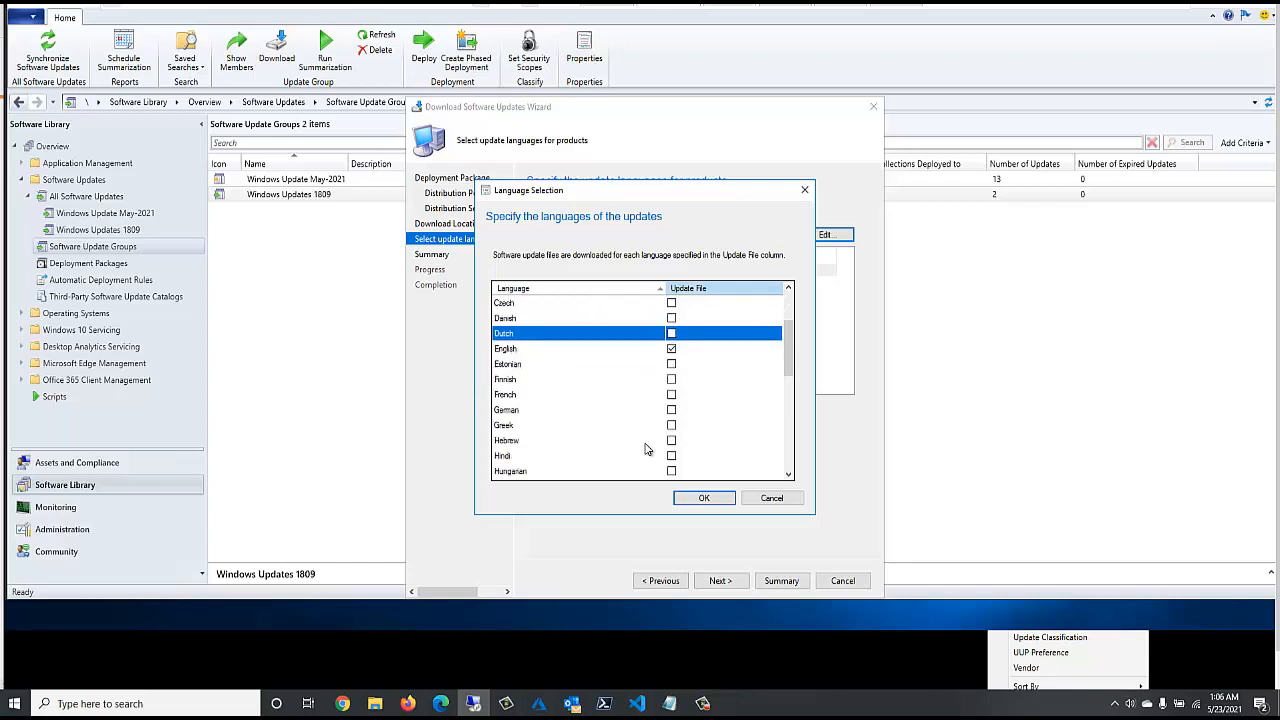
click(700, 500)
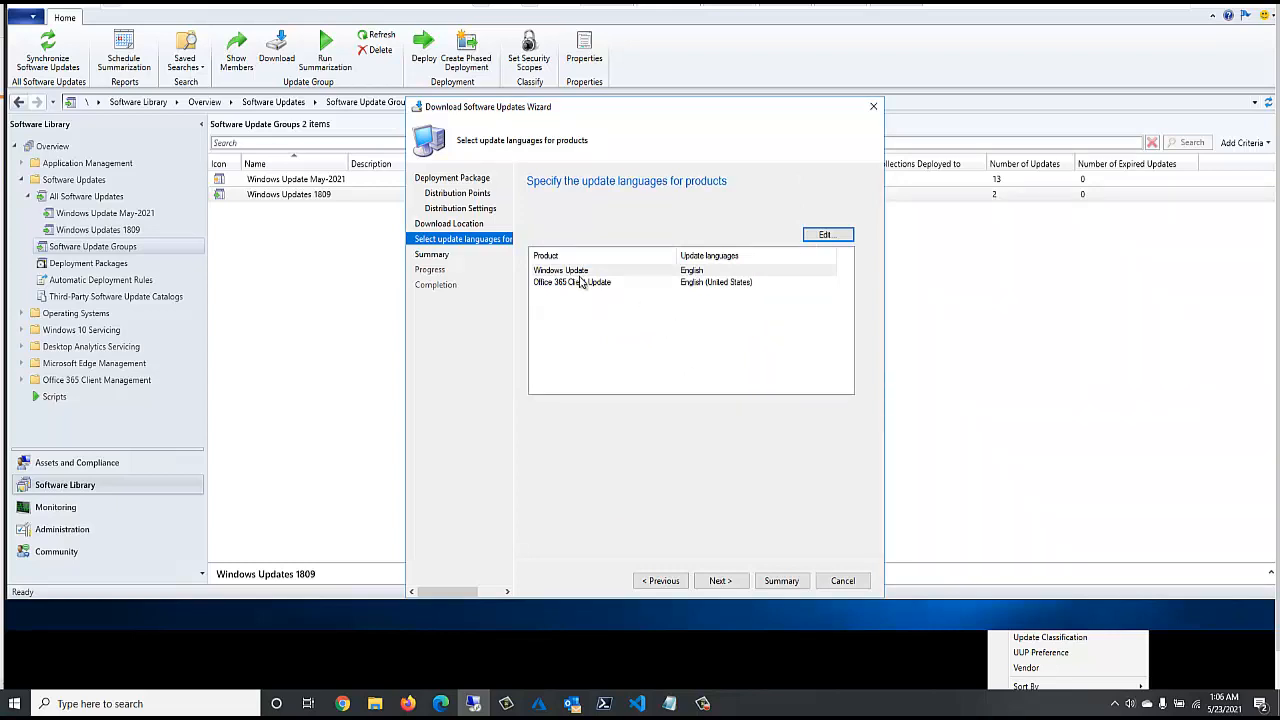
Accept the summarized settings to download the updates, close the finished wizard and refresh the software update groups
click(724, 581)
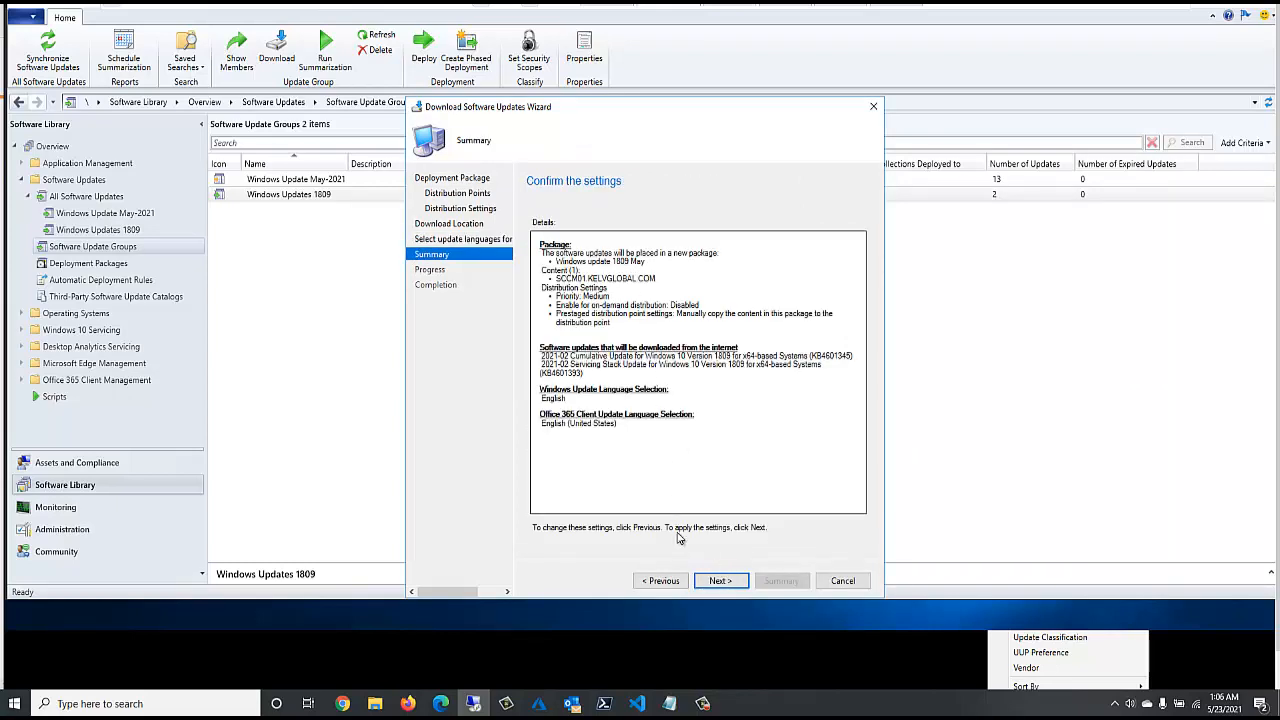
click(720, 581)
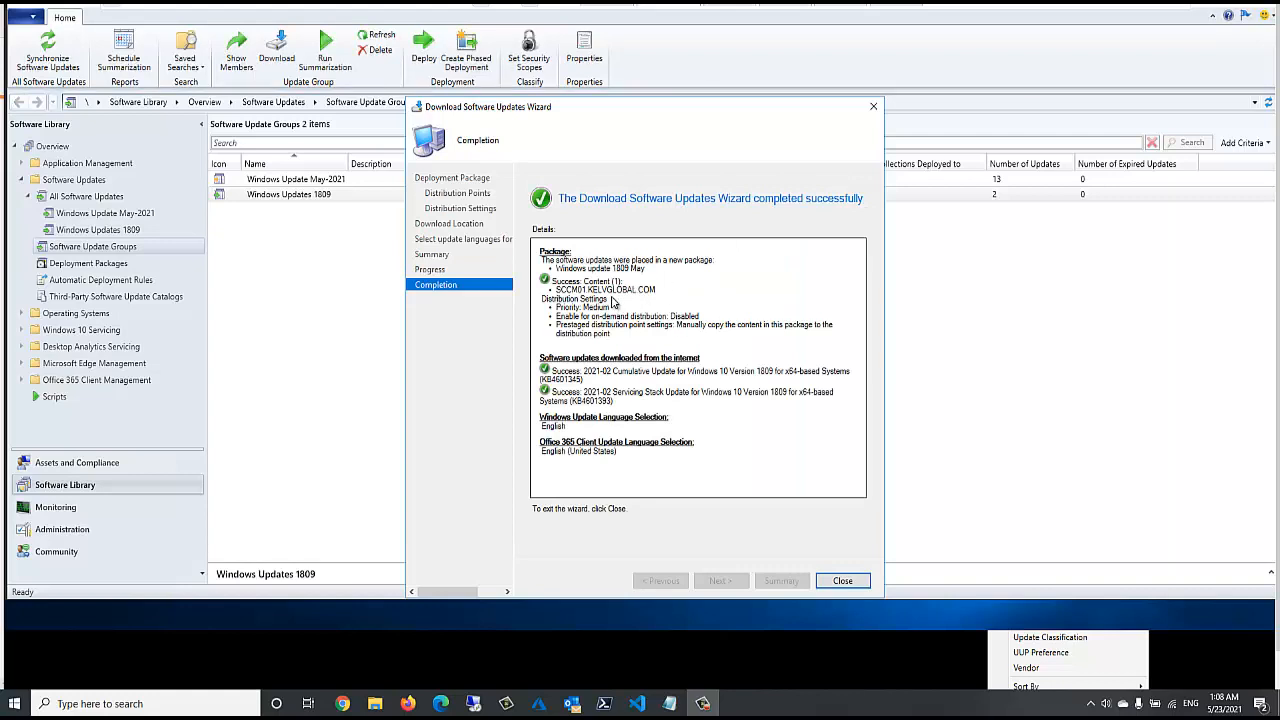
click(841, 581)
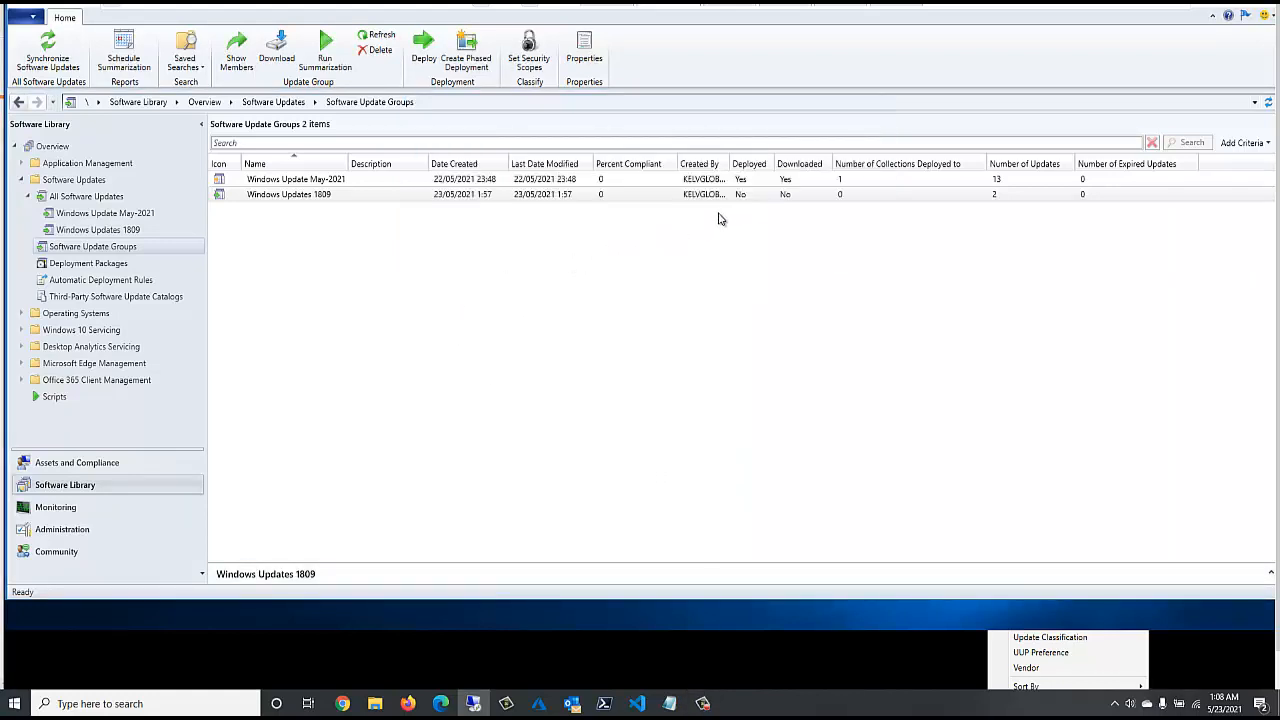
click(400, 44)
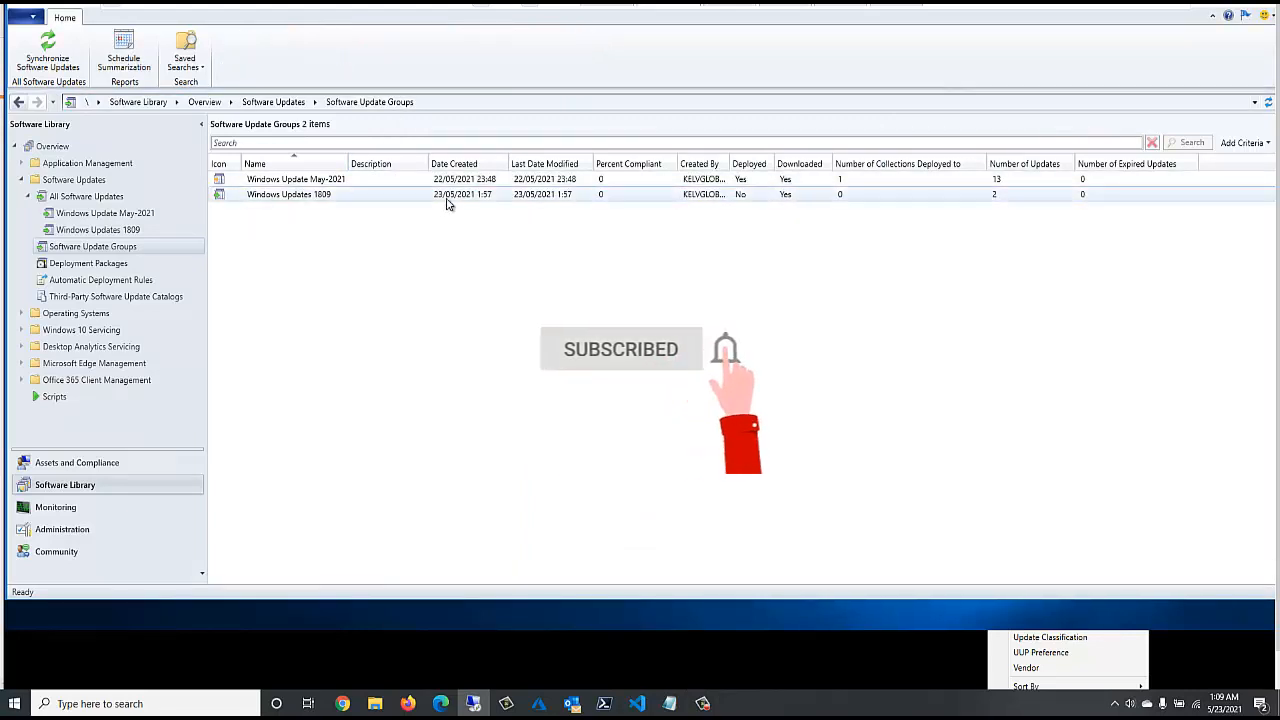
Start deploying the Windows Updates 1809 group as Microsoft Software Updates - May, with a description stating who created it
click(450, 198)
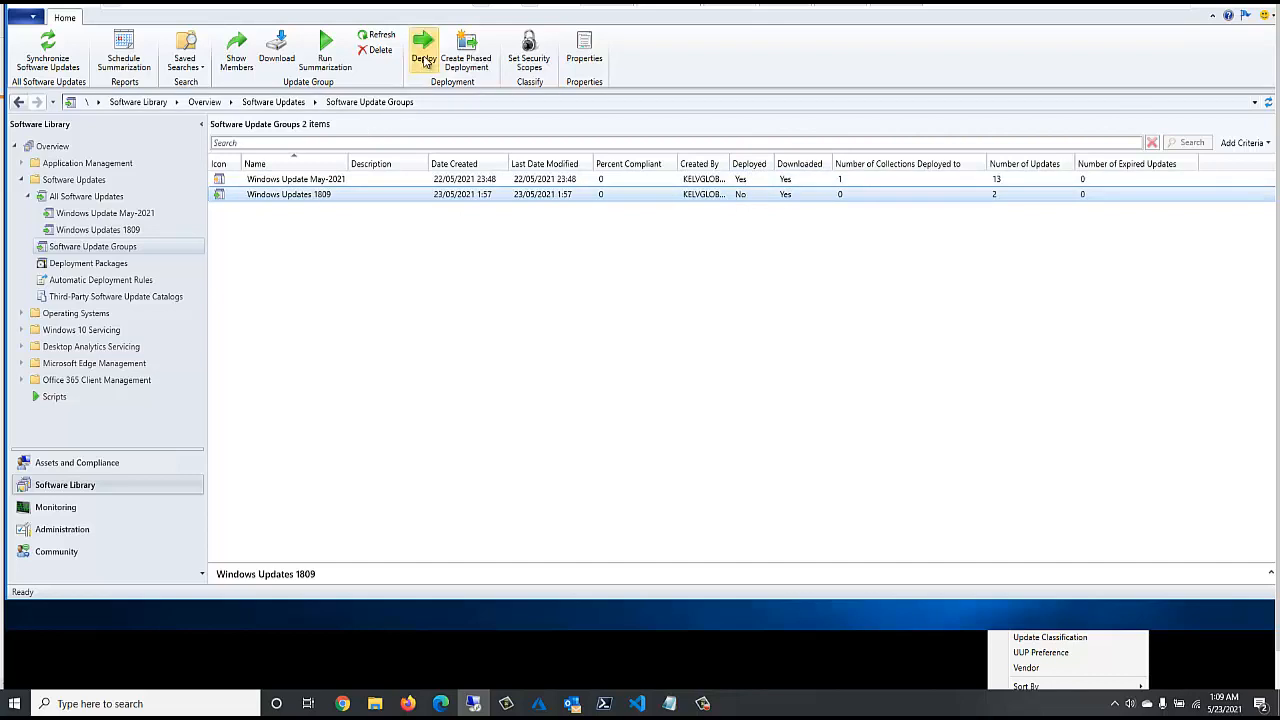
right_click(431, 196)
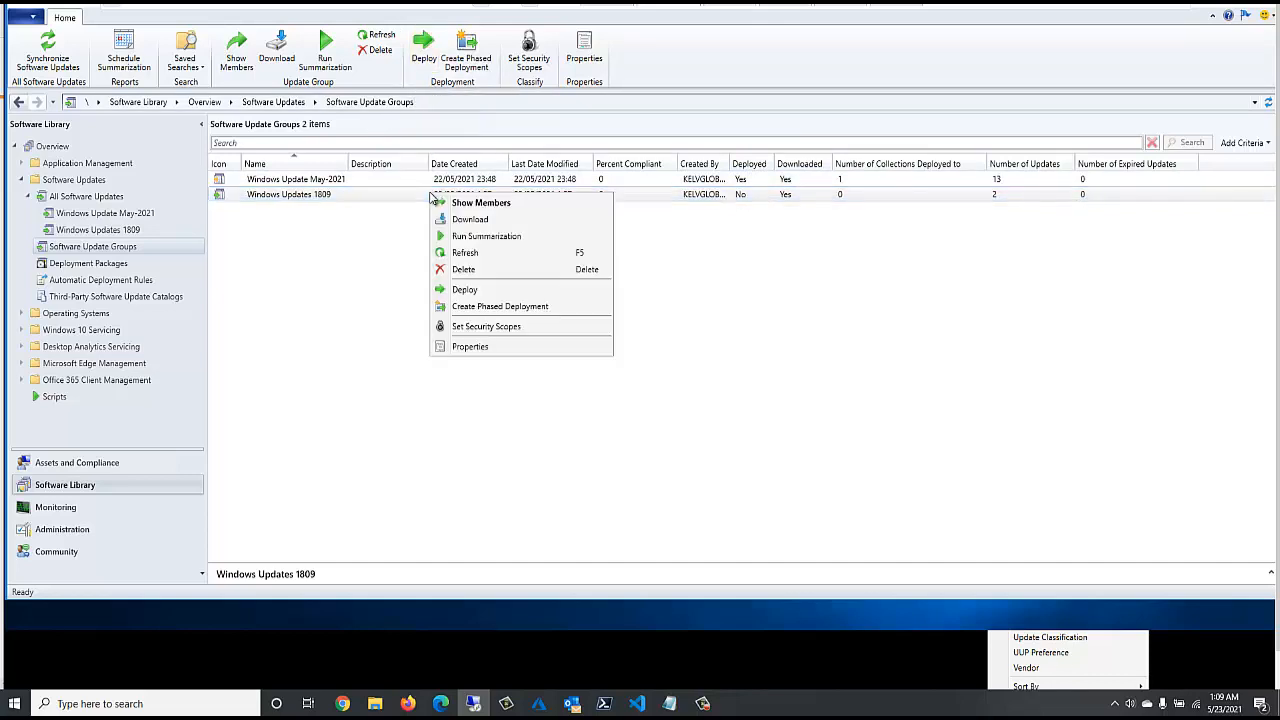
click(466, 291)
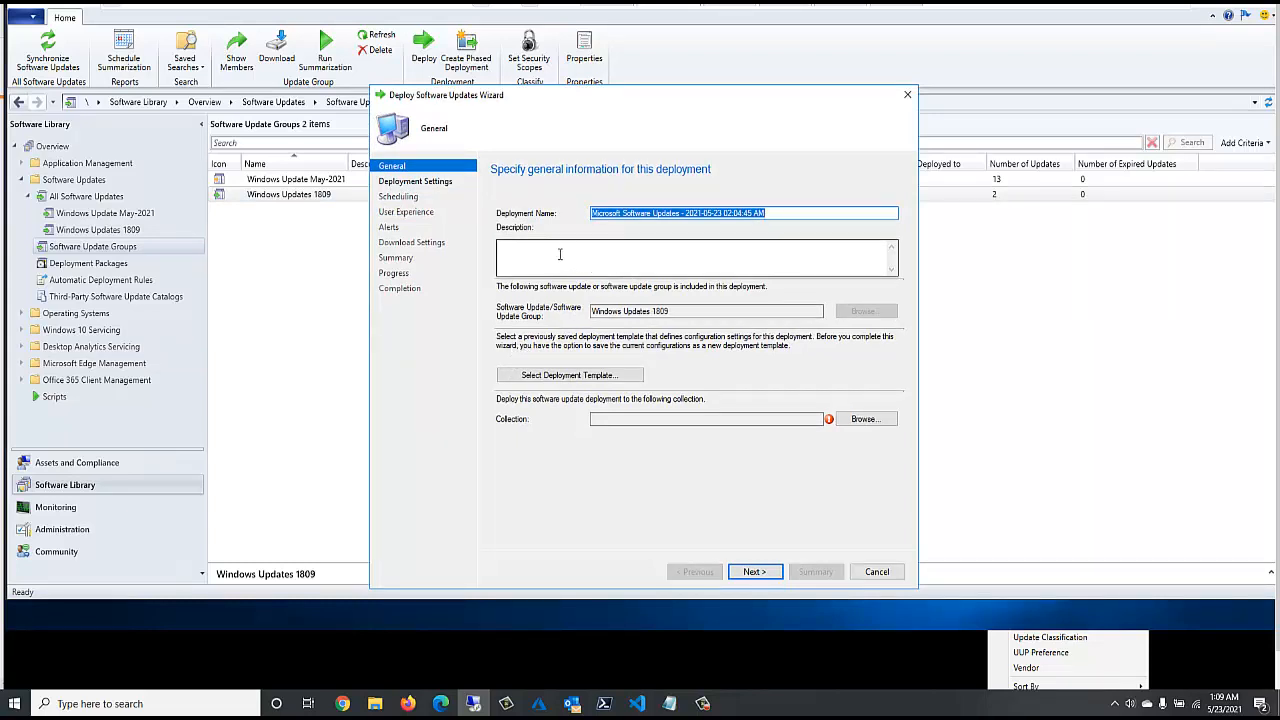
click(678, 214)
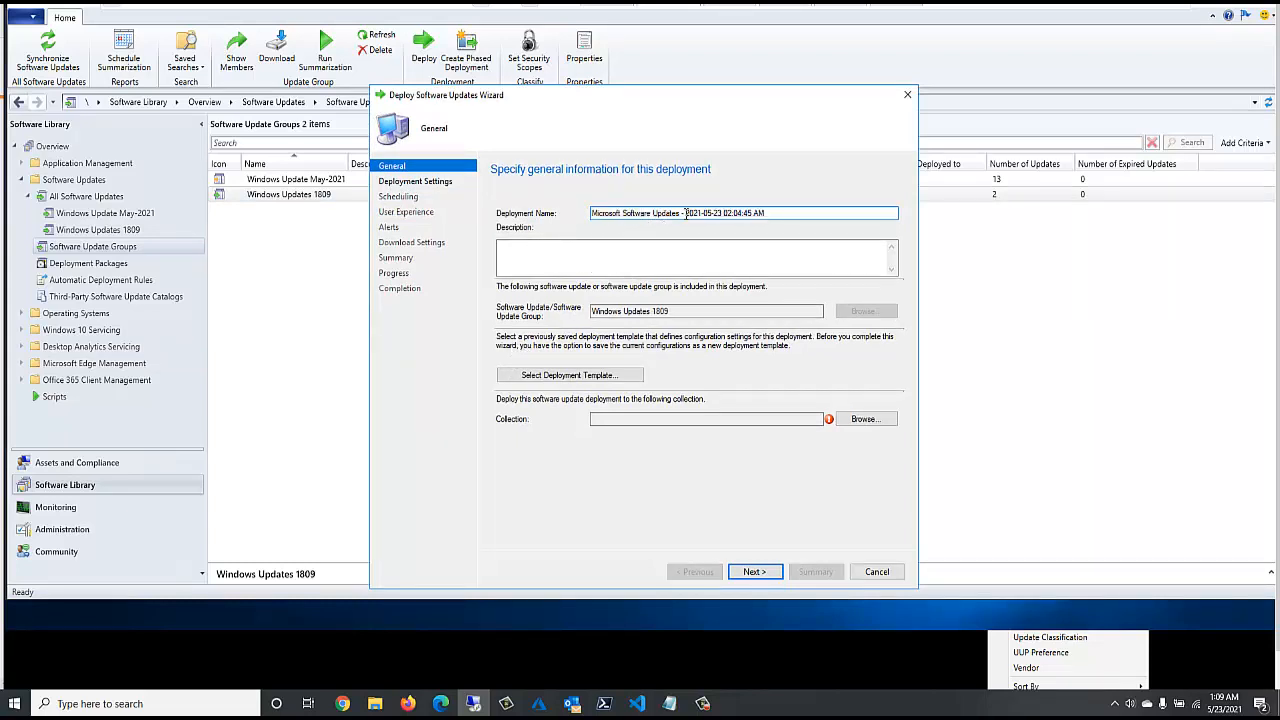
drag(681, 213, 811, 213)
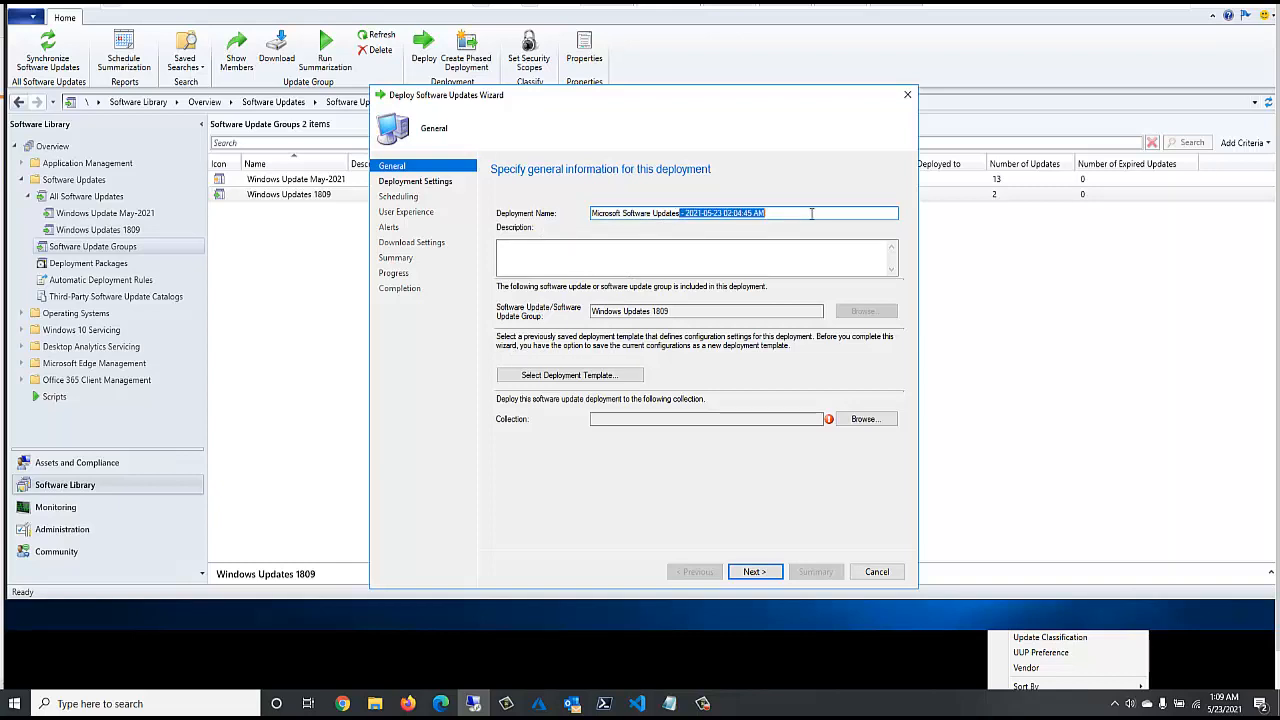
key(BackSpace)
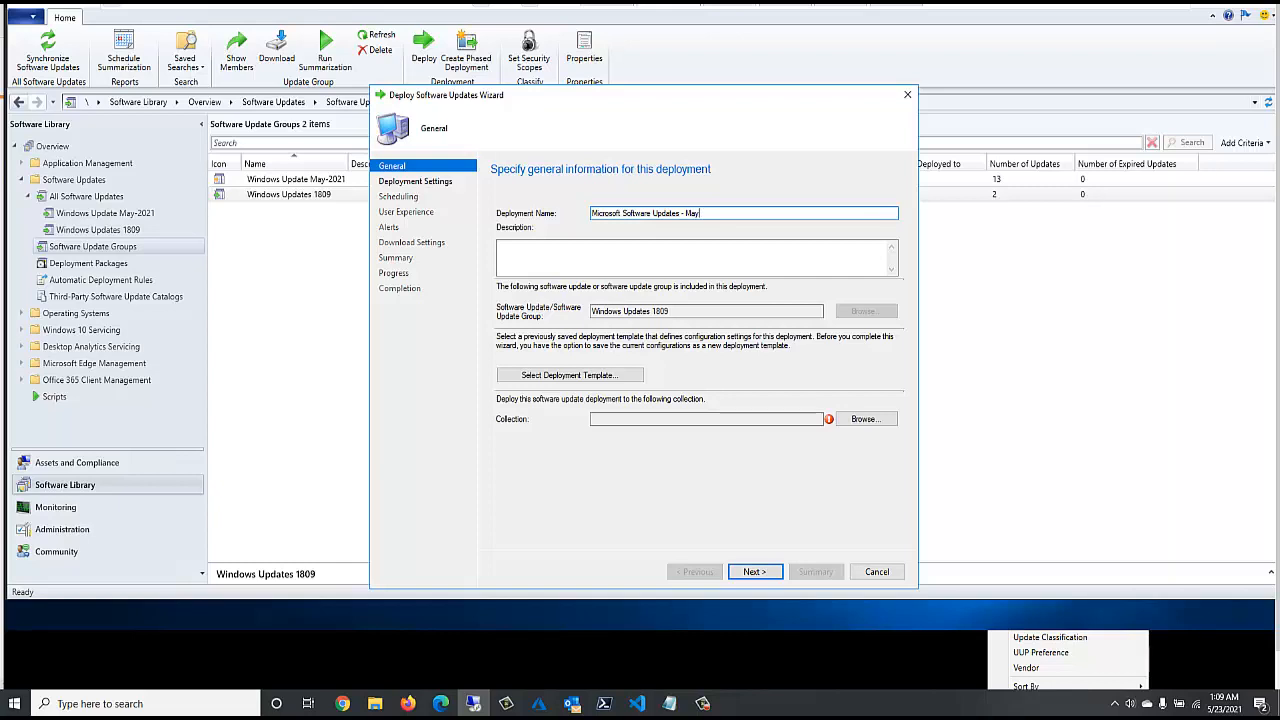
click(583, 254)
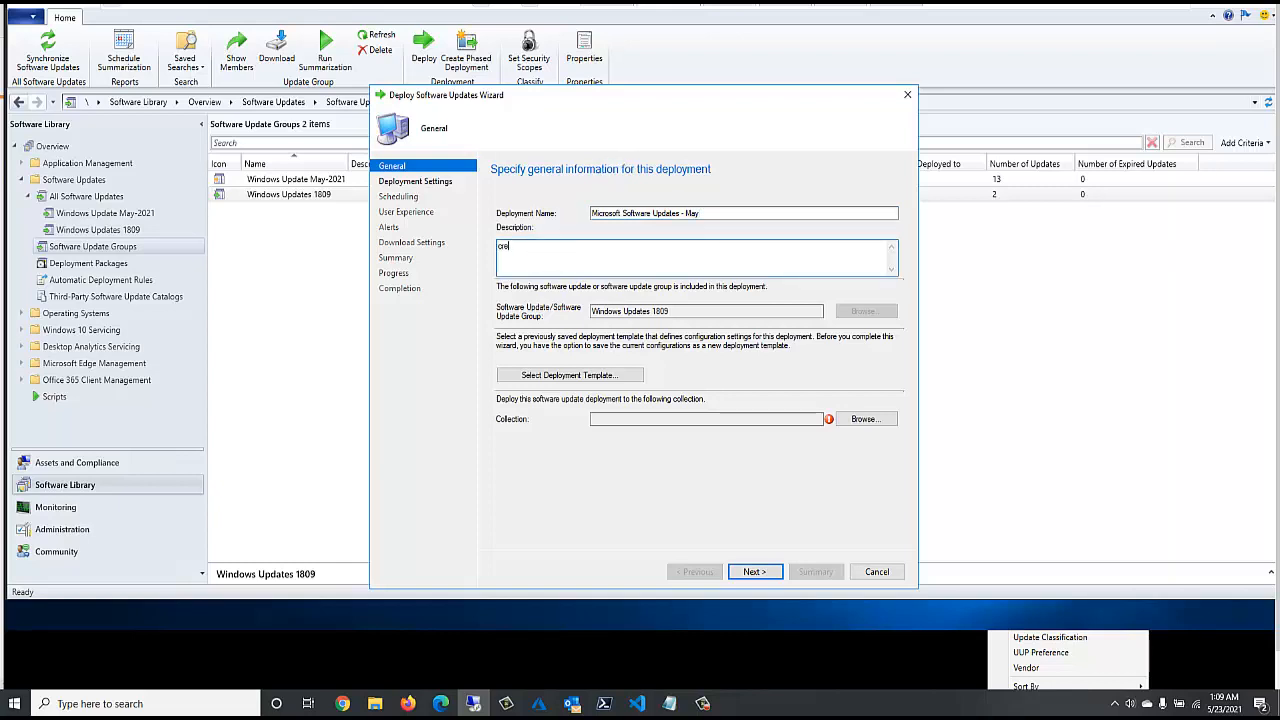
text(created by Kelvin Johnson)
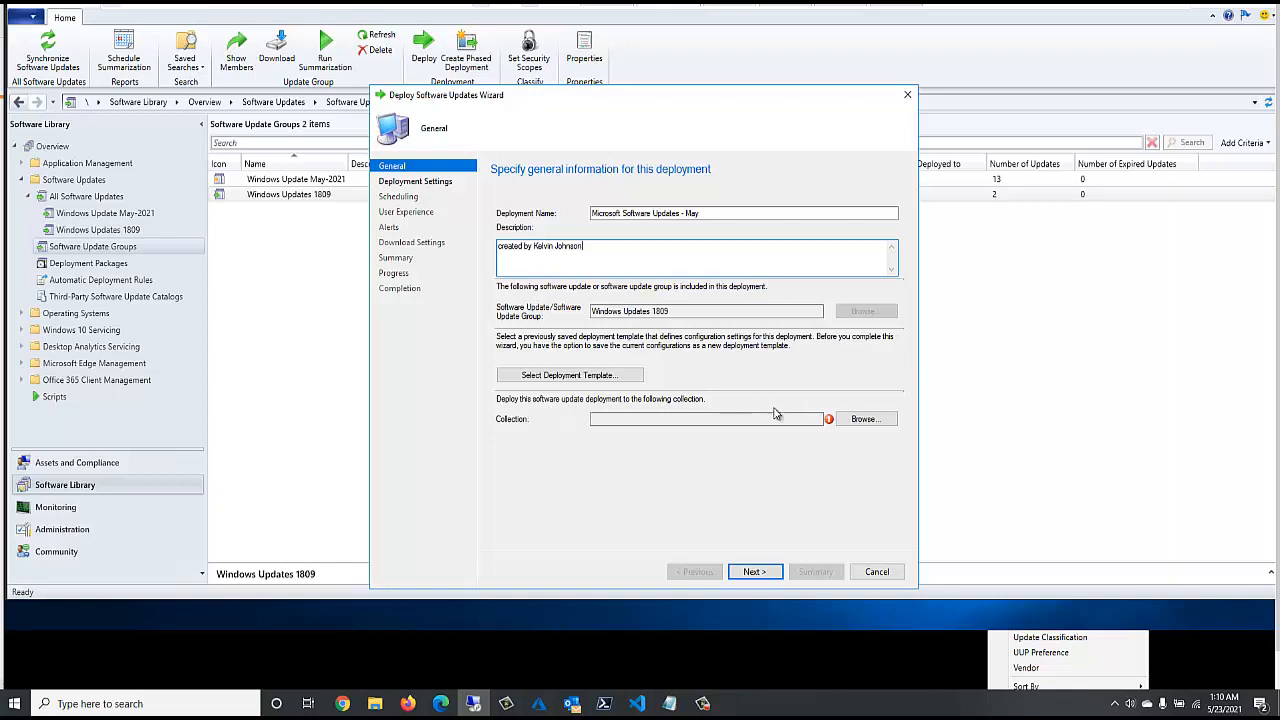
Target the deployment at the Windows computers (static) device collection and continue to the deployment settings
click(850, 420)
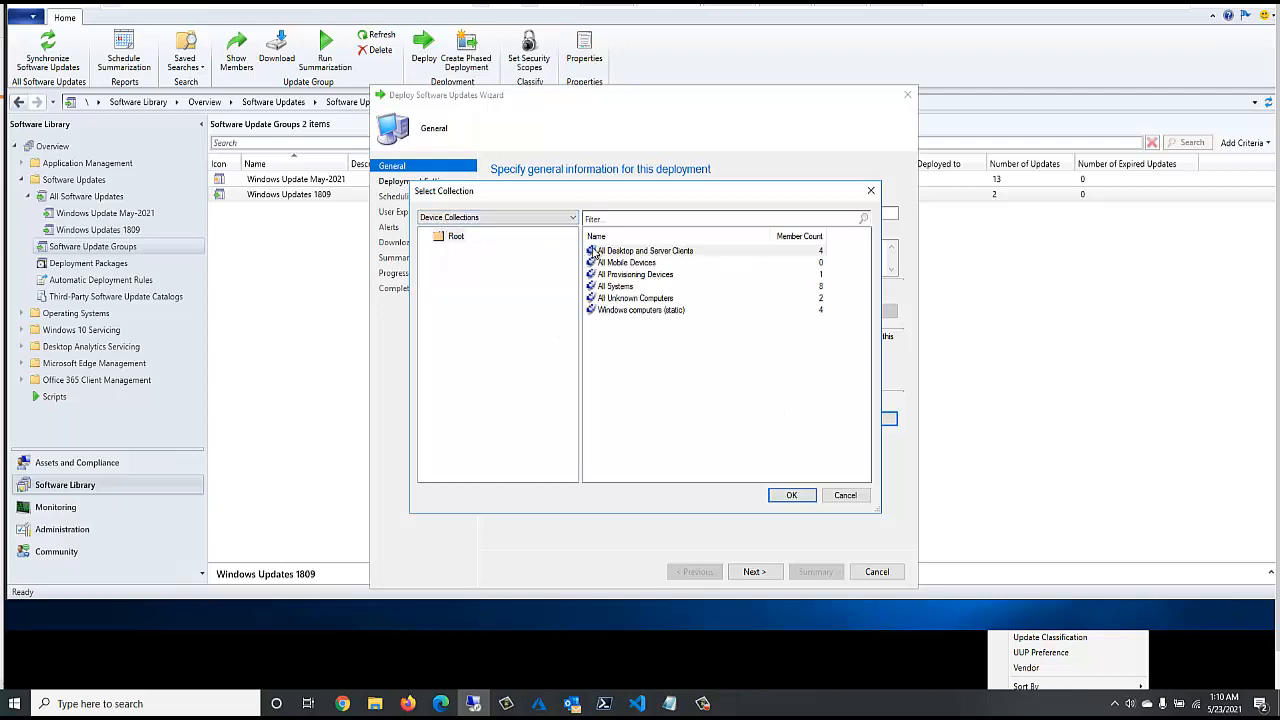
click(652, 312)
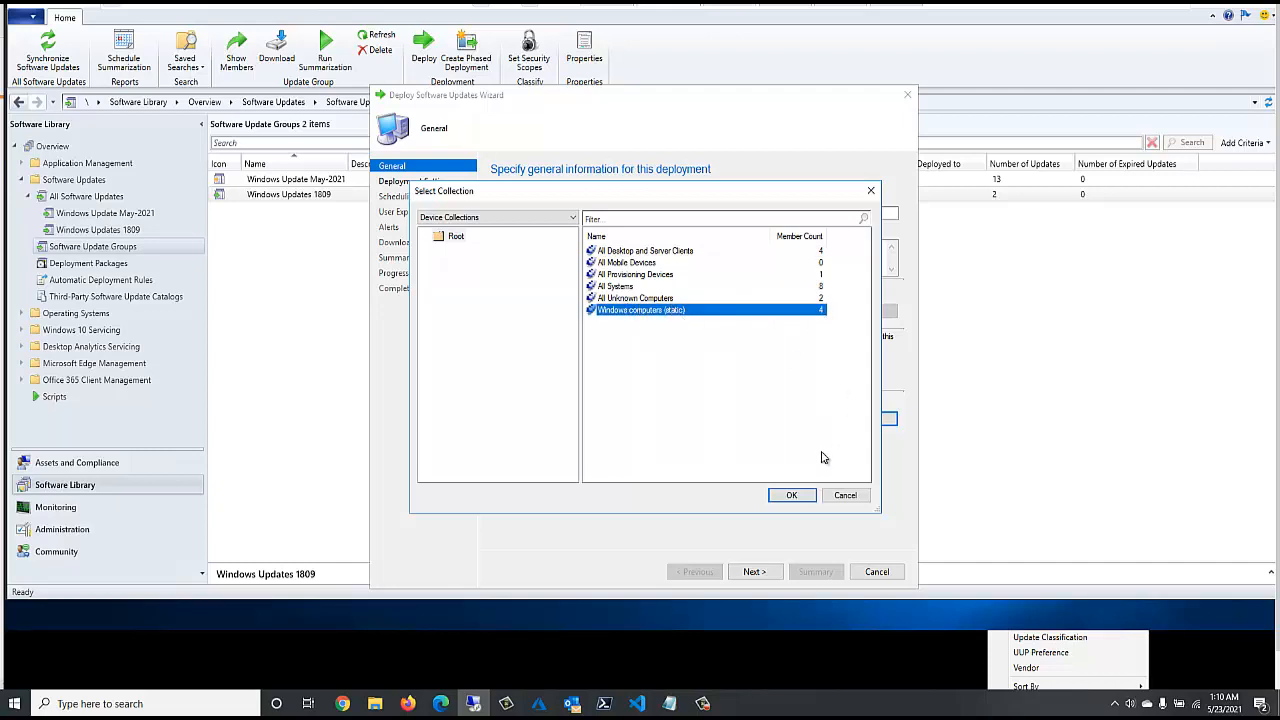
click(792, 496)
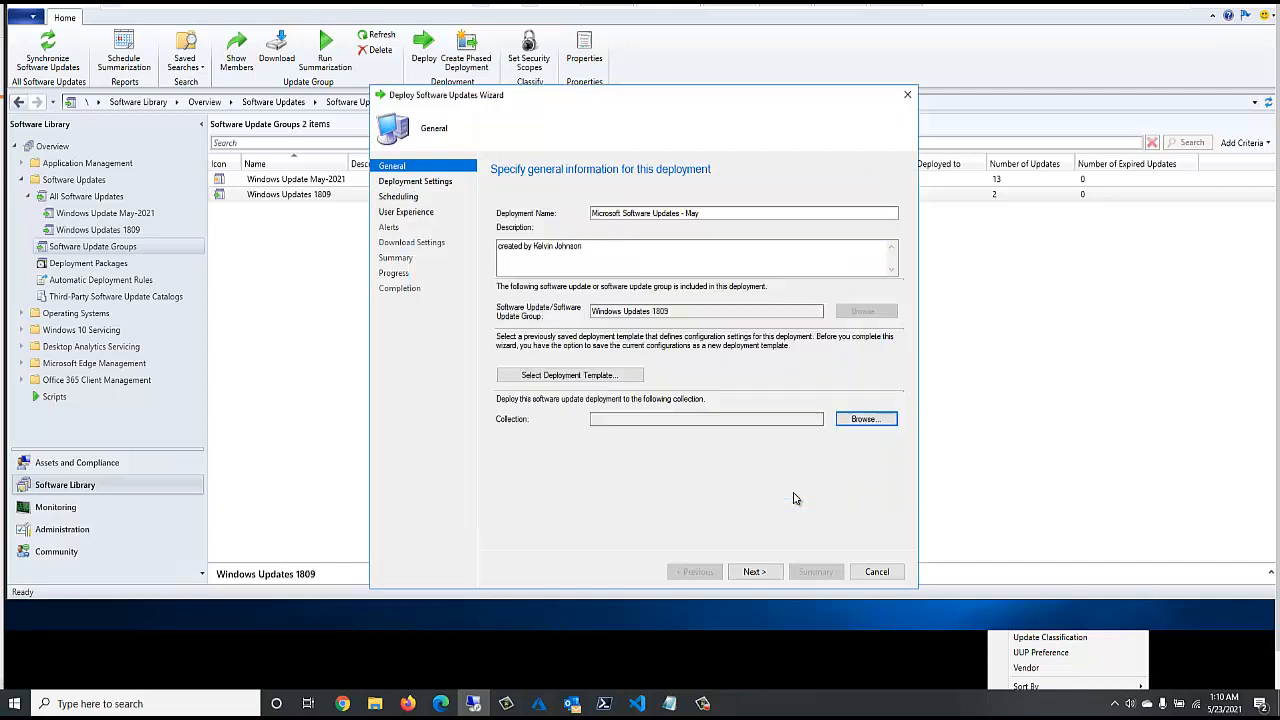
click(754, 571)
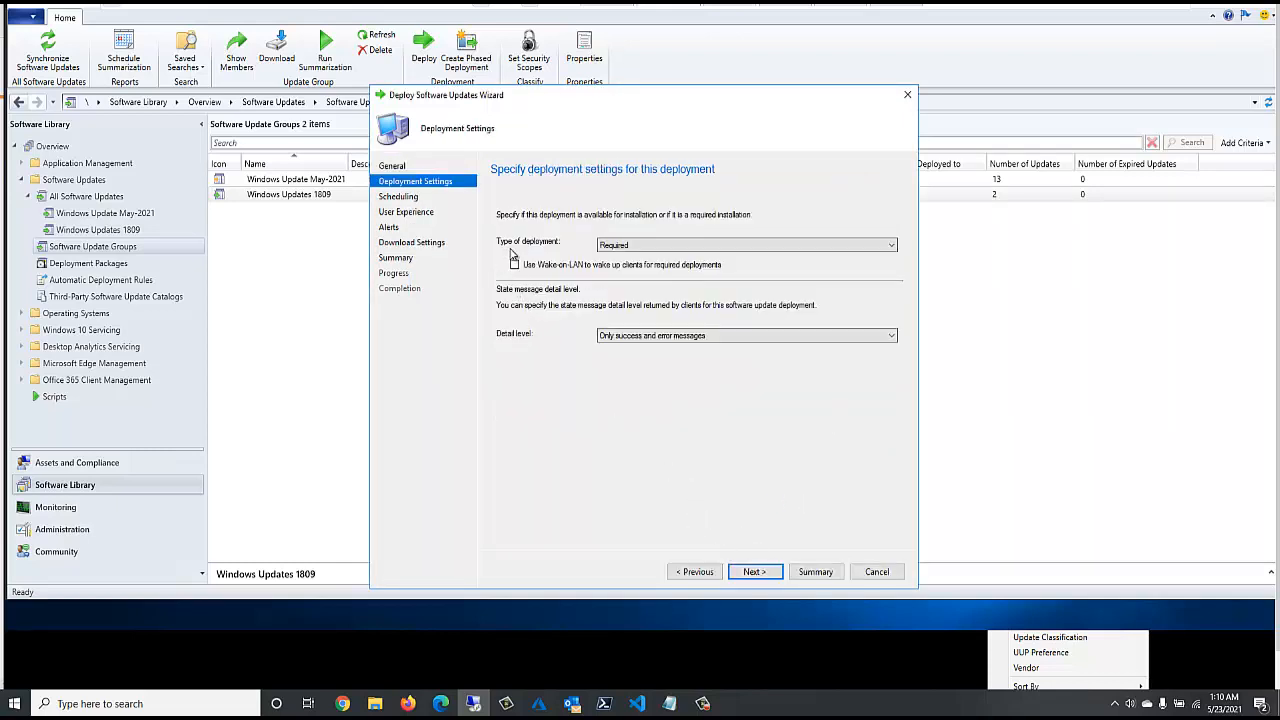
Keep the deployment type Required and the state message detail level at Only success and error messages
click(624, 247)
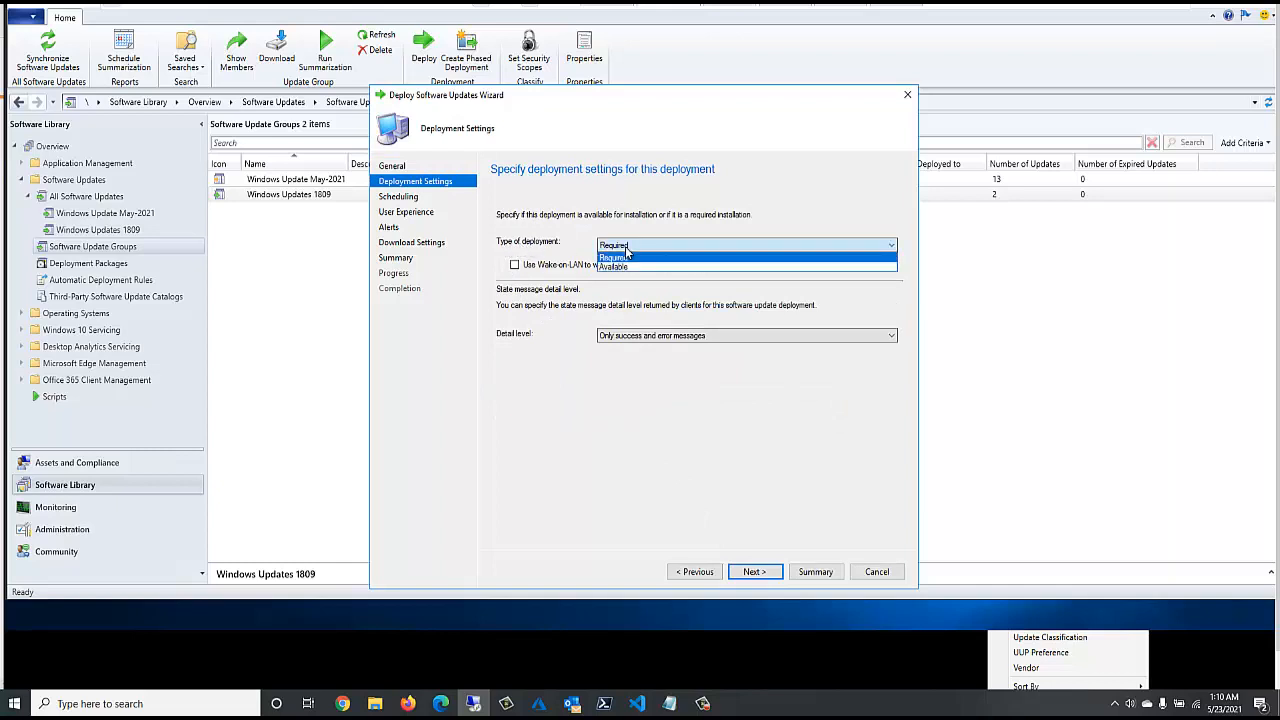
click(627, 252)
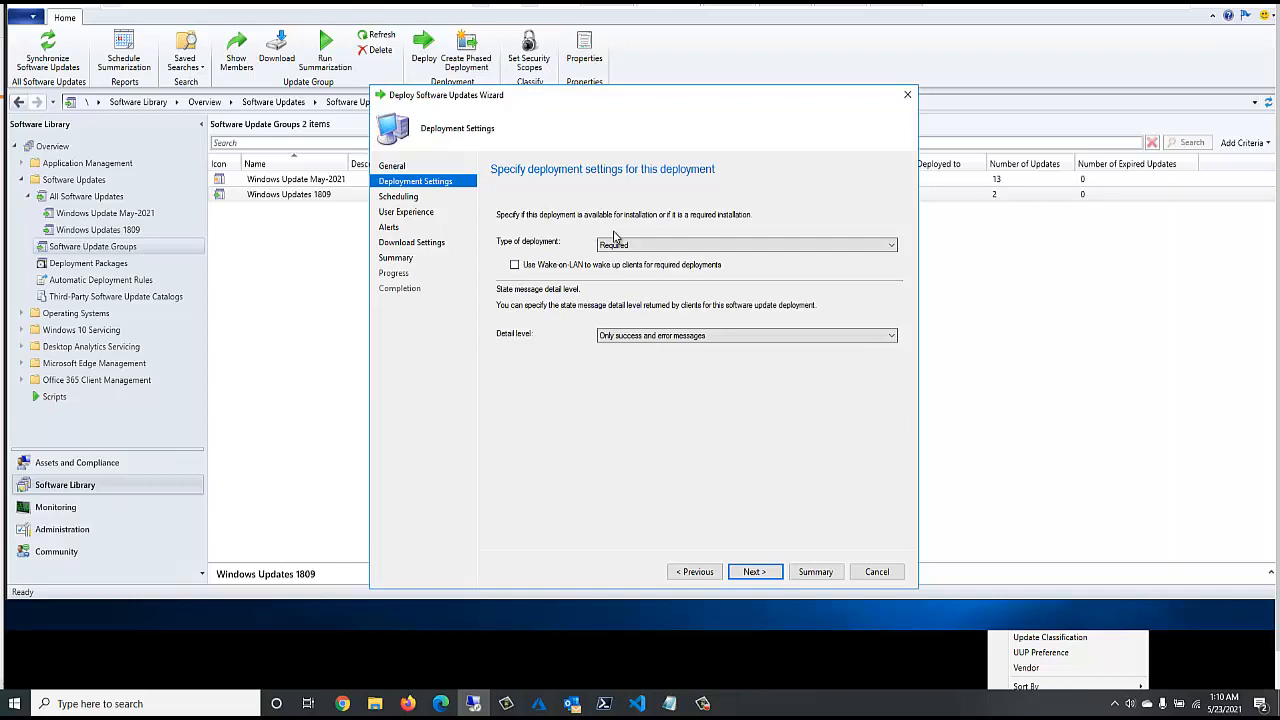
click(656, 338)
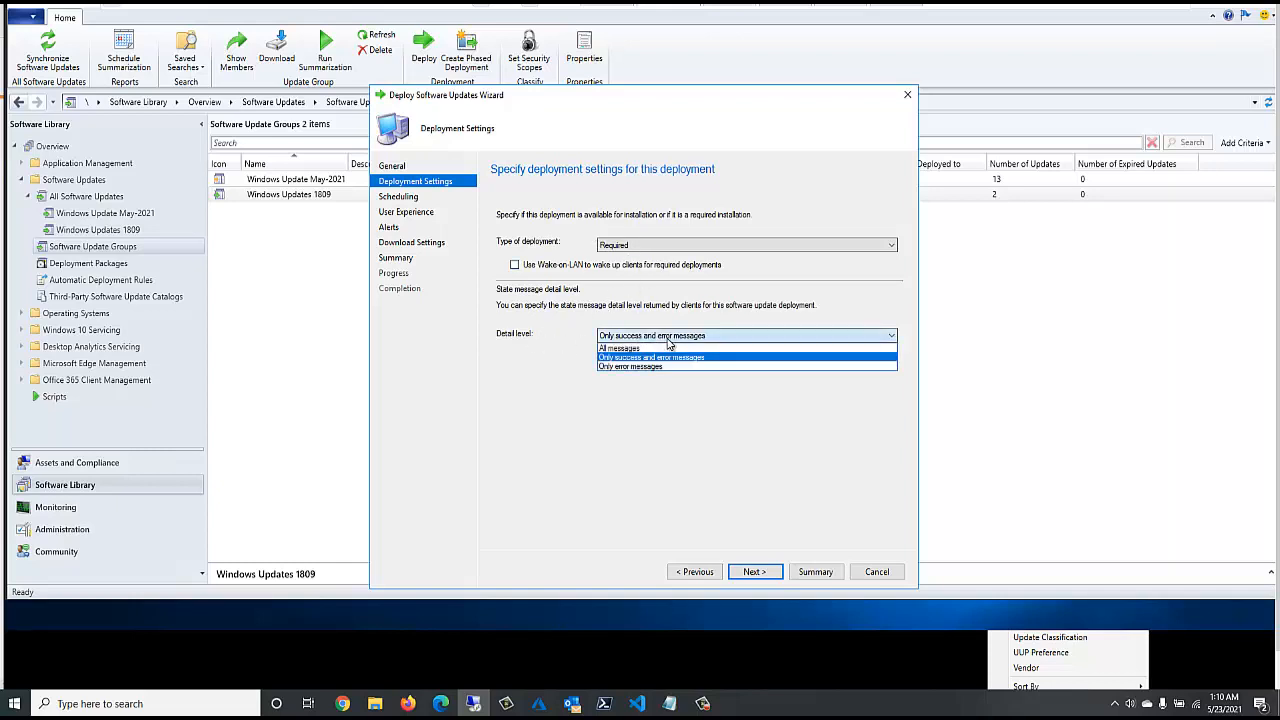
click(666, 348)
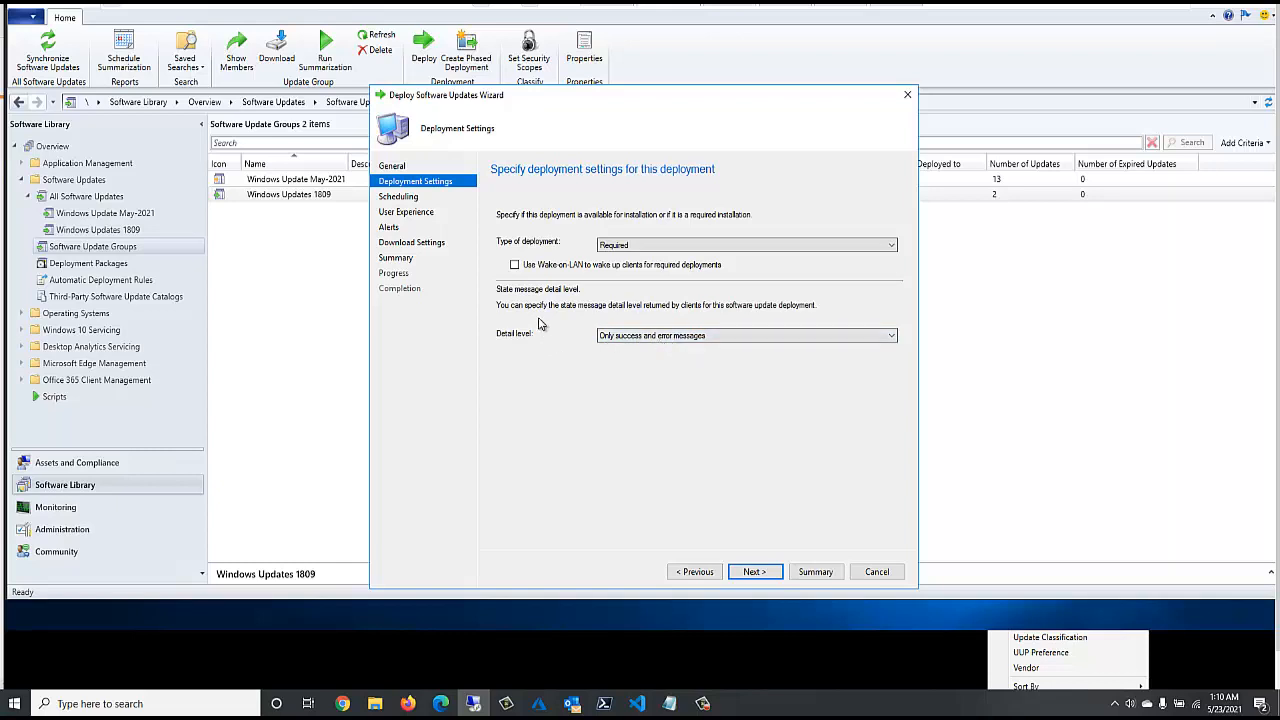
click(750, 572)
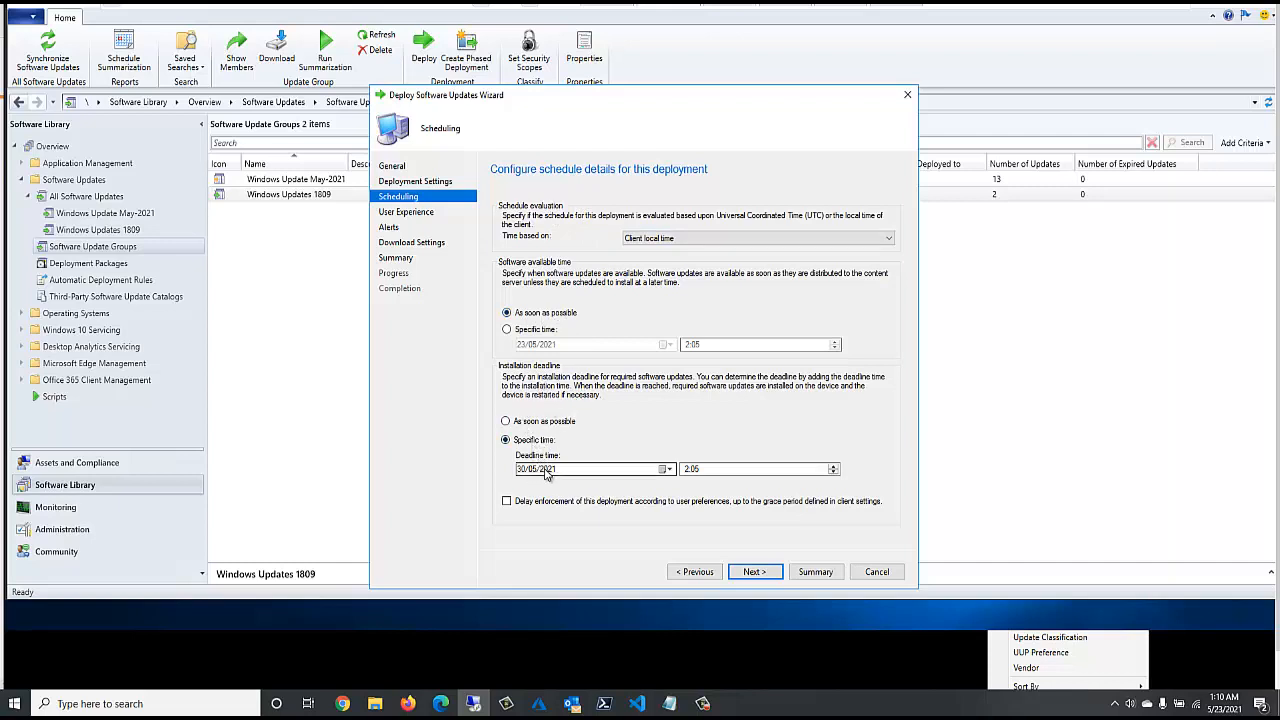
Accept the default schedule and set user notifications to Display in Software Center, and only show notifications for computer restarts
click(753, 572)
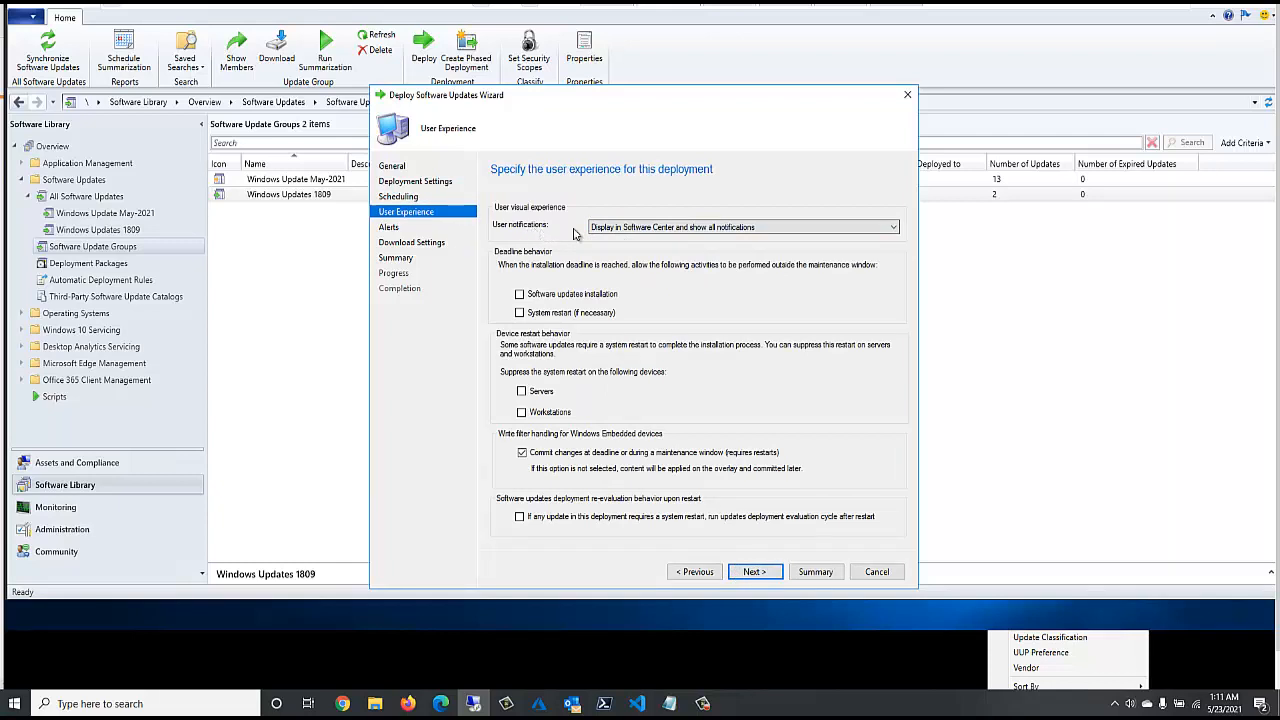
click(624, 229)
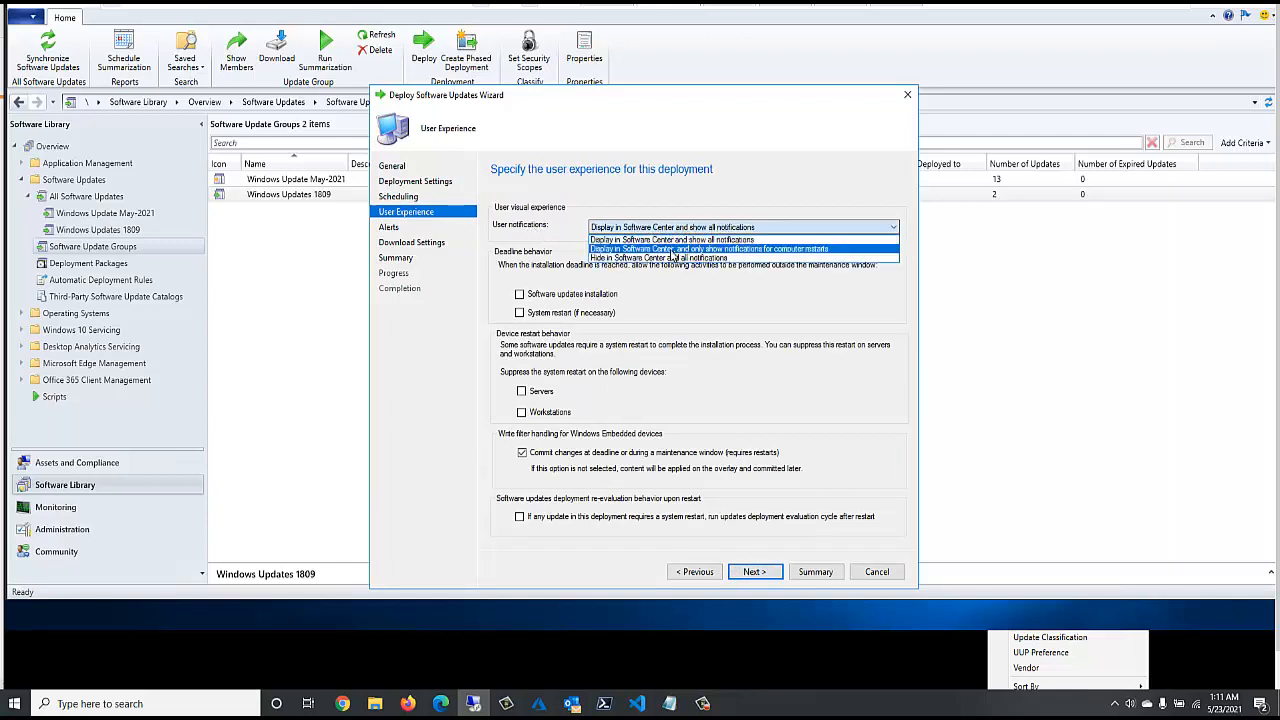
click(712, 250)
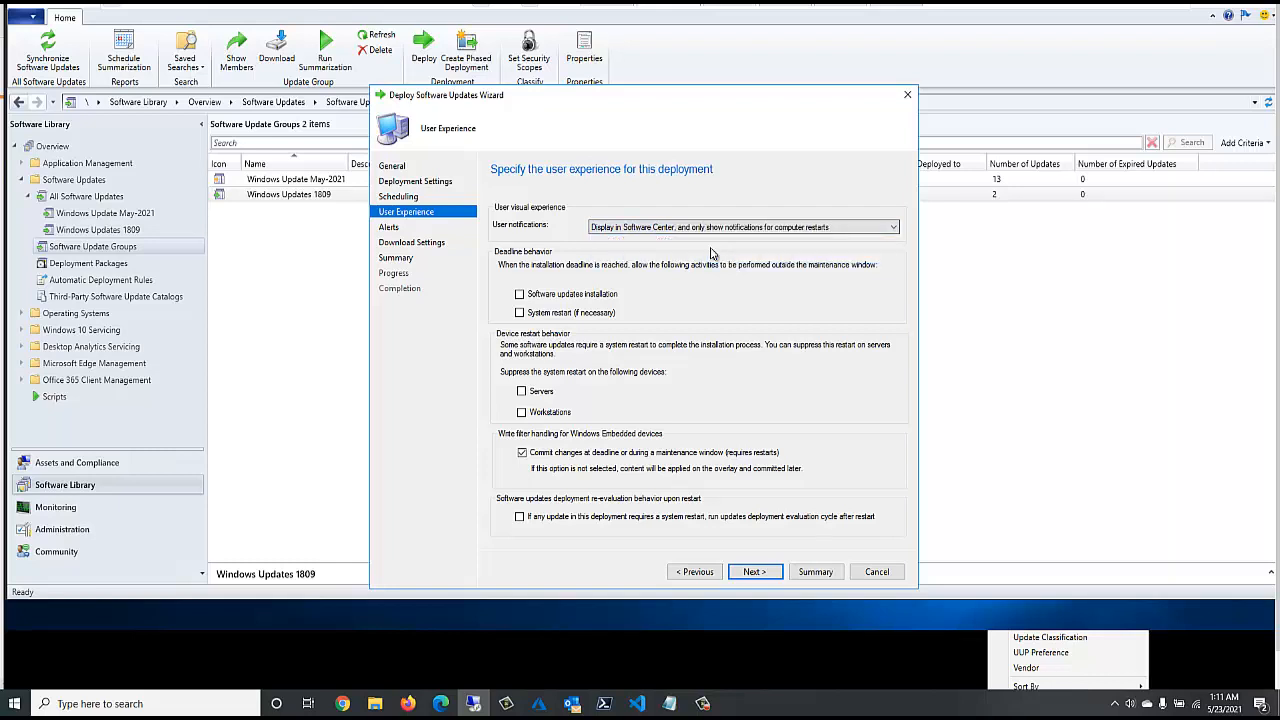
click(758, 230)
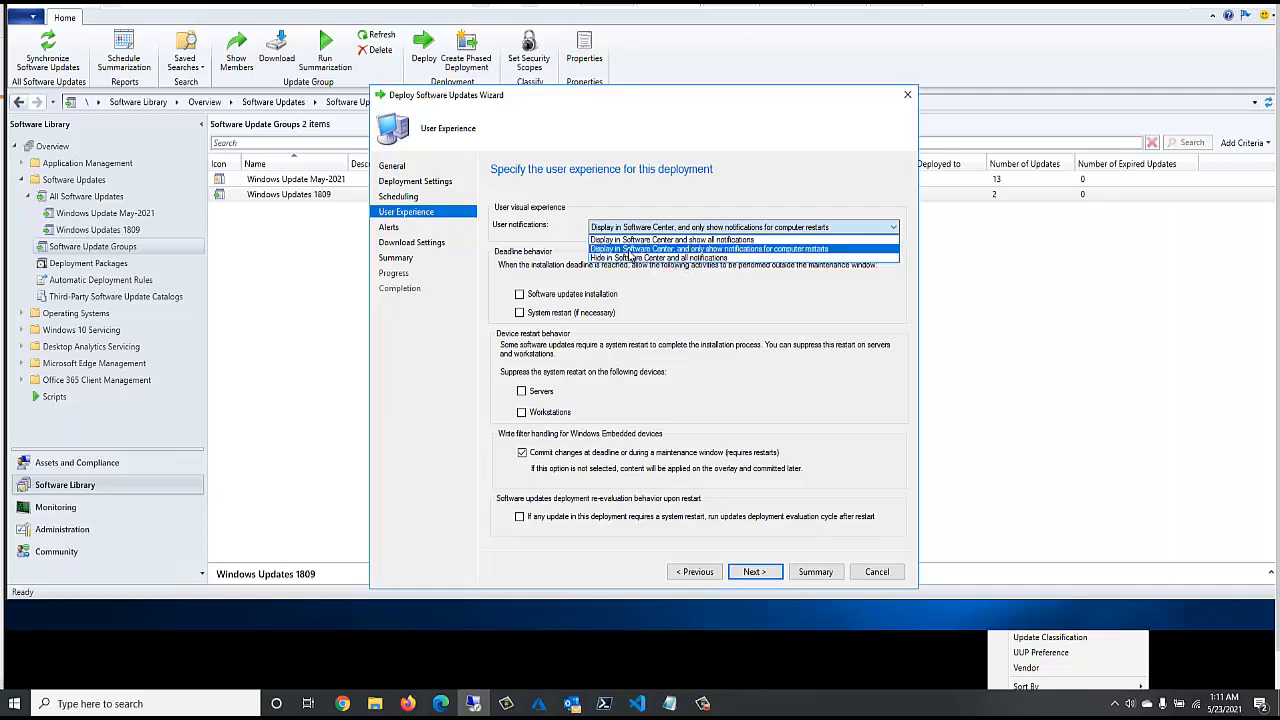
click(633, 251)
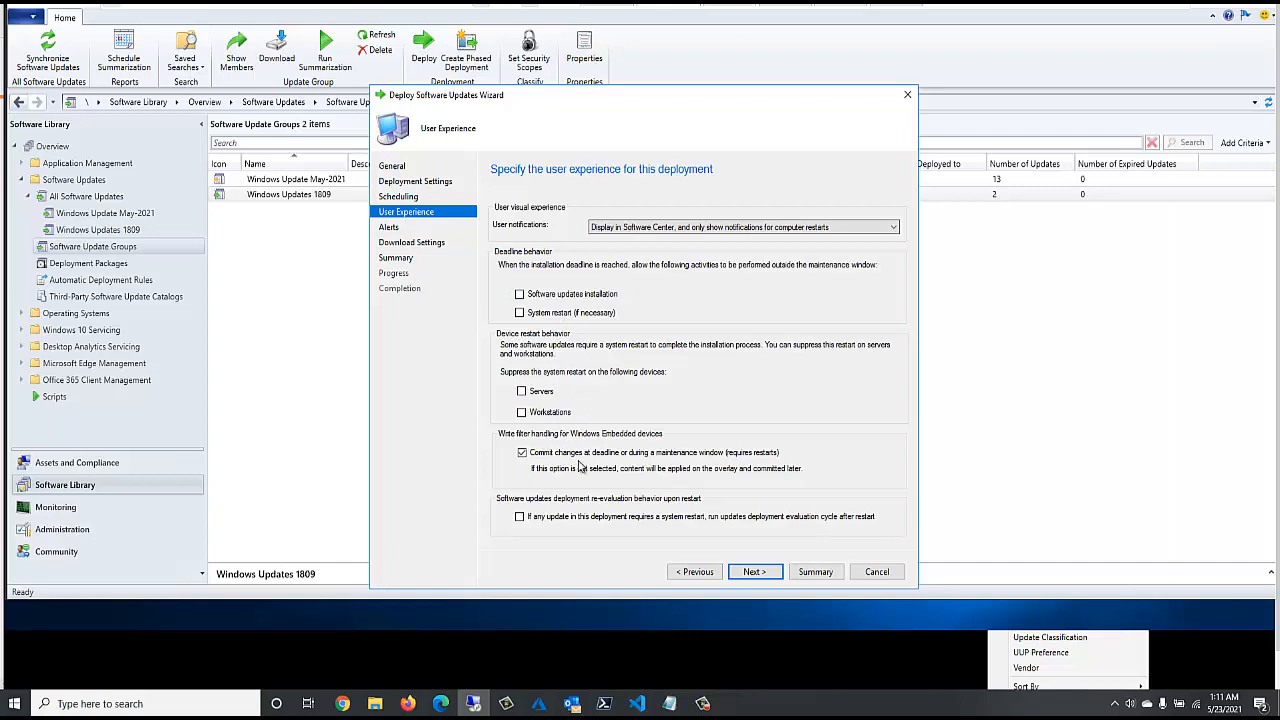
click(754, 571)
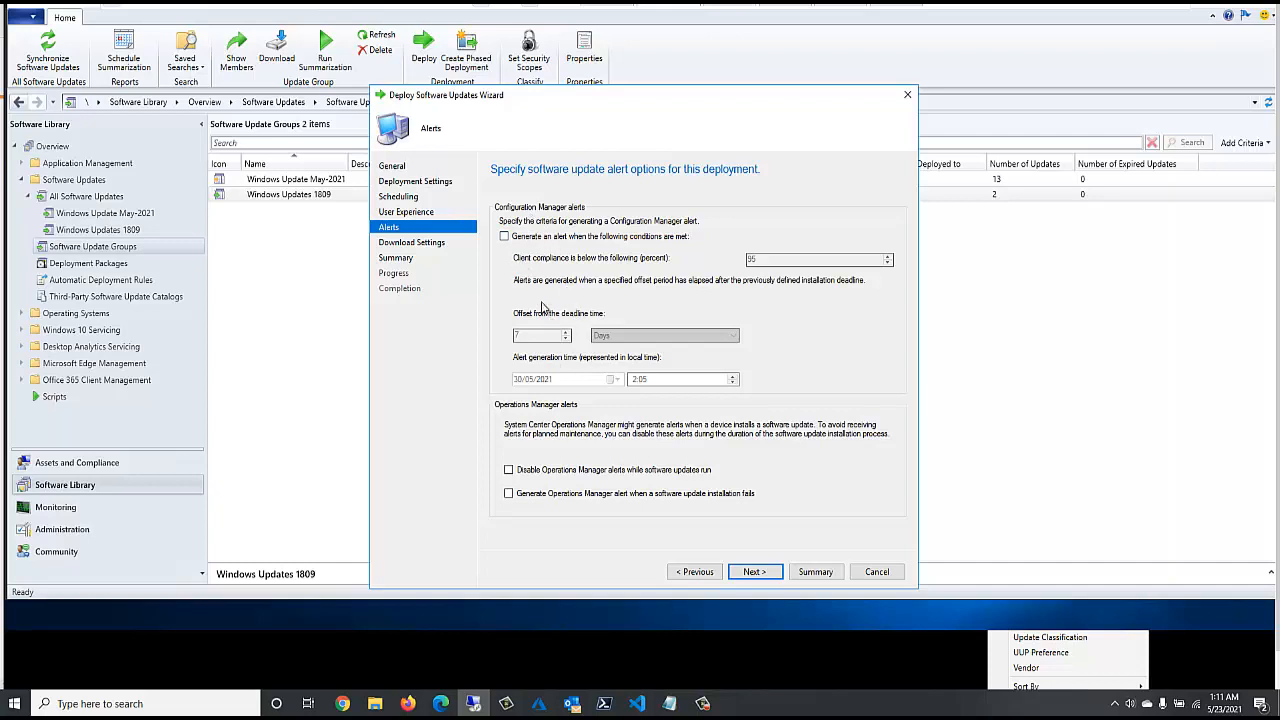
Review the Configuration Manager alert criteria, leave alert generation disabled and continue to the download settings
click(537, 238)
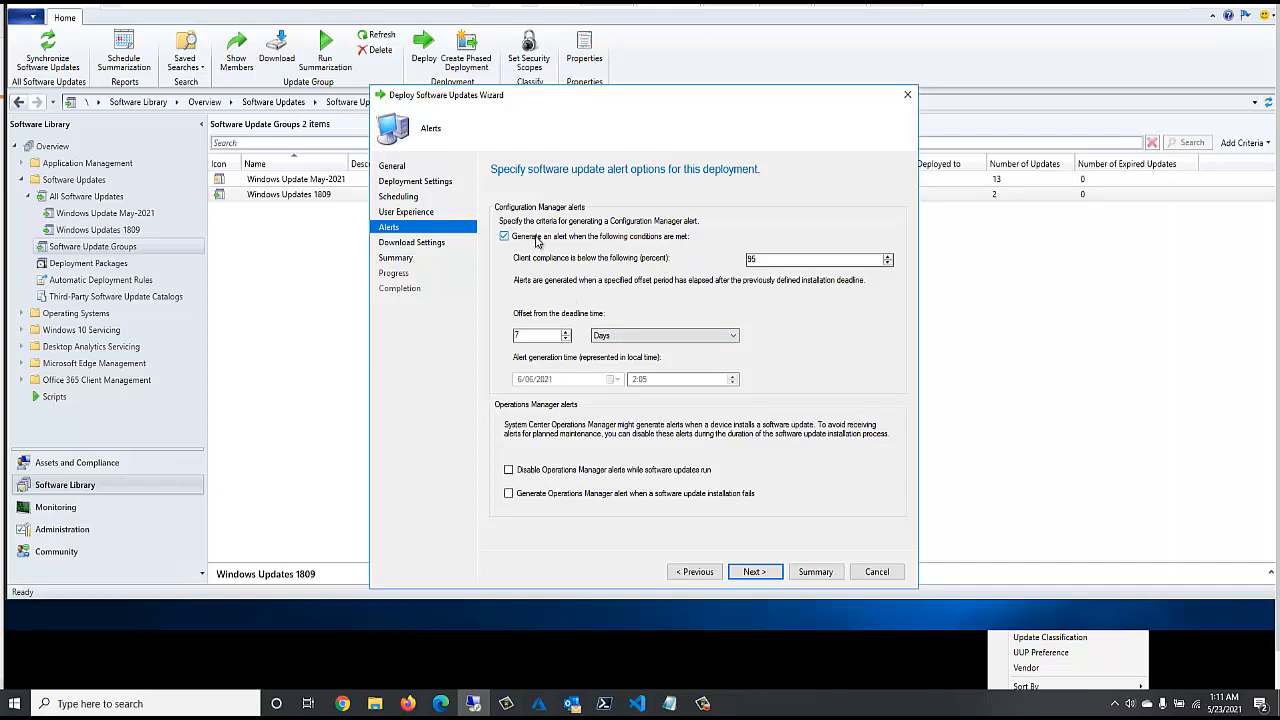
click(536, 241)
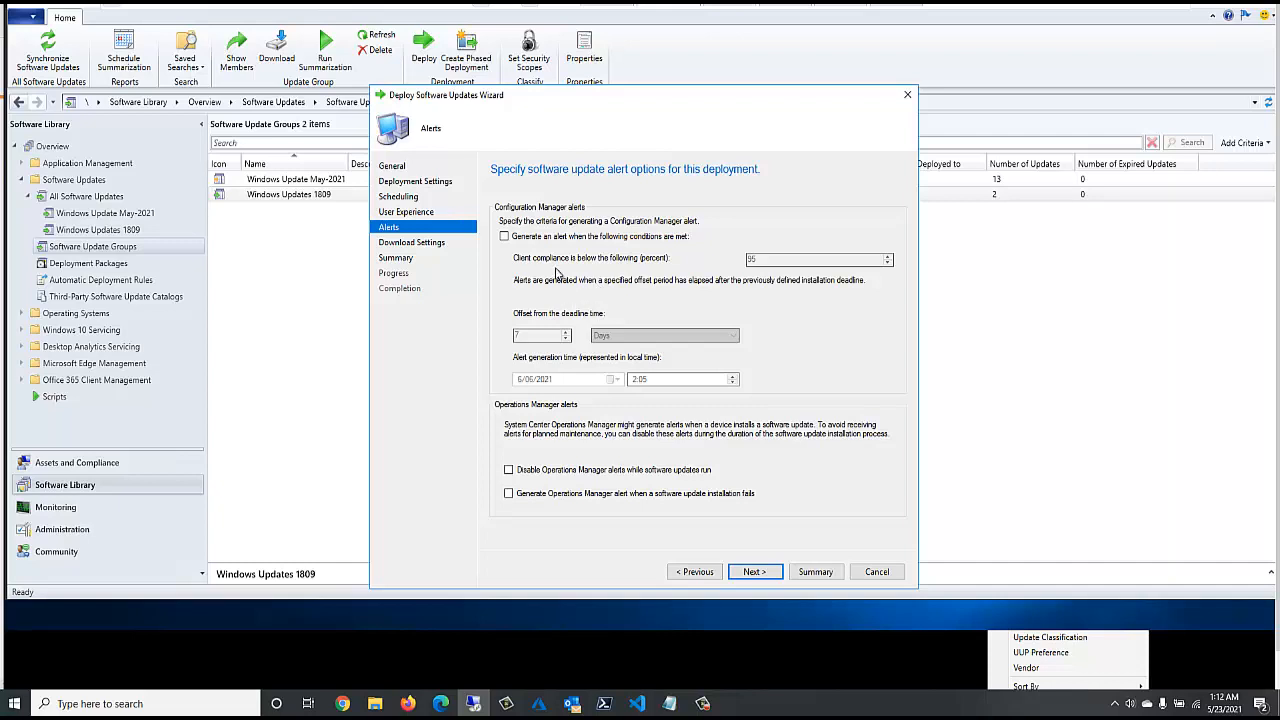
click(757, 576)
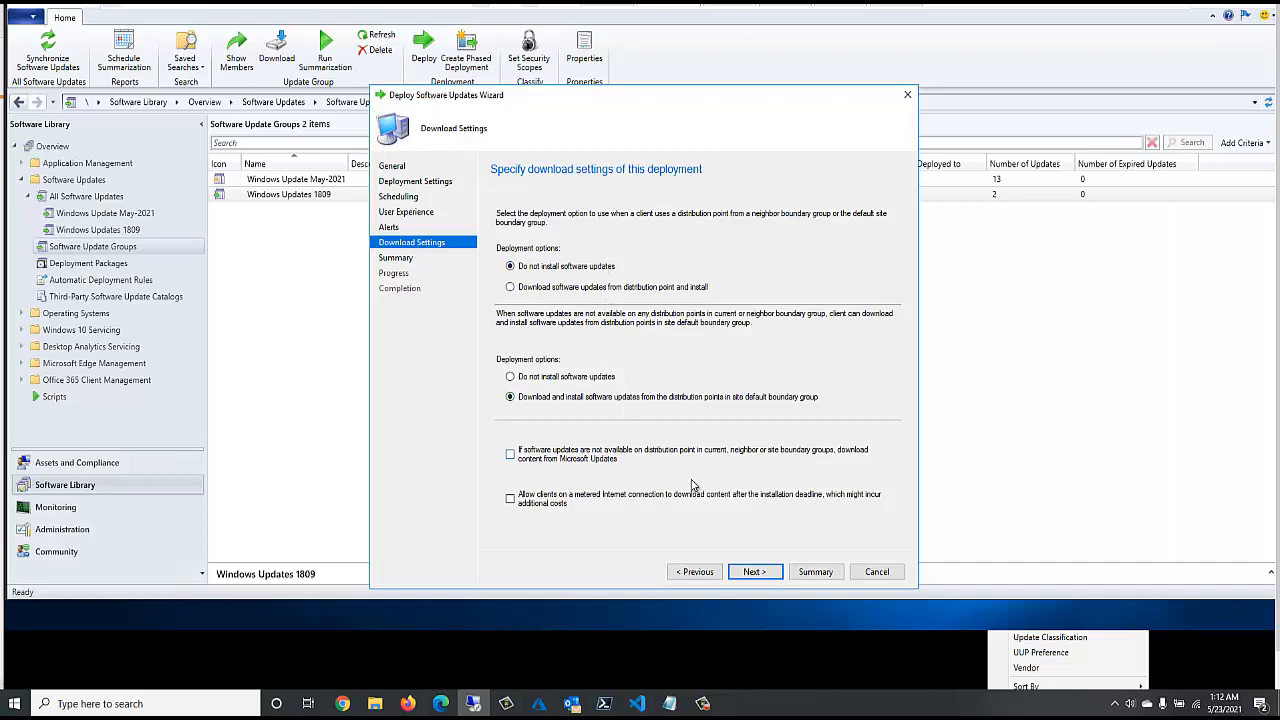
Accept the default download settings, apply the summarized deployment and close the finished wizard
click(755, 572)
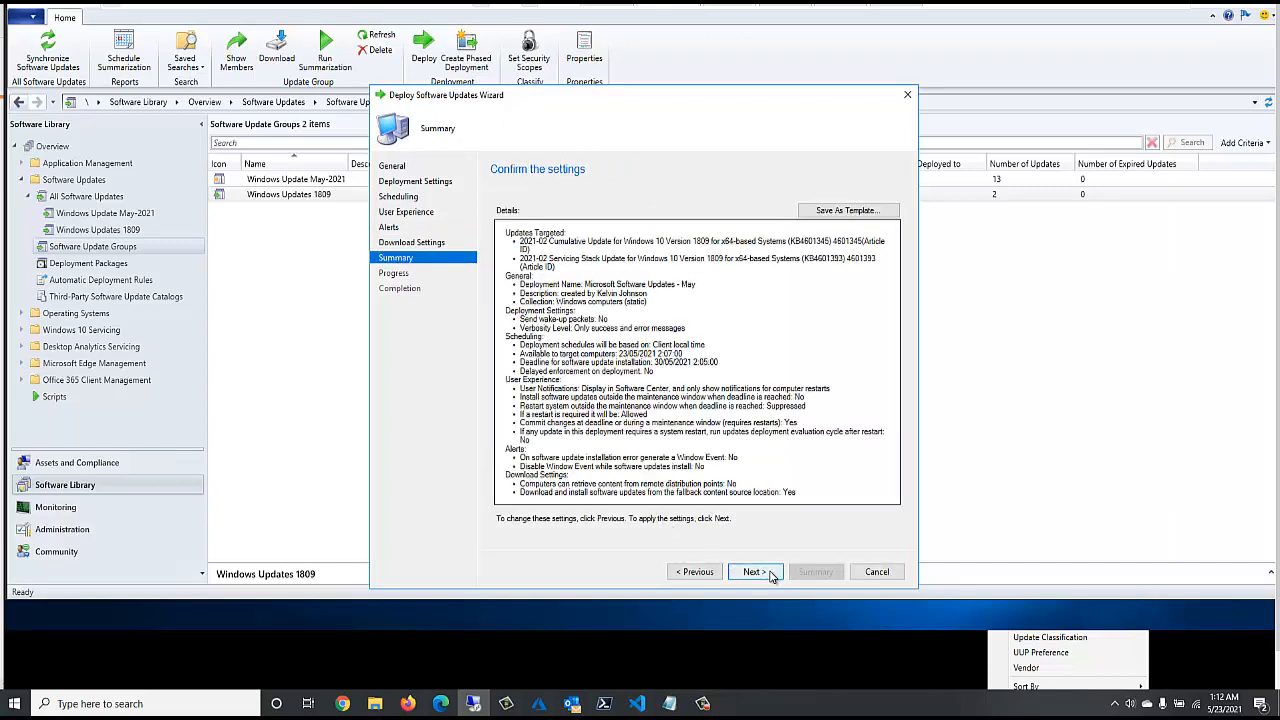
click(755, 572)
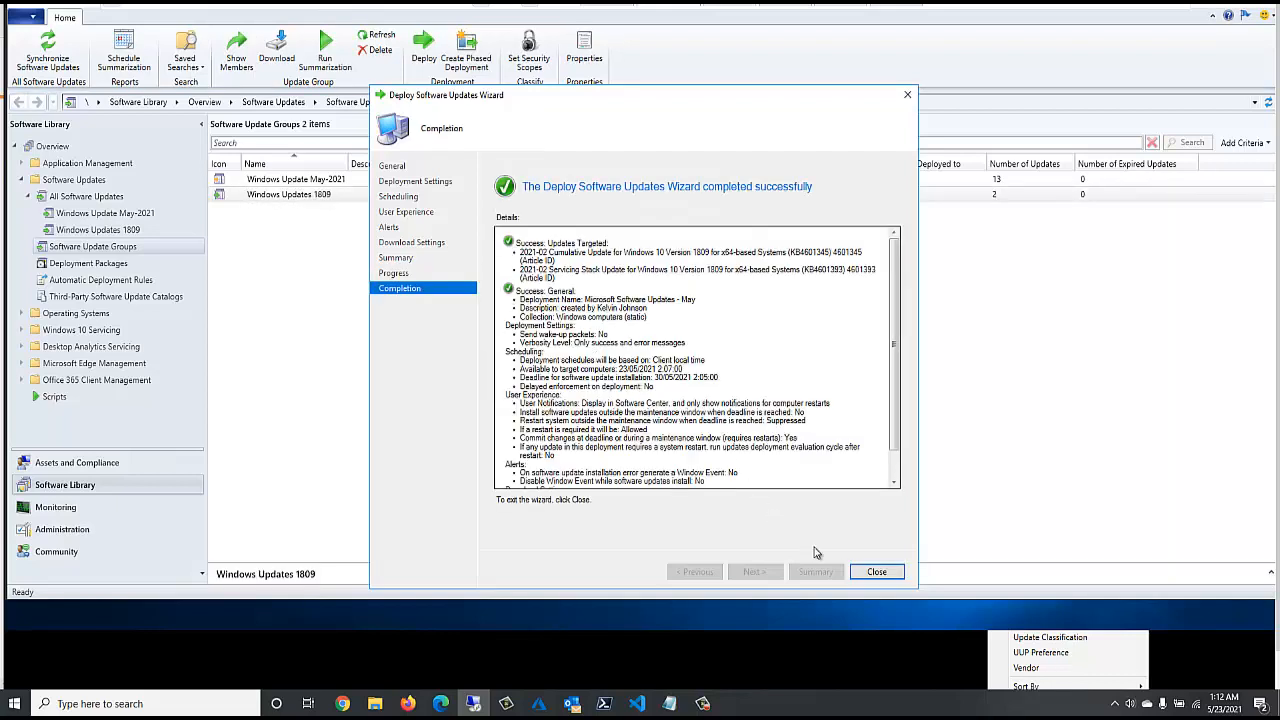
click(866, 574)
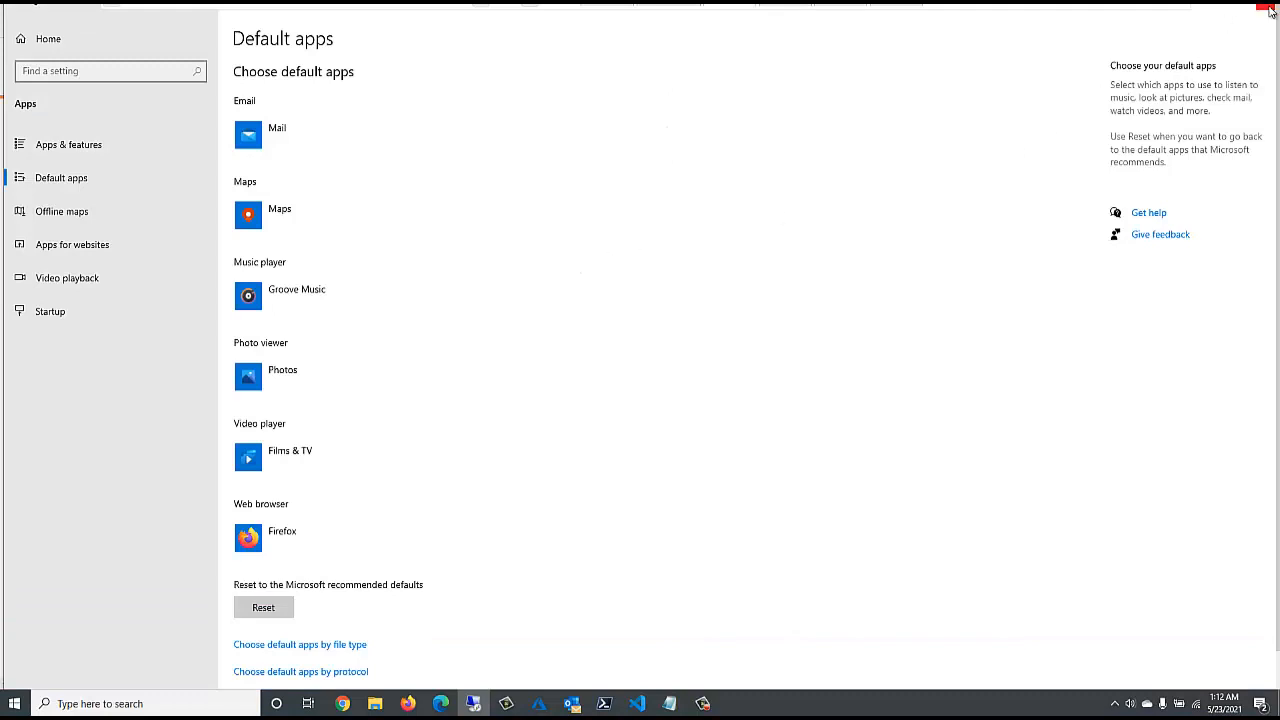
Close the Default apps settings and look at the available updates in Software Center on the Windows client
click(1268, 8)
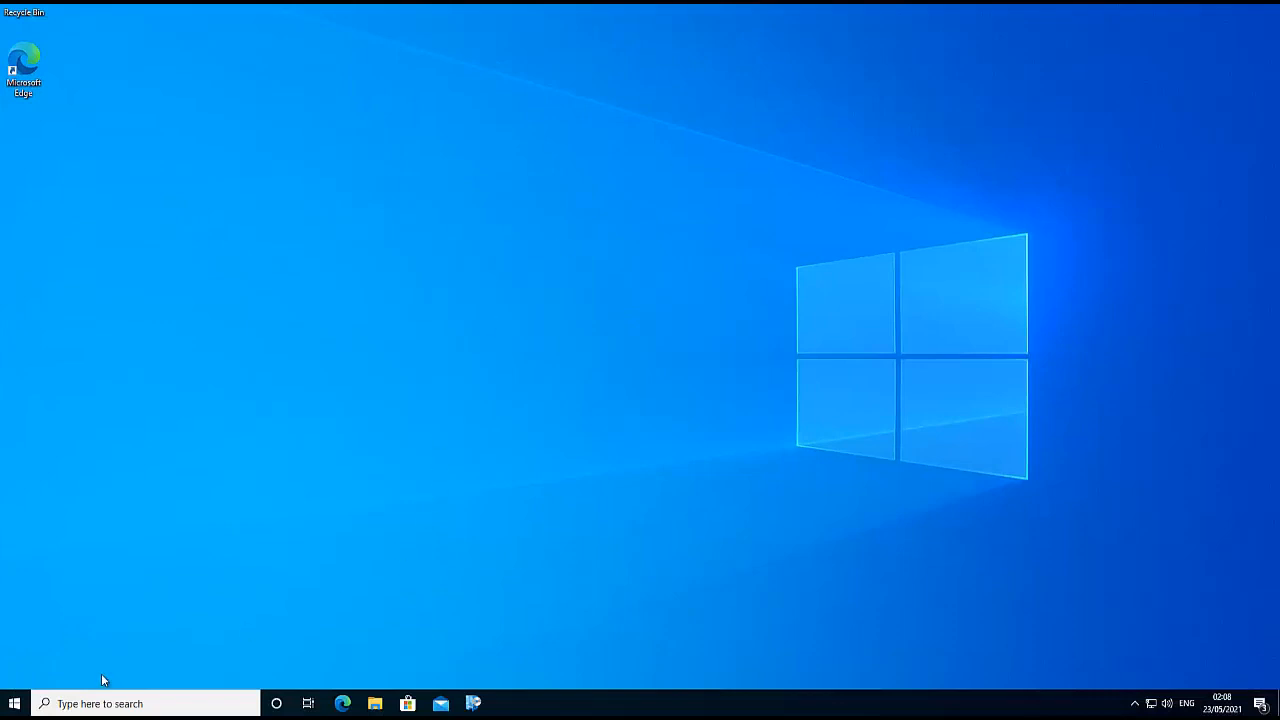
click(14, 703)
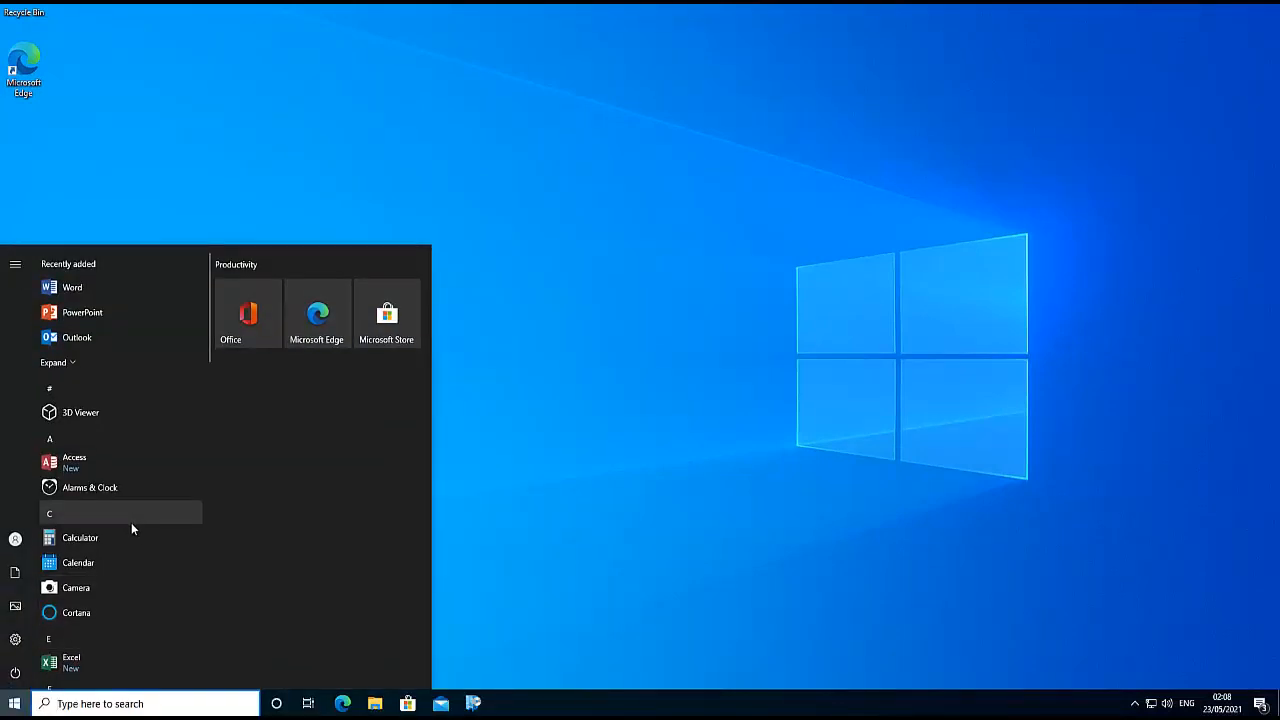
click(473, 703)
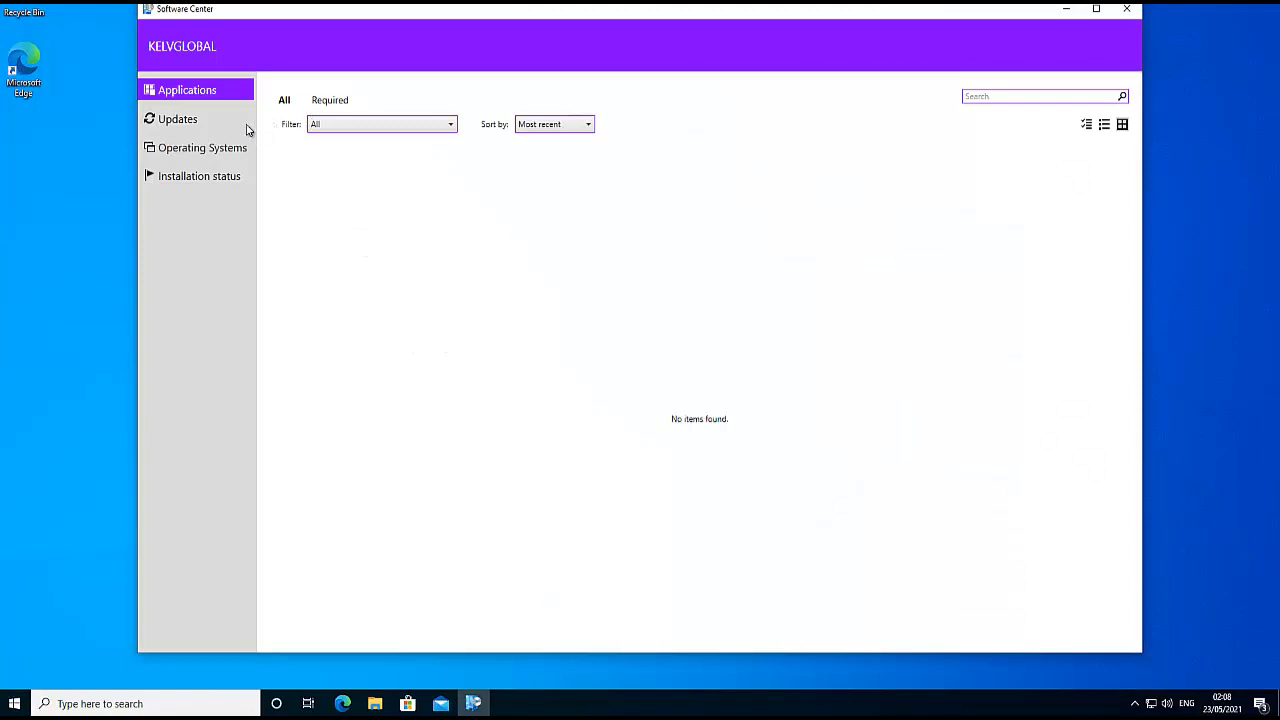
click(195, 125)
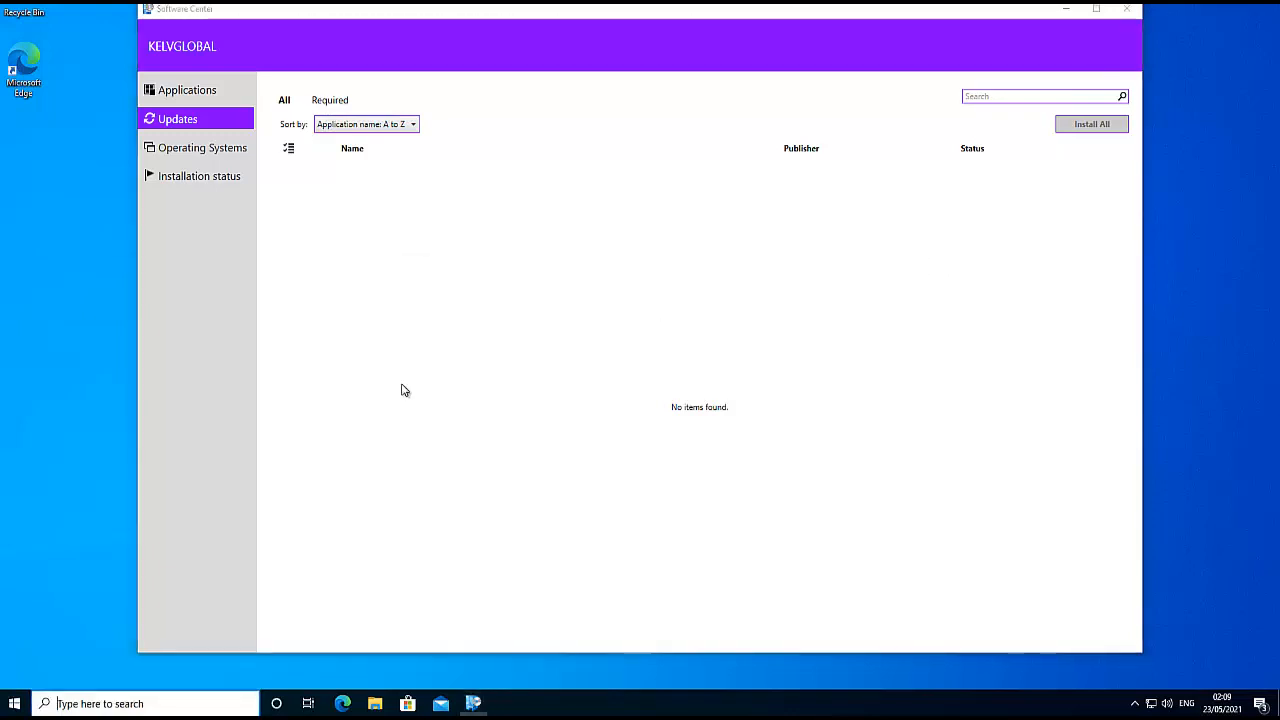
Run winver to look up the client's Windows version and build
key(super)
text(winver)
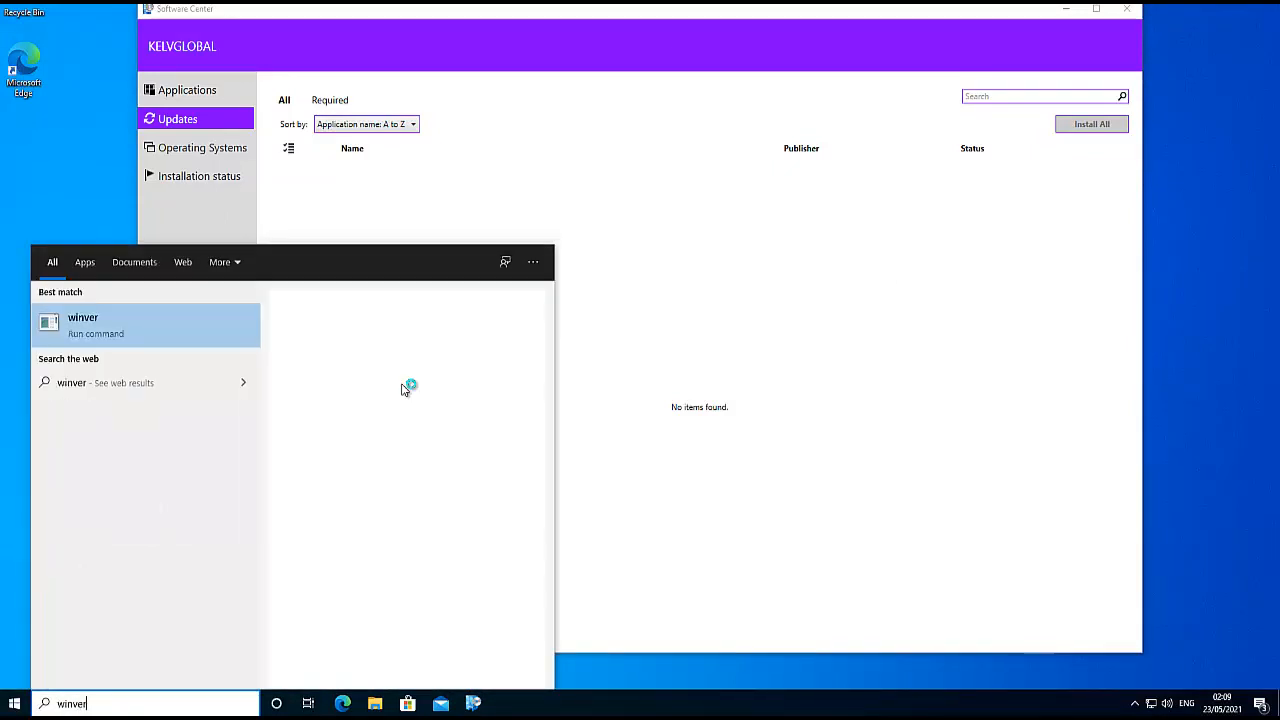
key(Return)
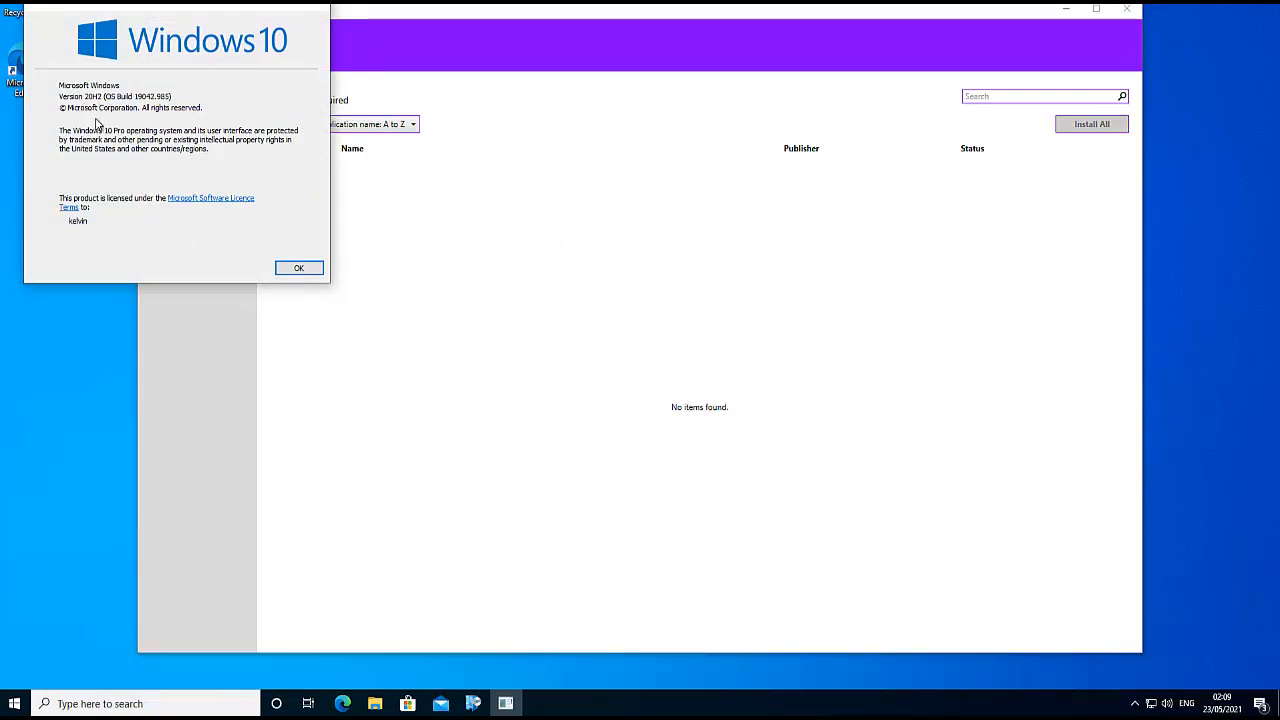
Check for updates in the client's Windows Update settings, and close the settings and Windows version windows
click(24, 704)
text(updates)
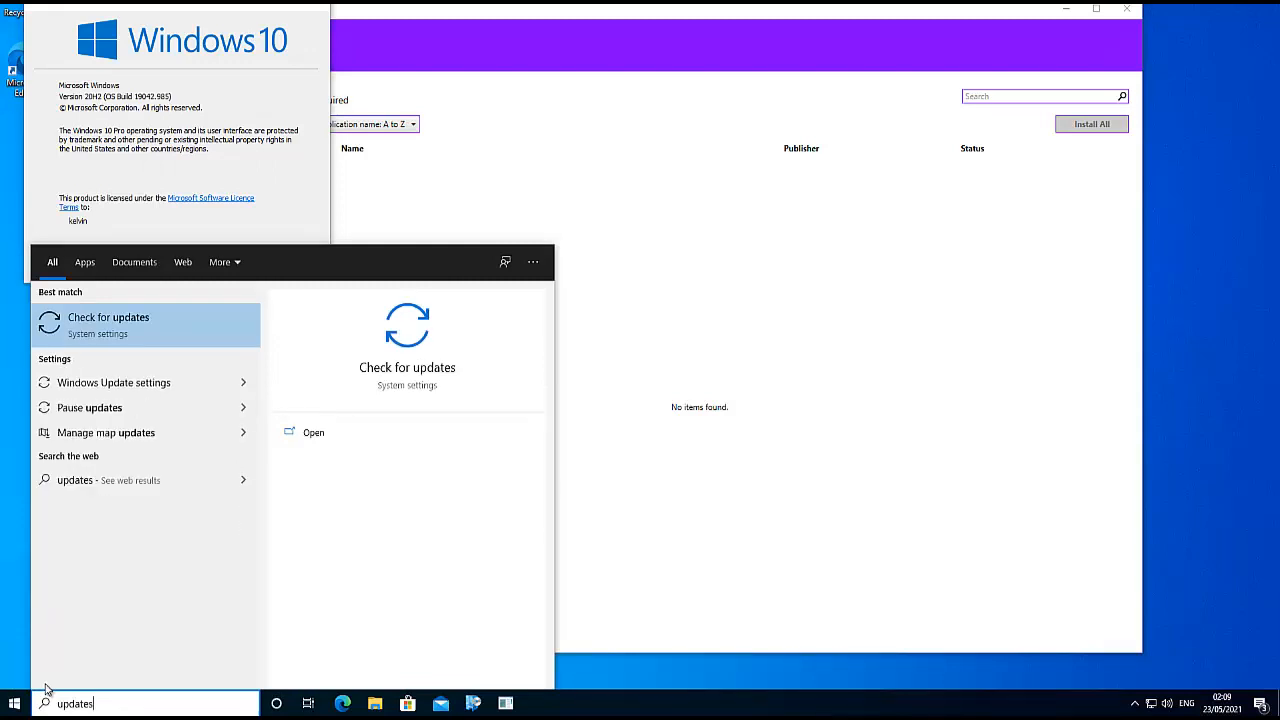
click(168, 330)
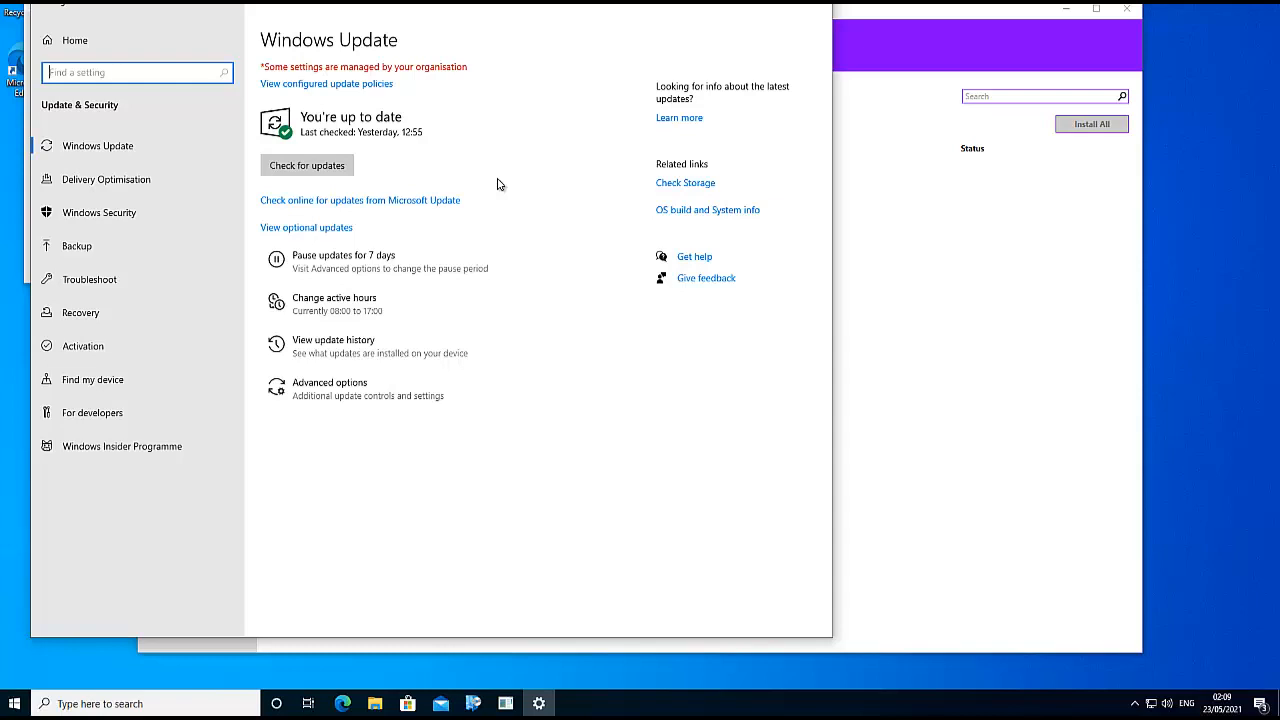
click(340, 172)
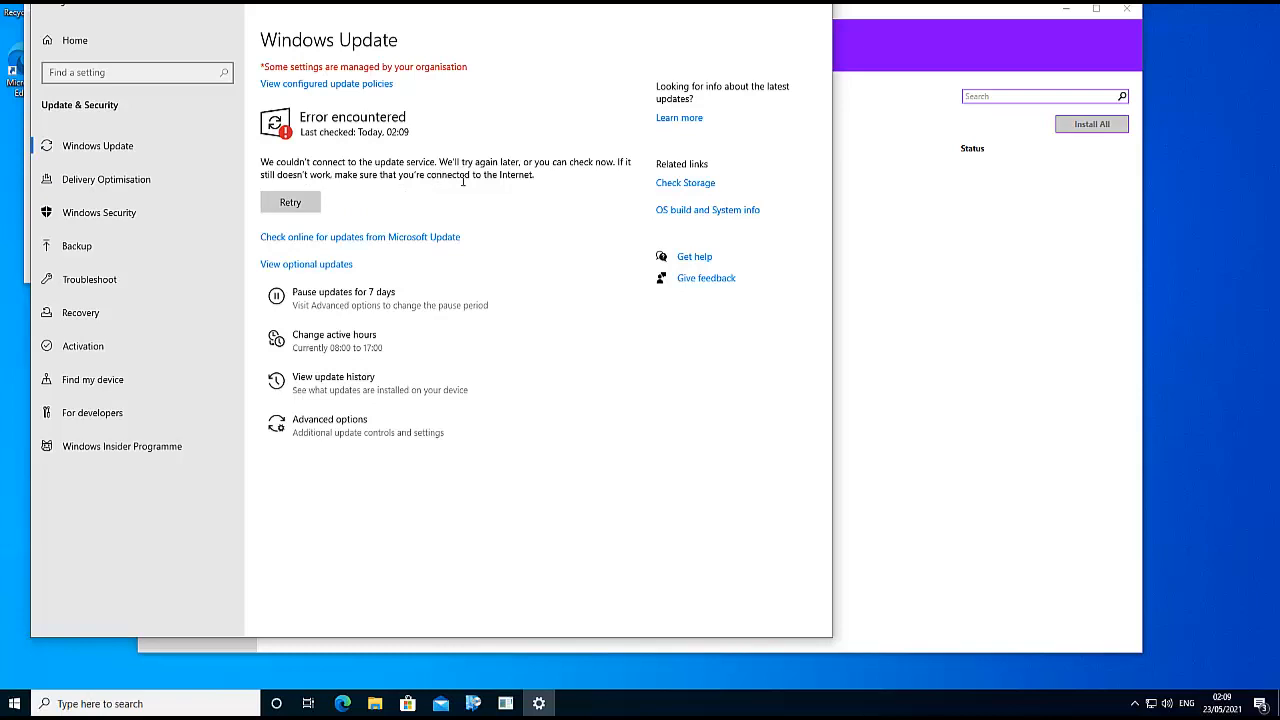
click(816, 10)
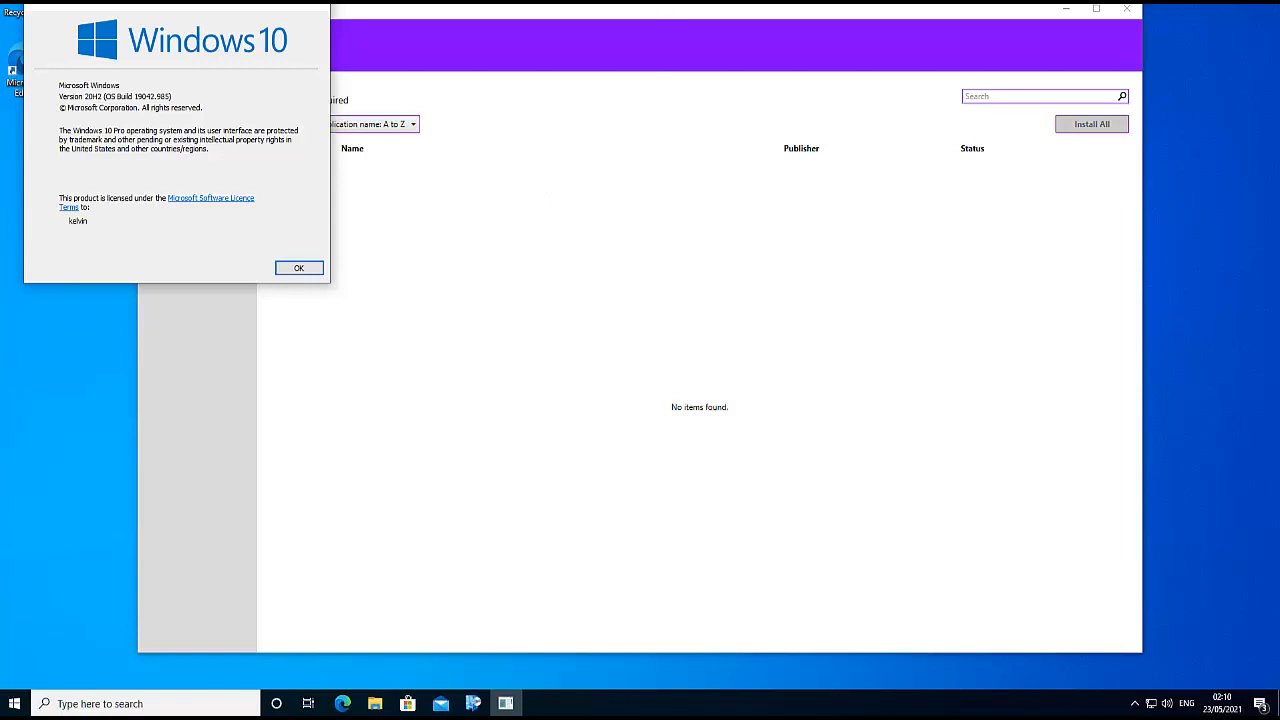
click(299, 269)
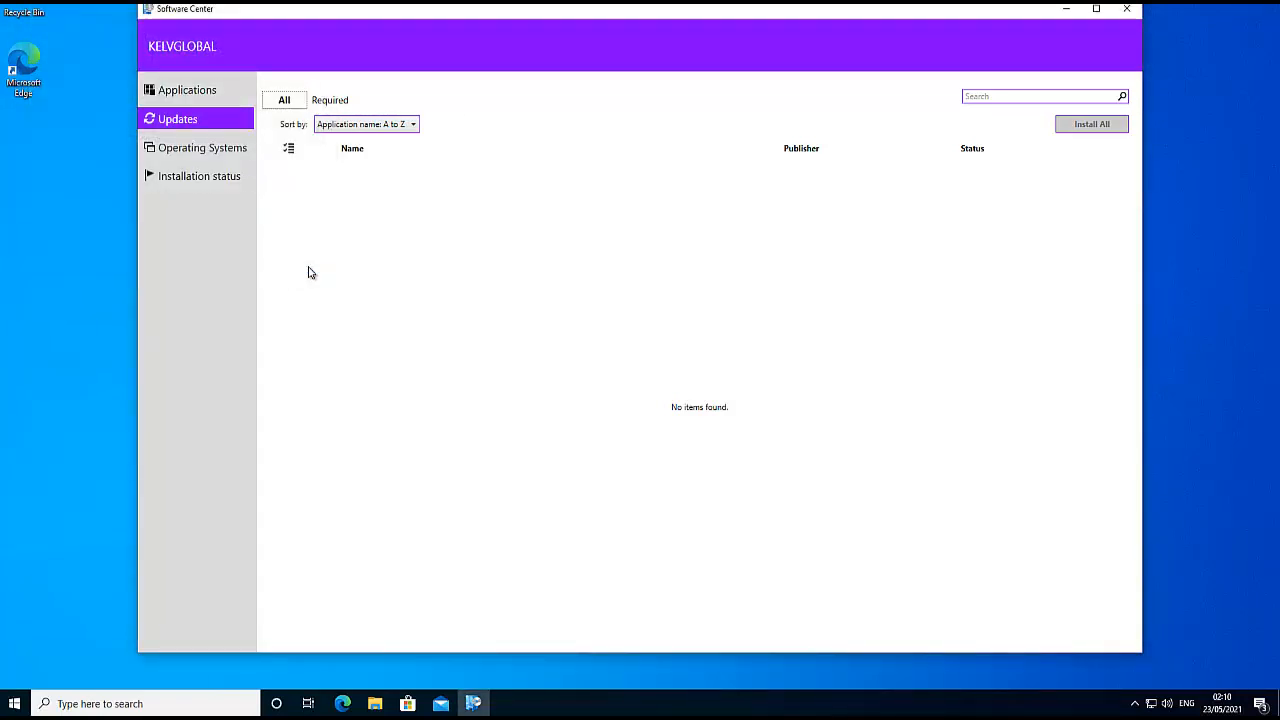